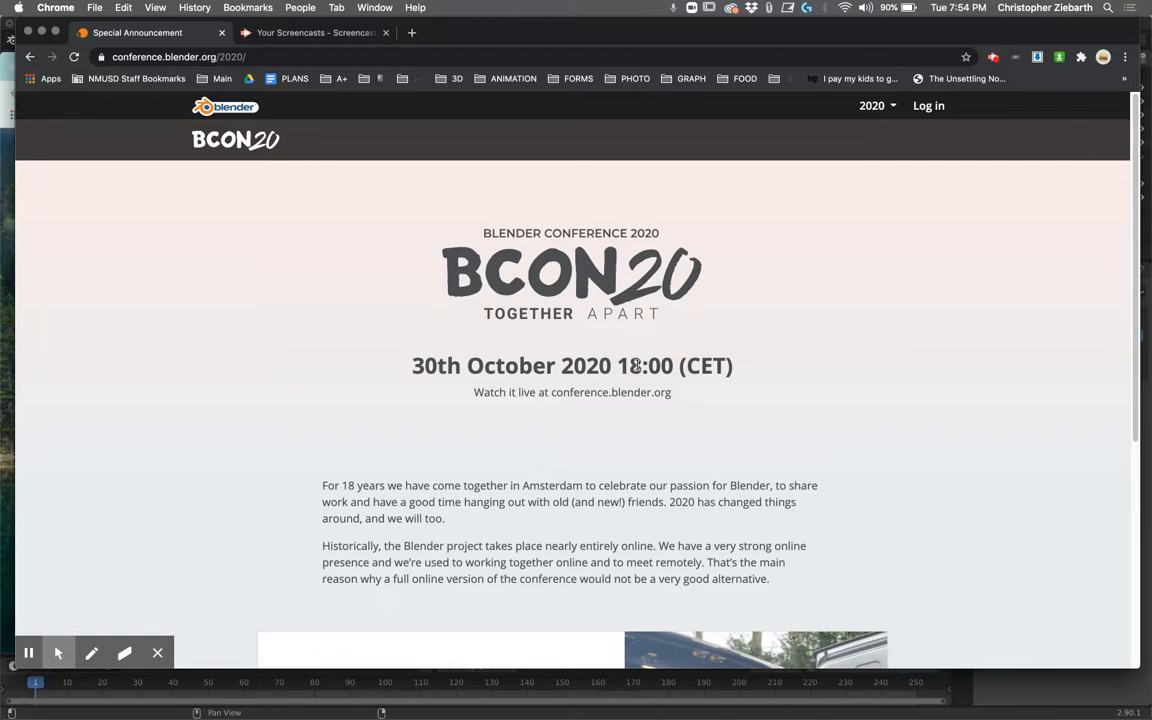
Step: Highlight the CET time zone in the Blender Conference date and switch to Blender
{"action": "left_click_drag", "start_coordinate": [686, 365], "coordinate": [720, 367]}
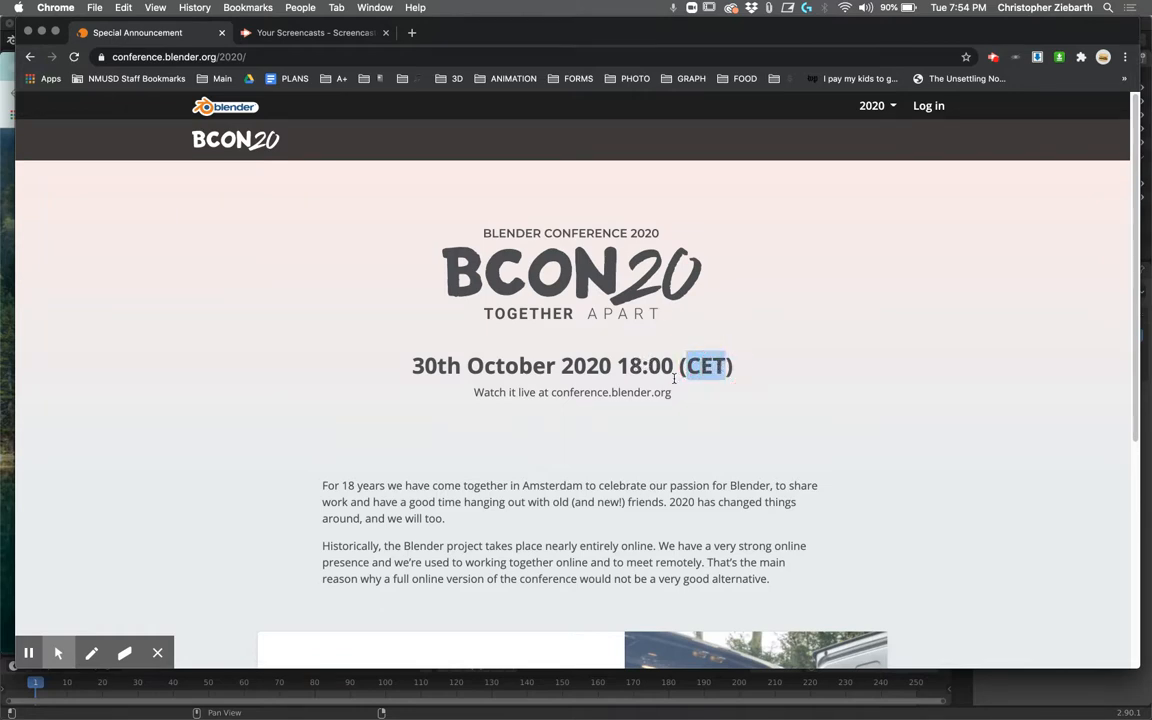
{"action": "mouse_move", "coordinate": [330, 700]}
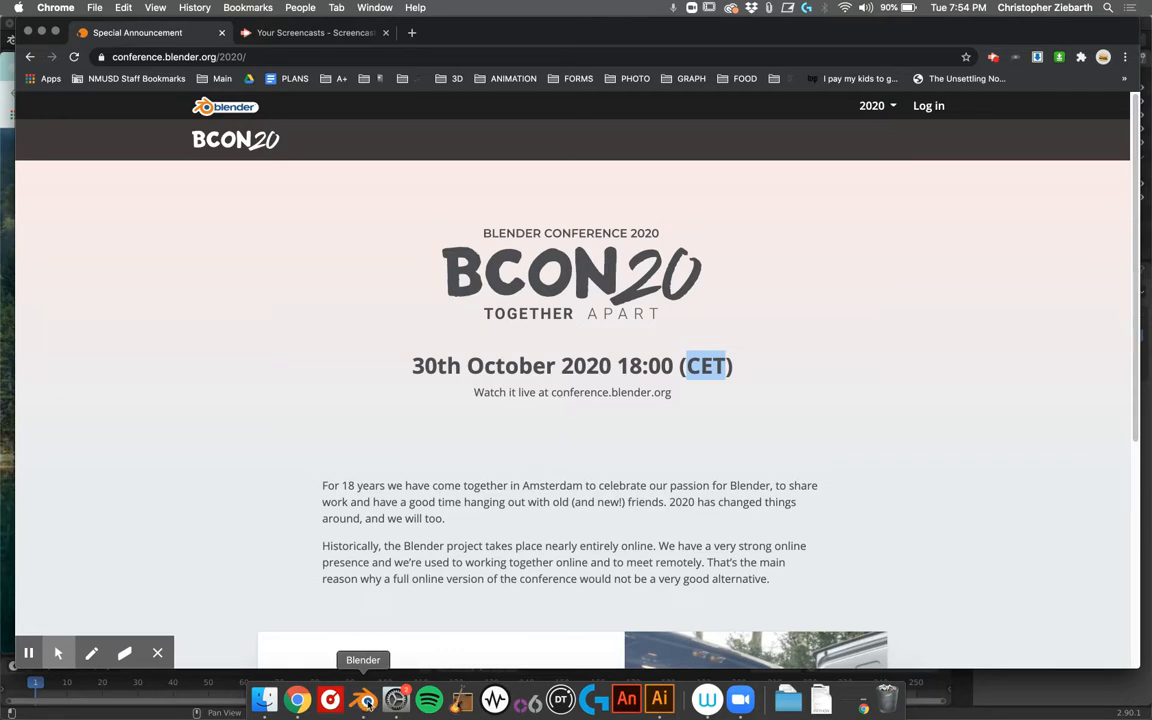
{"action": "left_click", "coordinate": [365, 701]}
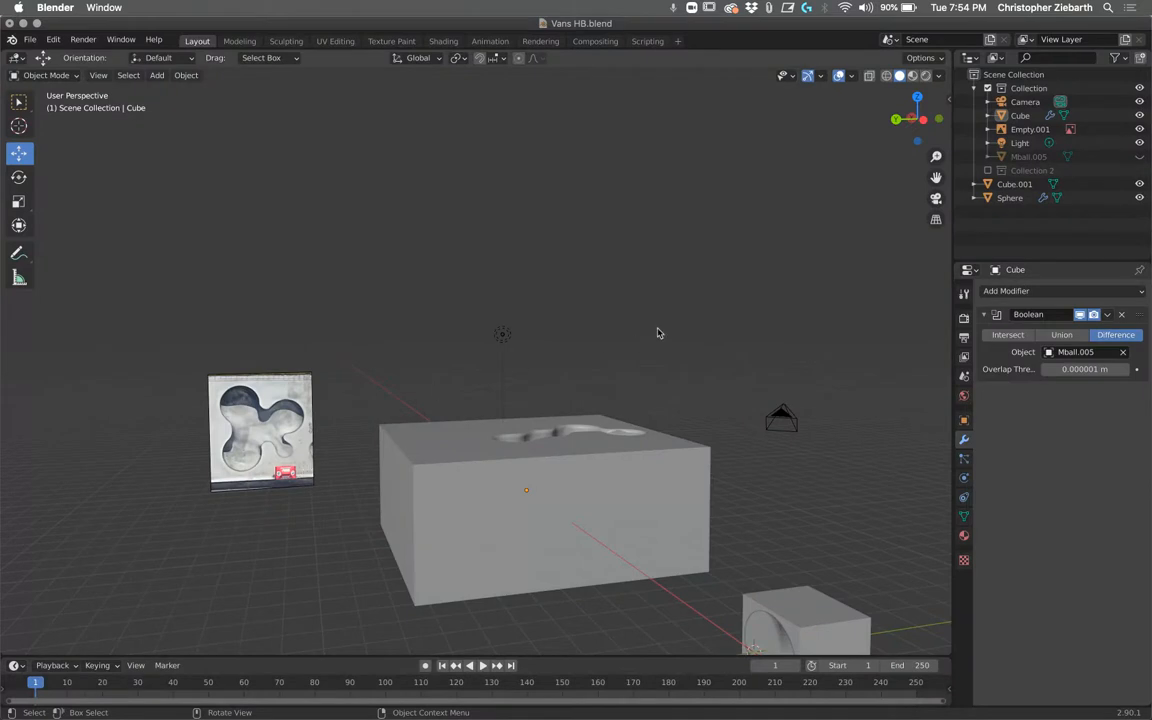
Step: Examine the curved Boolean cutout in the large block and the reference image beside it from several angles
{"action": "middle_click_drag", "start_coordinate": [658, 333], "coordinate": [489, 357]}
{"action": "scroll", "coordinate": [490, 358], "scroll_direction": "down", "scroll_amount": 2}
{"action": "scroll", "coordinate": [490, 358], "scroll_direction": "up", "scroll_amount": 3}
{"action": "scroll", "coordinate": [490, 358], "scroll_direction": "up", "scroll_amount": 1}
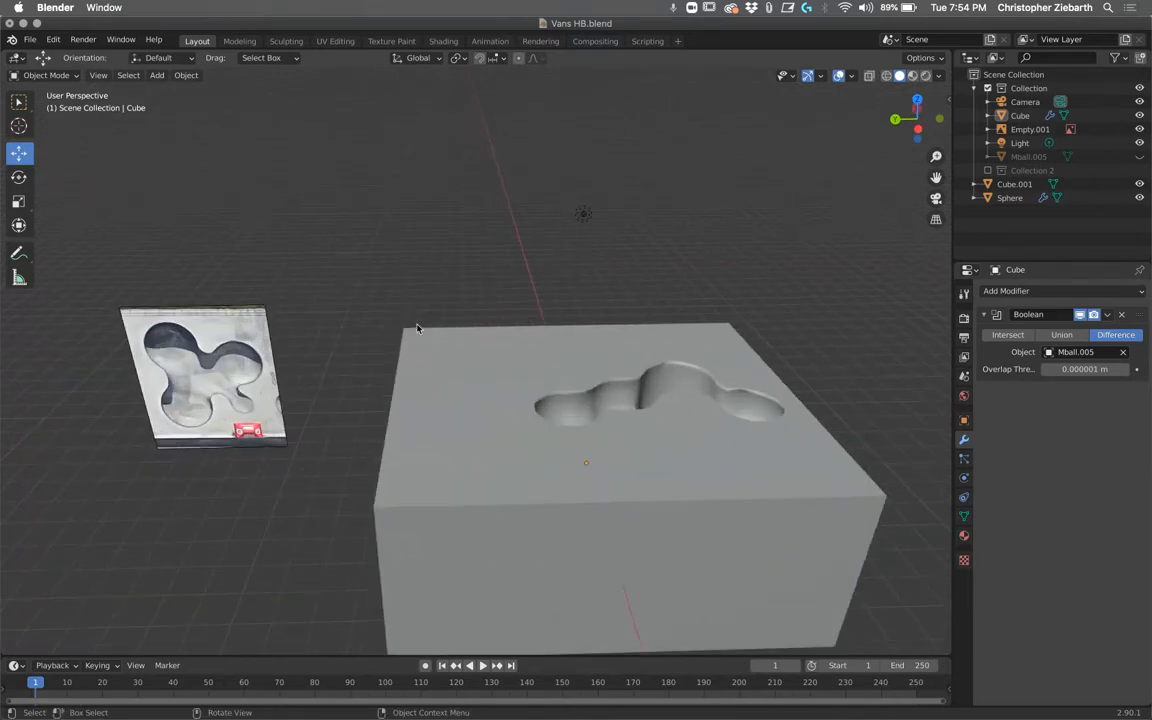
{"action": "middle_click_drag", "start_coordinate": [329, 306], "coordinate": [539, 201]}
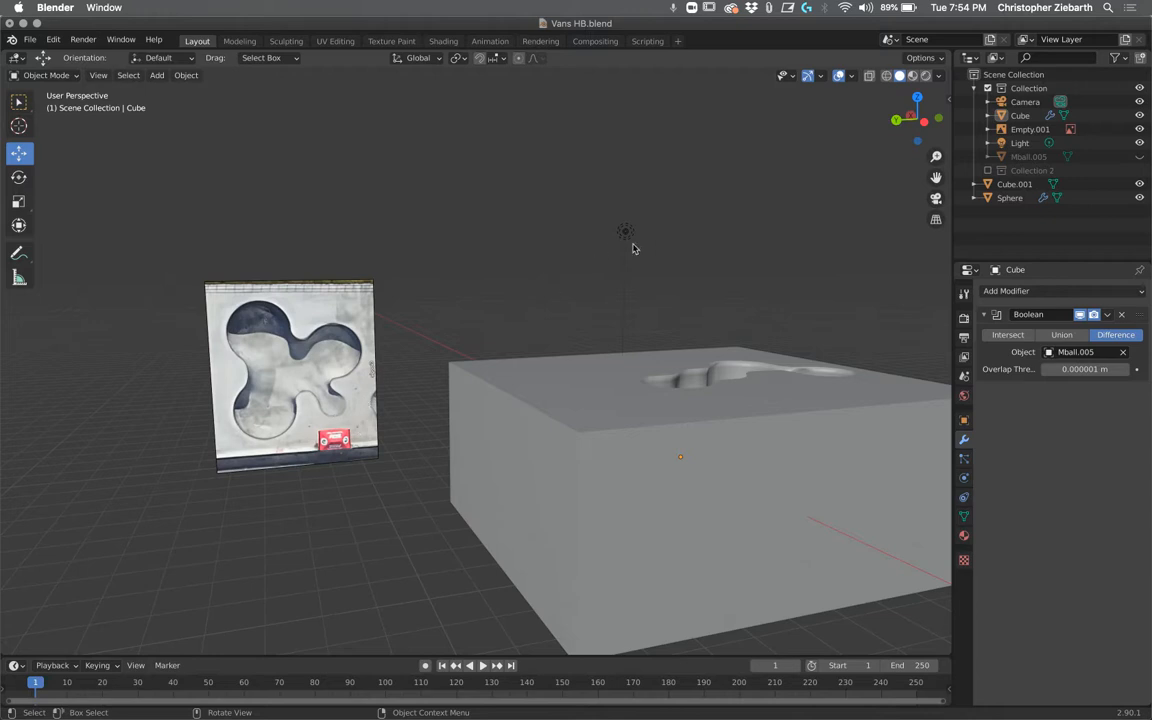
{"action": "middle_click_drag", "start_coordinate": [789, 255], "coordinate": [755, 271]}
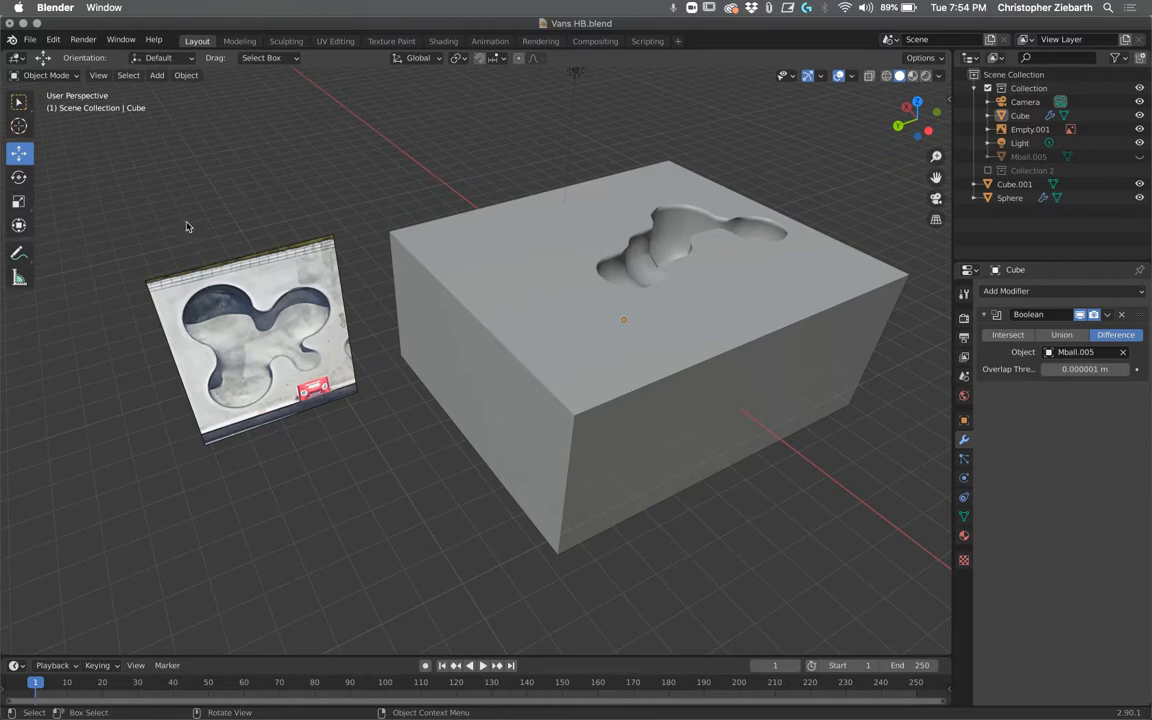
Step: Start a new General file, saving the changes to Vans HB
{"action": "left_click", "coordinate": [31, 40]}
{"action": "mouse_move", "coordinate": [36, 55]}
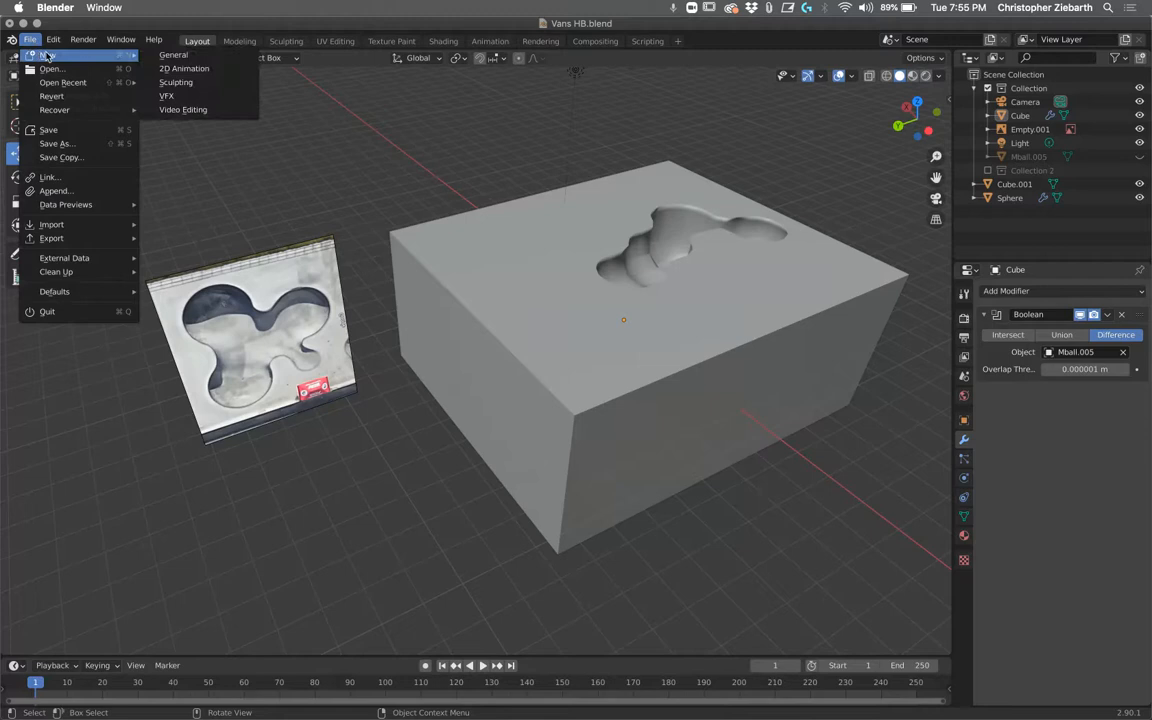
{"action": "left_click", "coordinate": [182, 68]}
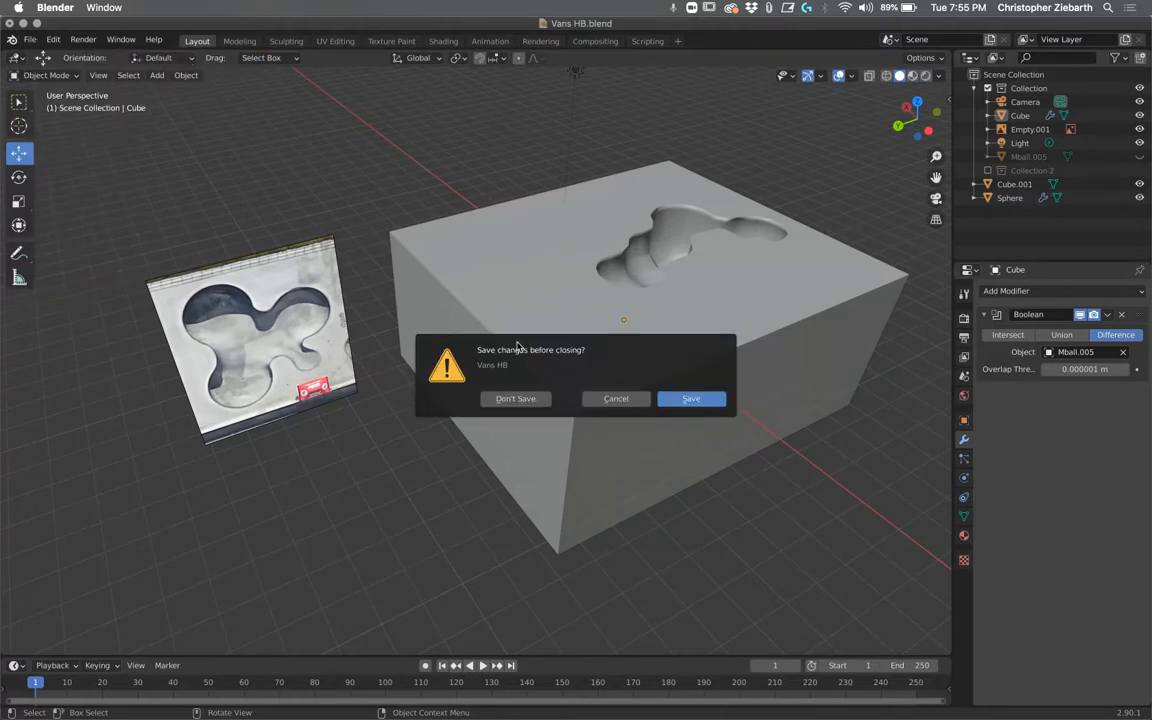
{"action": "left_click", "coordinate": [691, 399]}
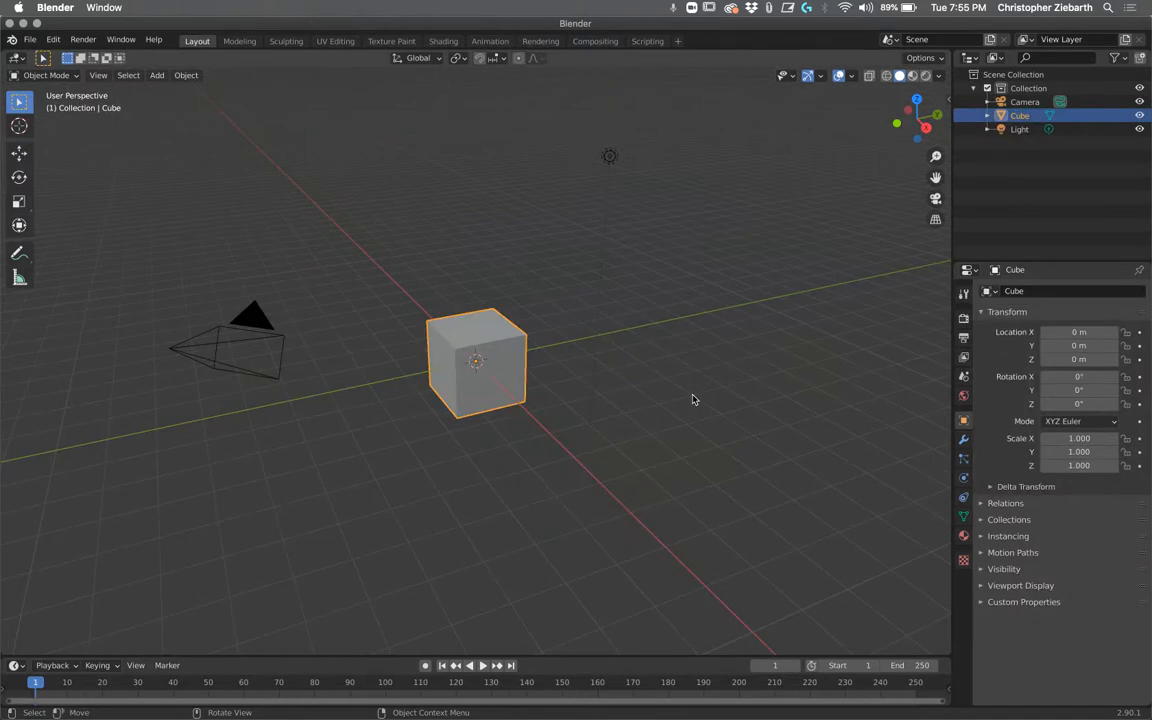
{"action": "right_click", "coordinate": [491, 341]}
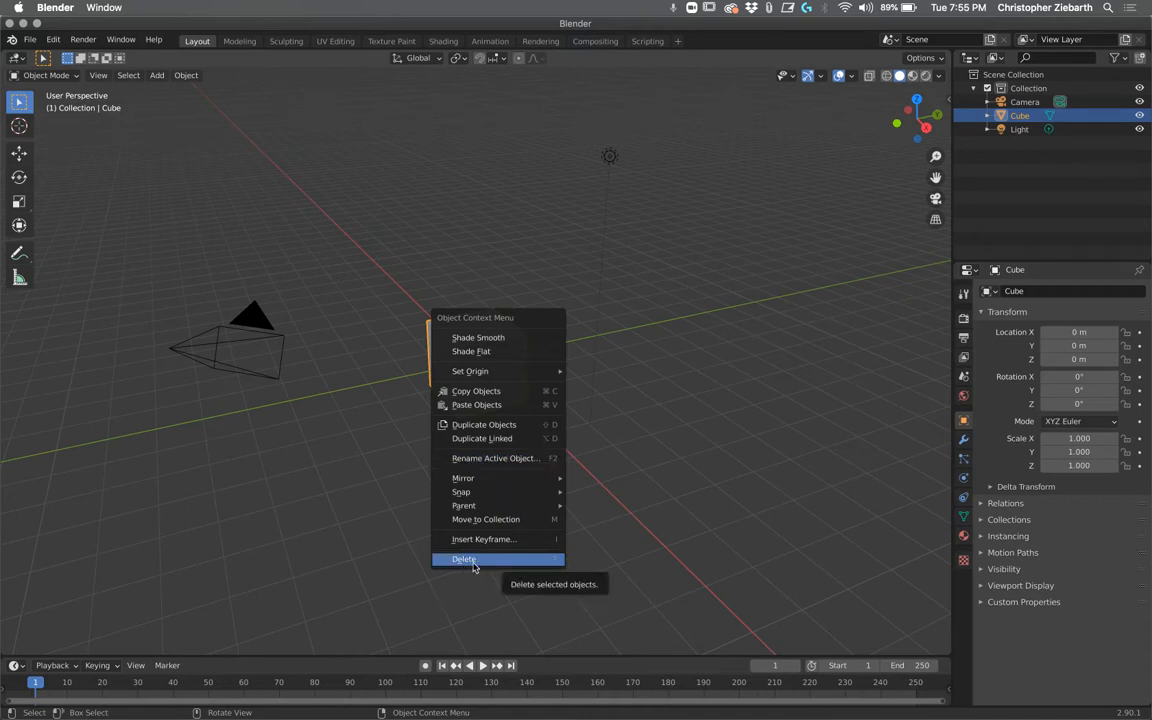
{"action": "left_click", "coordinate": [593, 519]}
{"action": "left_click", "coordinate": [499, 372]}
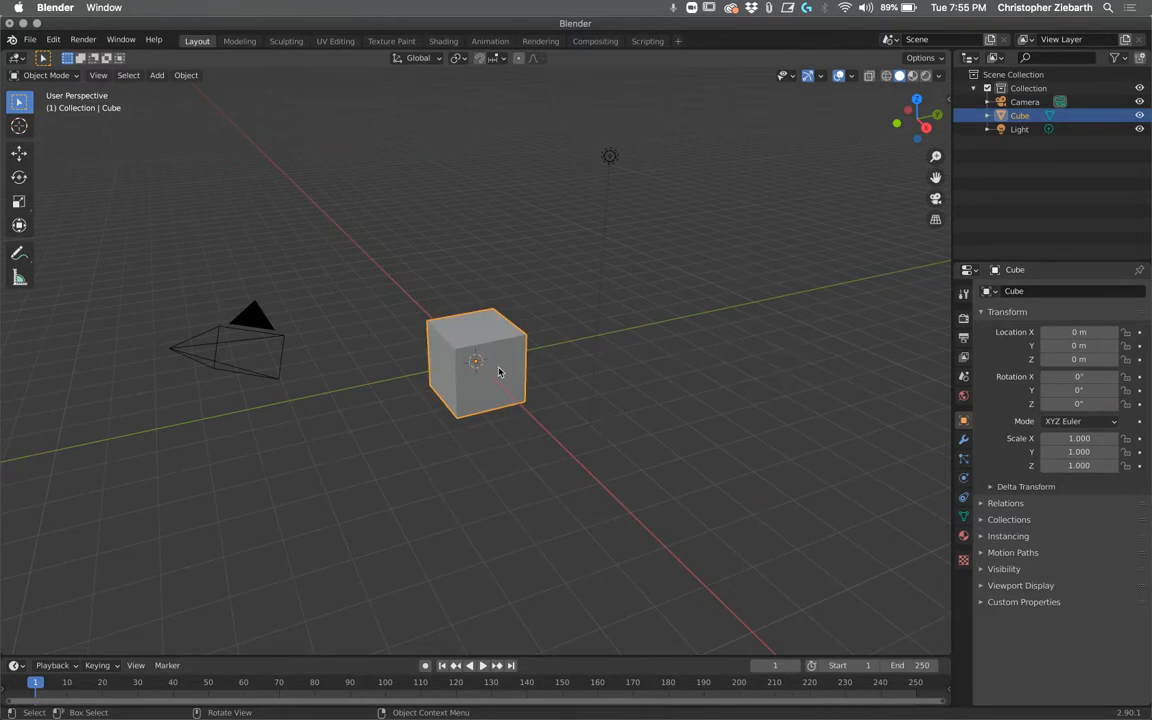
{"action": "key", "text": "x"}
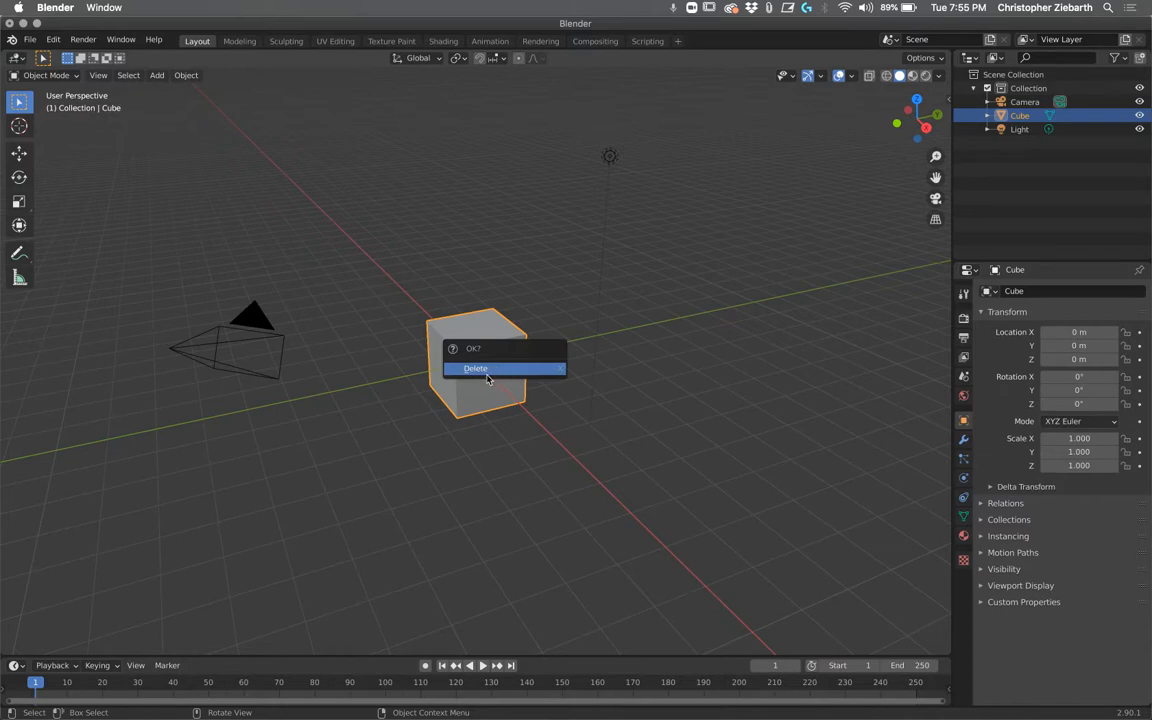
{"action": "left_click", "coordinate": [540, 430]}
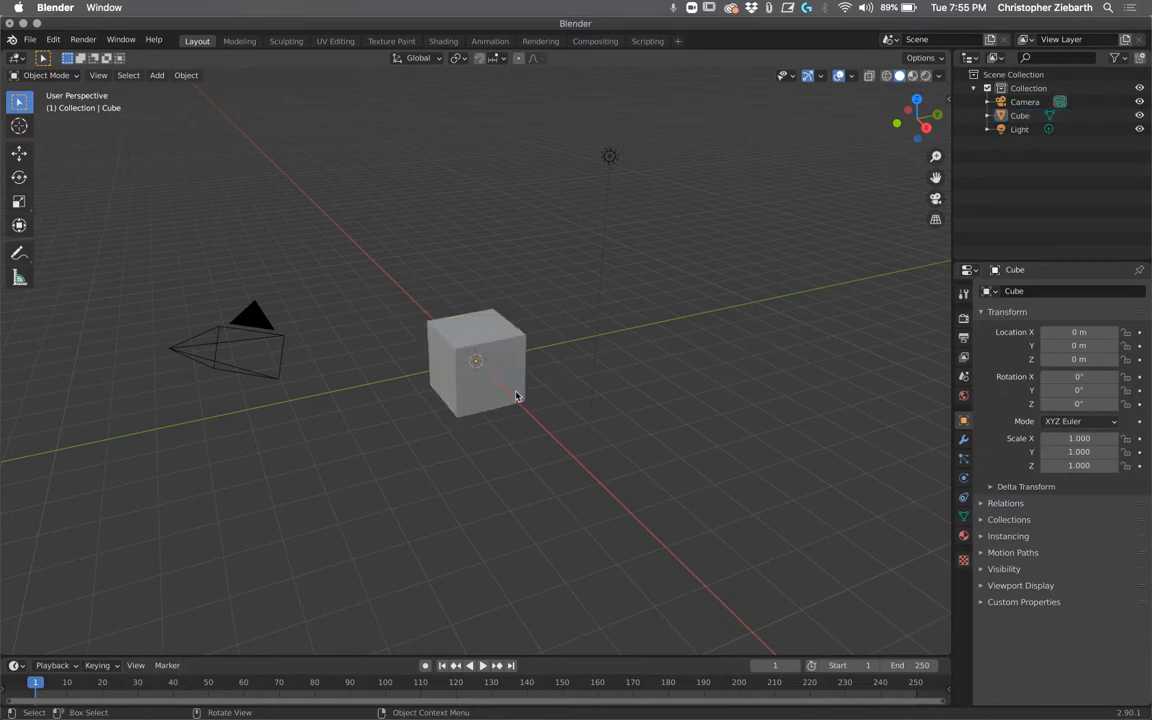
{"action": "right_click", "coordinate": [510, 384]}
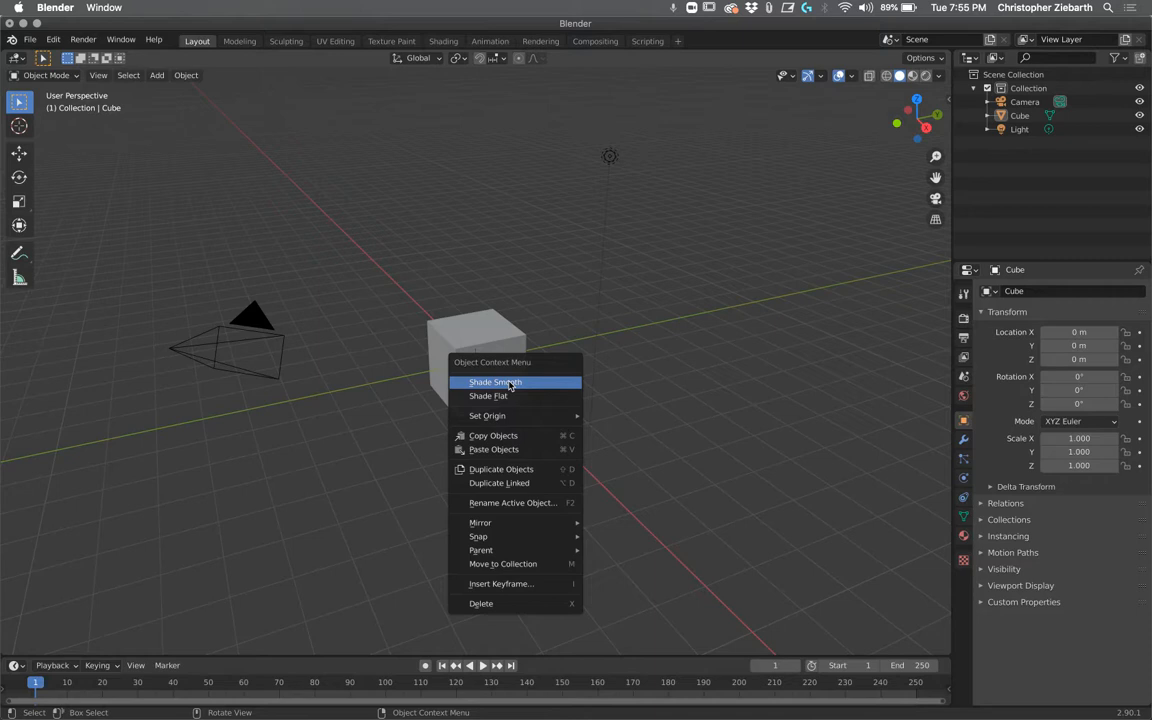
{"action": "left_click", "coordinate": [510, 383]}
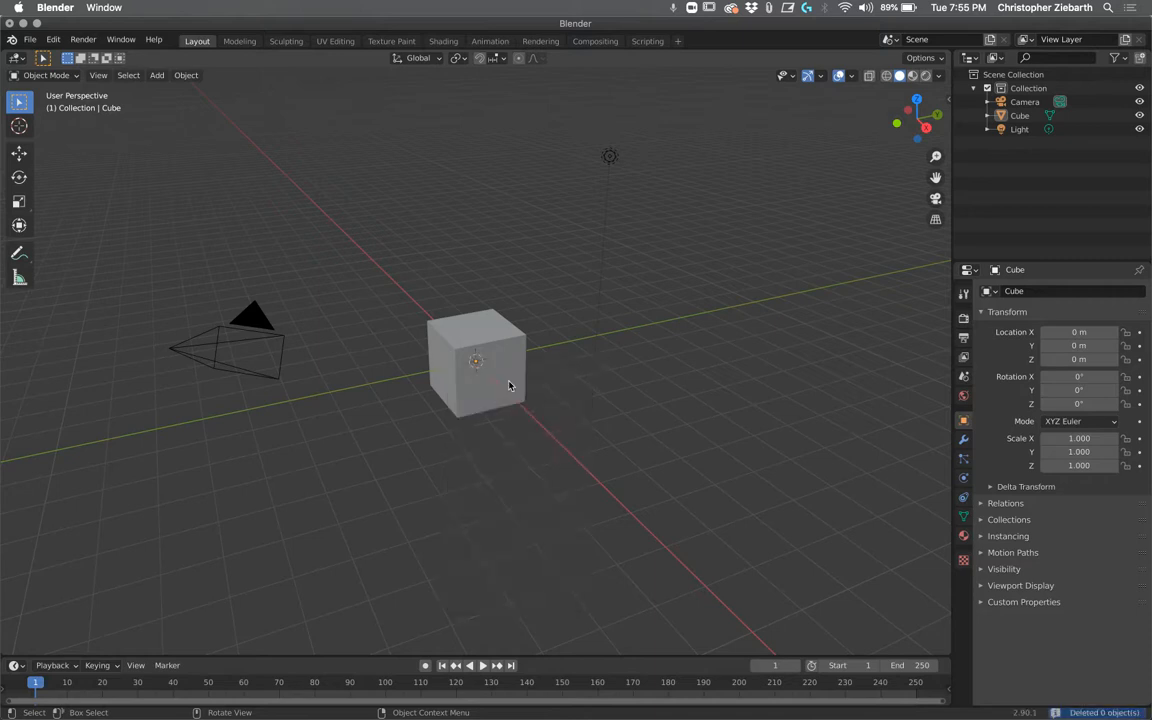
Step: Delete the default cube from the scene
{"action": "left_click", "coordinate": [509, 385]}
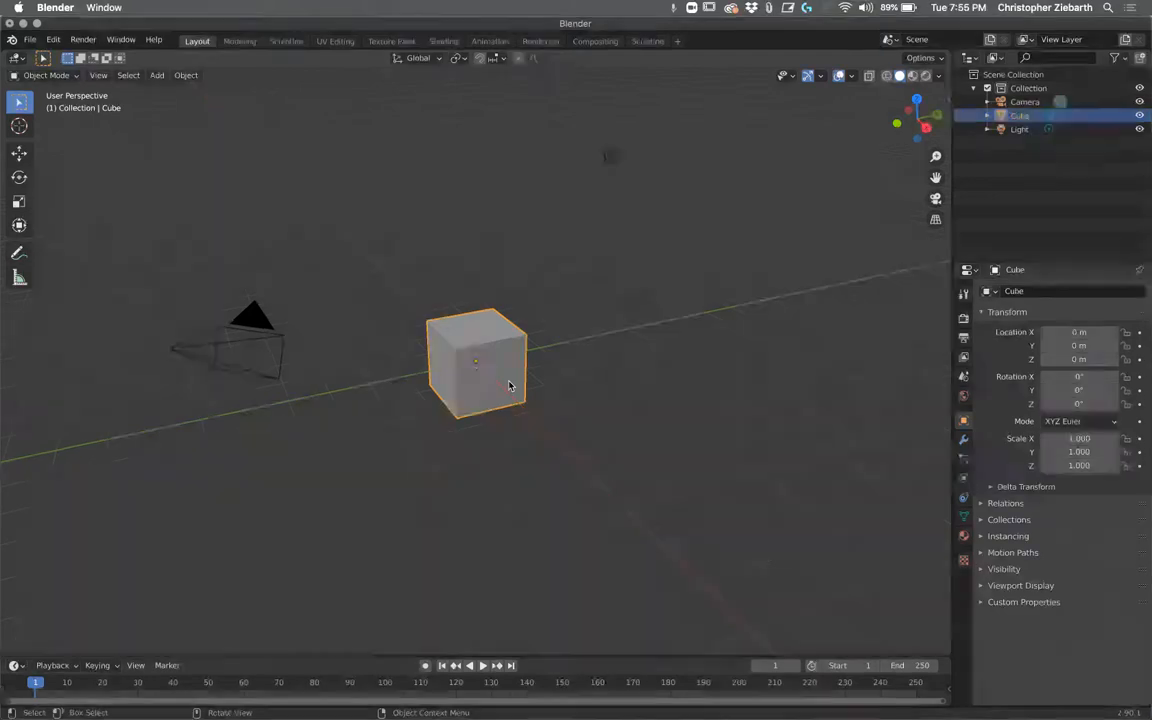
{"action": "right_click", "coordinate": [509, 384]}
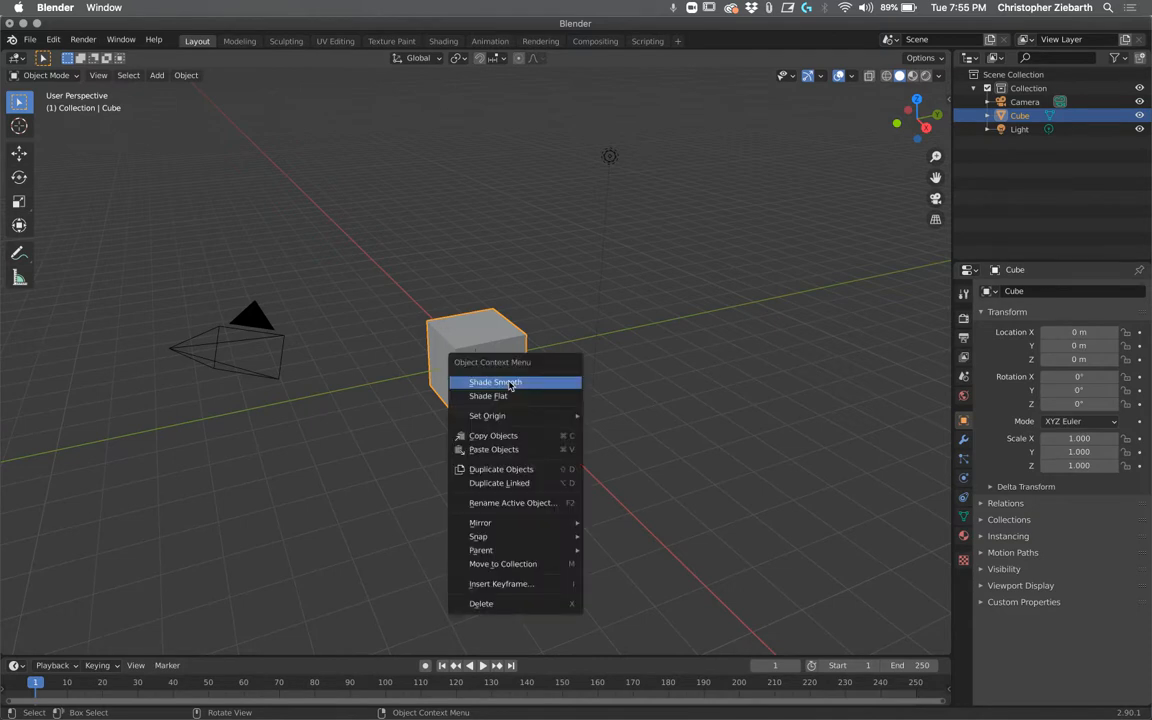
{"action": "key", "text": "Escape"}
{"action": "key", "text": "x"}
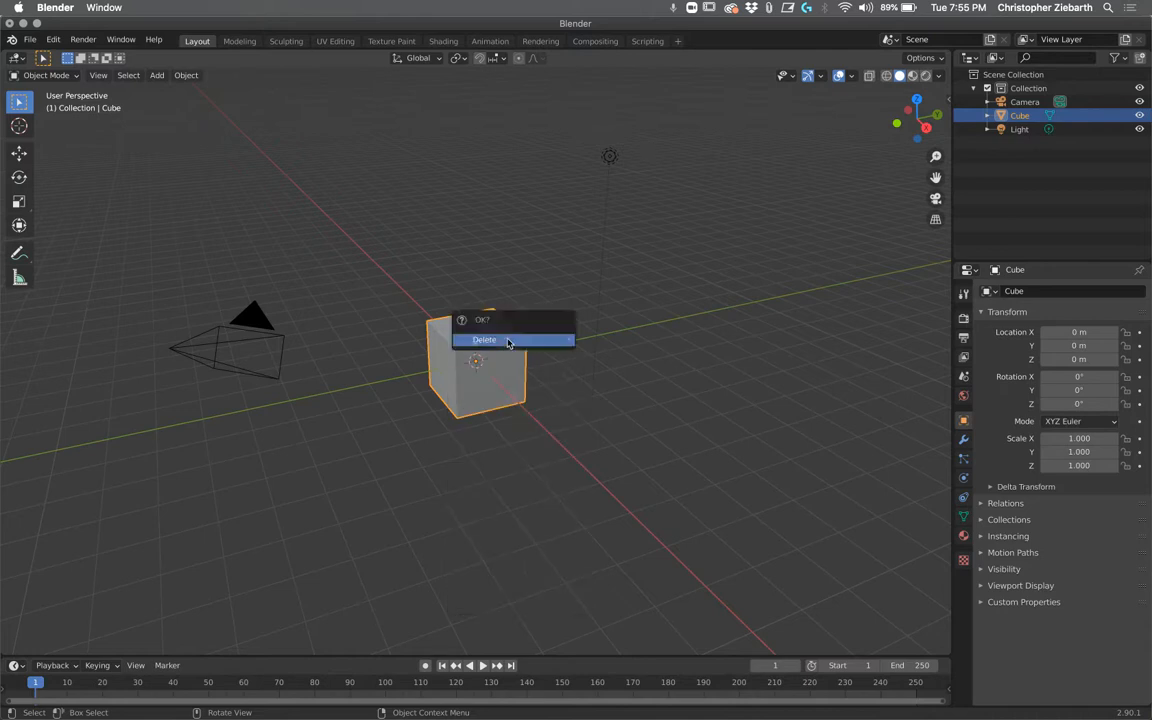
{"action": "left_click", "coordinate": [504, 334]}
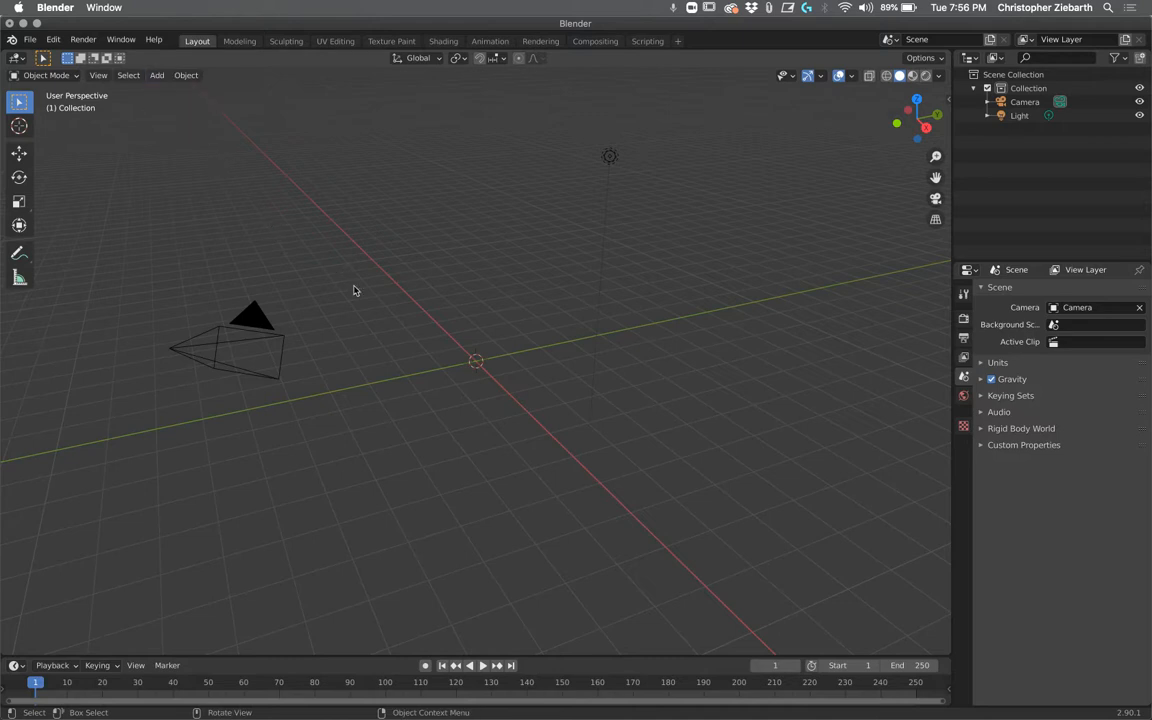
Step: Add a Ball metaball with a 2 m radius at the world origin
{"action": "key", "text": "shift+a"}
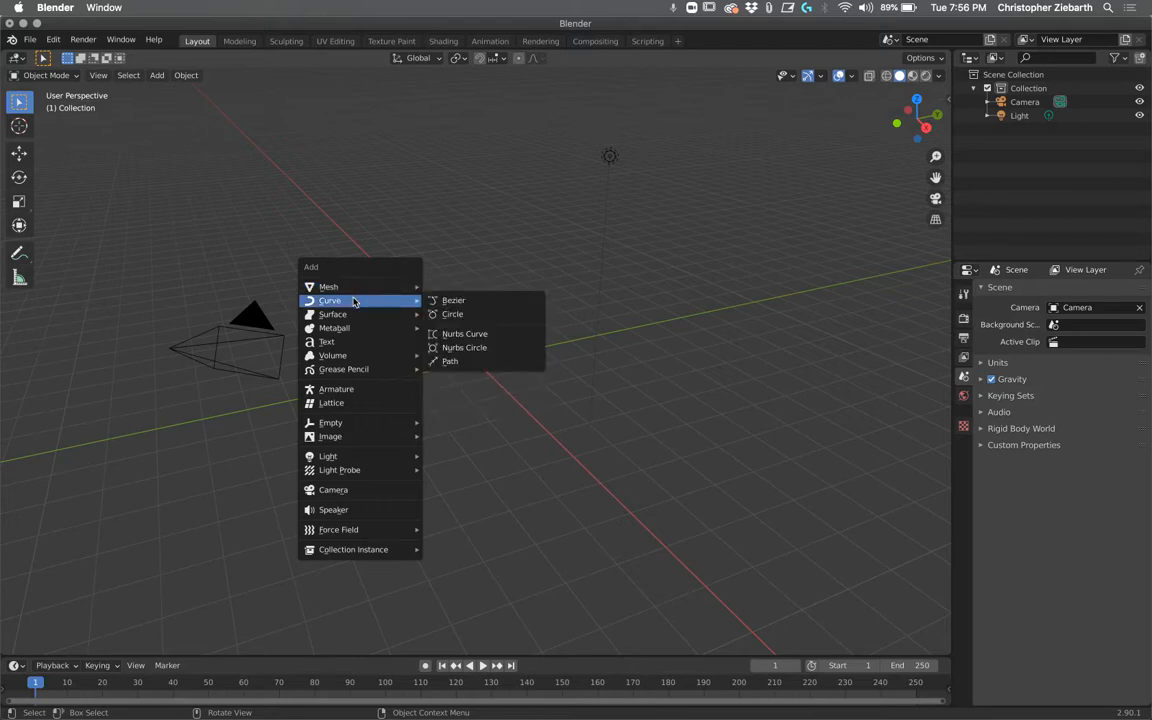
{"action": "mouse_move", "coordinate": [352, 330]}
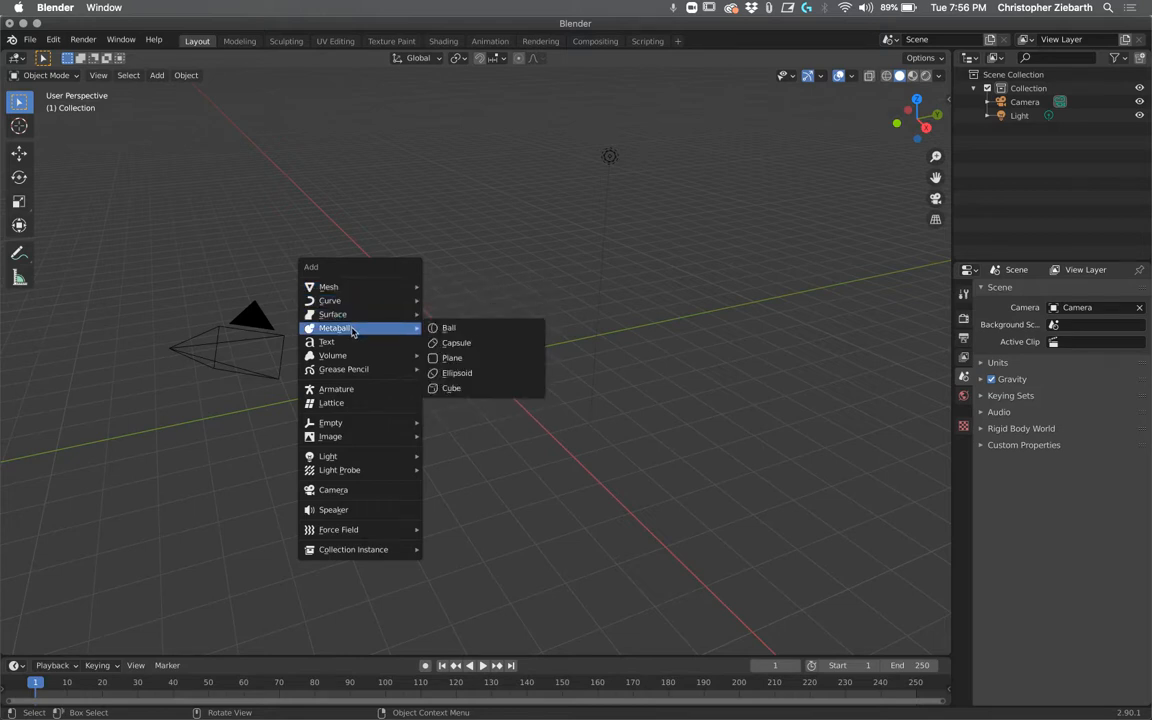
{"action": "left_click", "coordinate": [450, 328]}
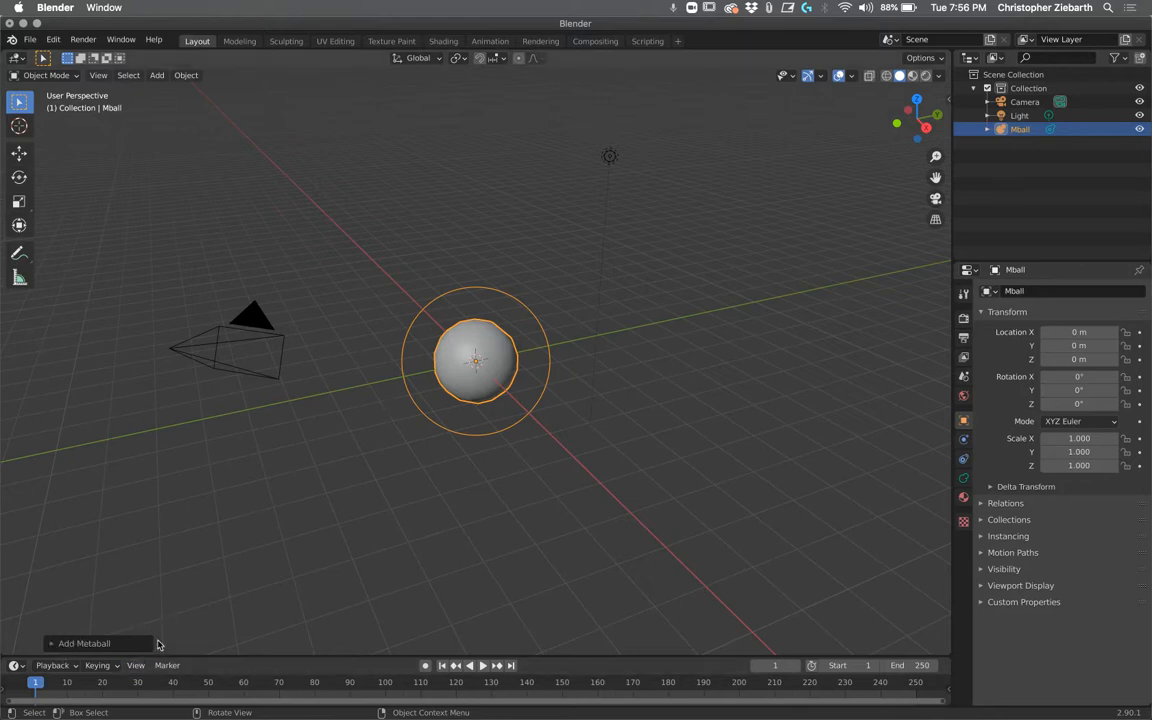
{"action": "left_click", "coordinate": [52, 643]}
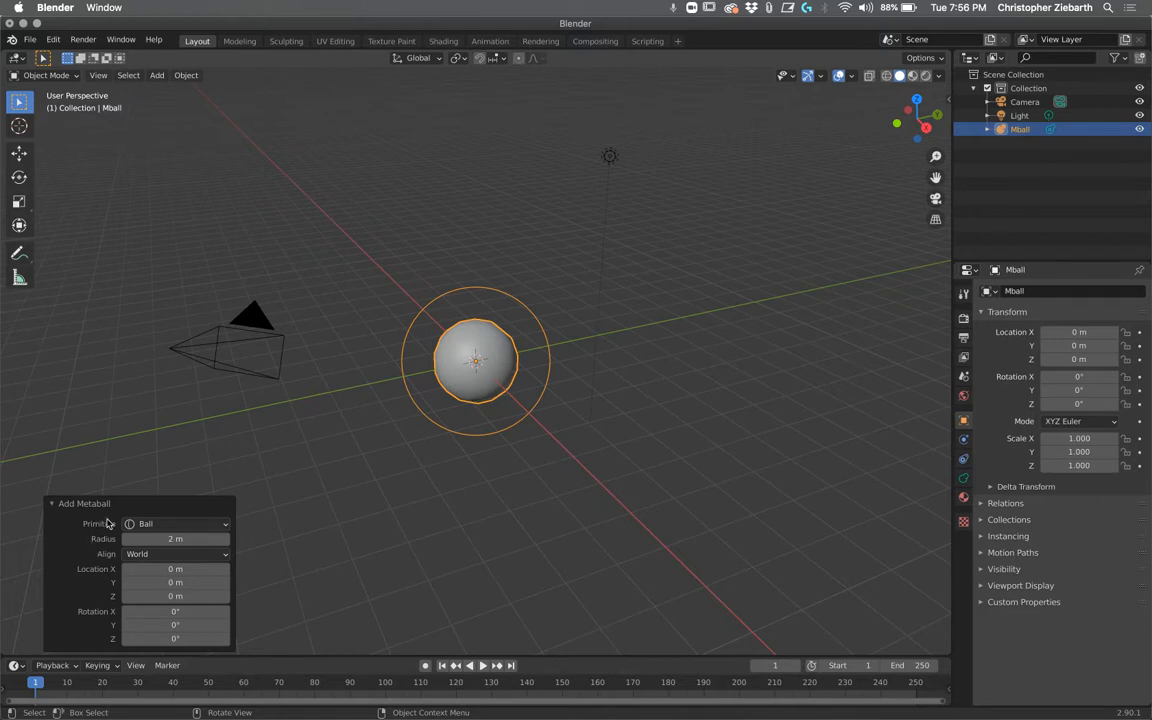
{"action": "left_click", "coordinate": [53, 504]}
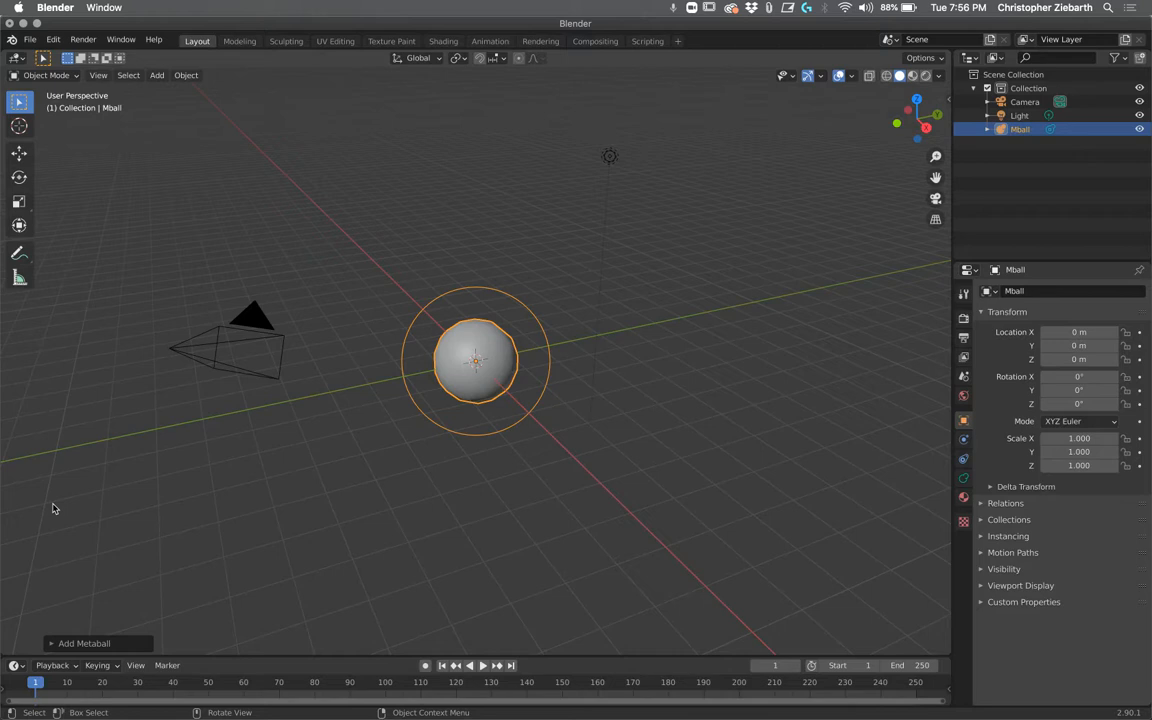
Step: Add an Ellipsoid metaball at the world origin, overlapping the ball
{"action": "left_click", "coordinate": [141, 76]}
{"action": "left_click", "coordinate": [157, 76]}
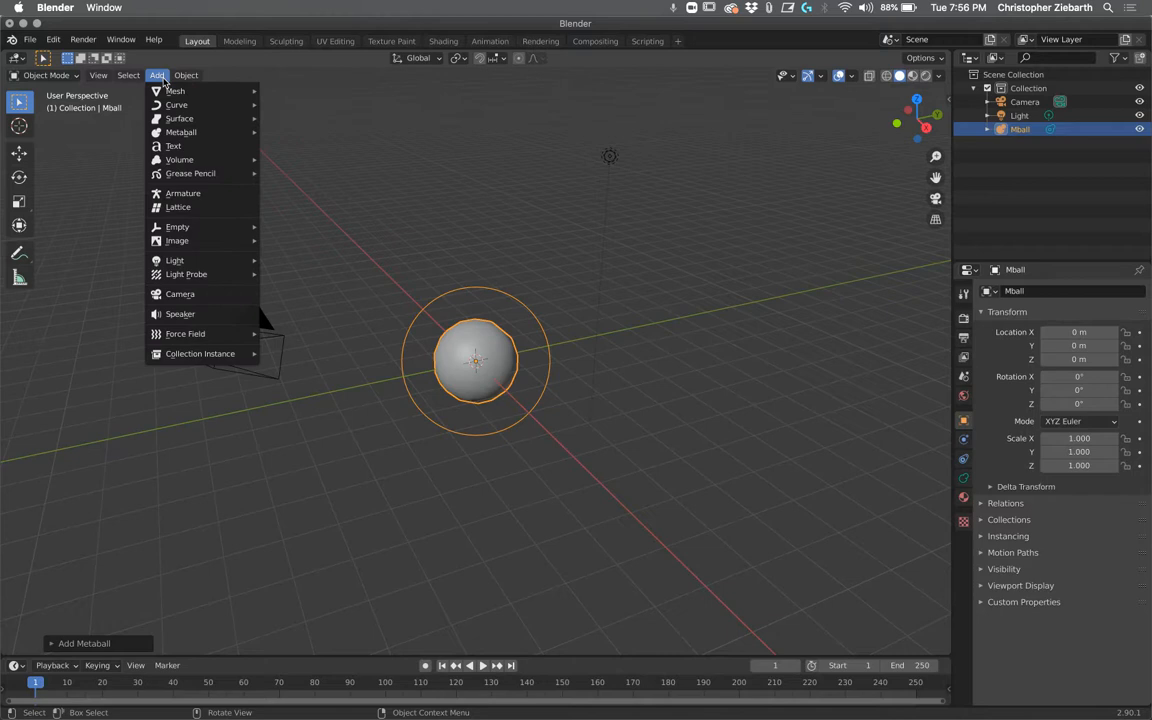
{"action": "mouse_move", "coordinate": [171, 165]}
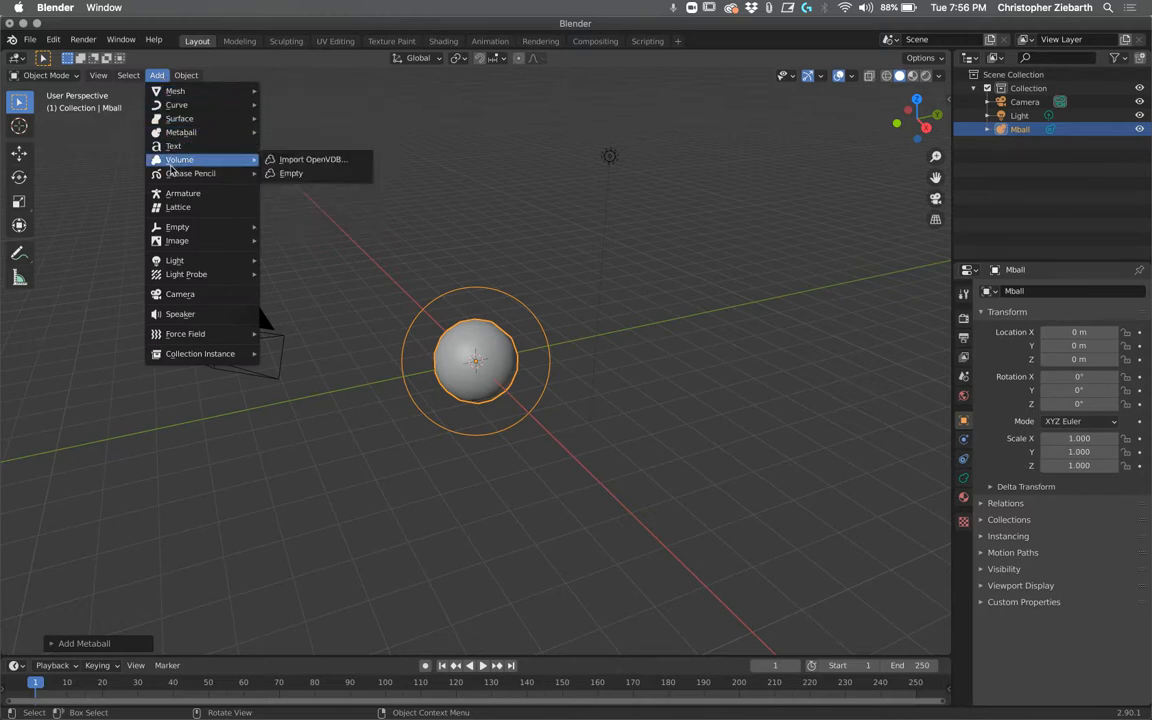
{"action": "mouse_move", "coordinate": [168, 131]}
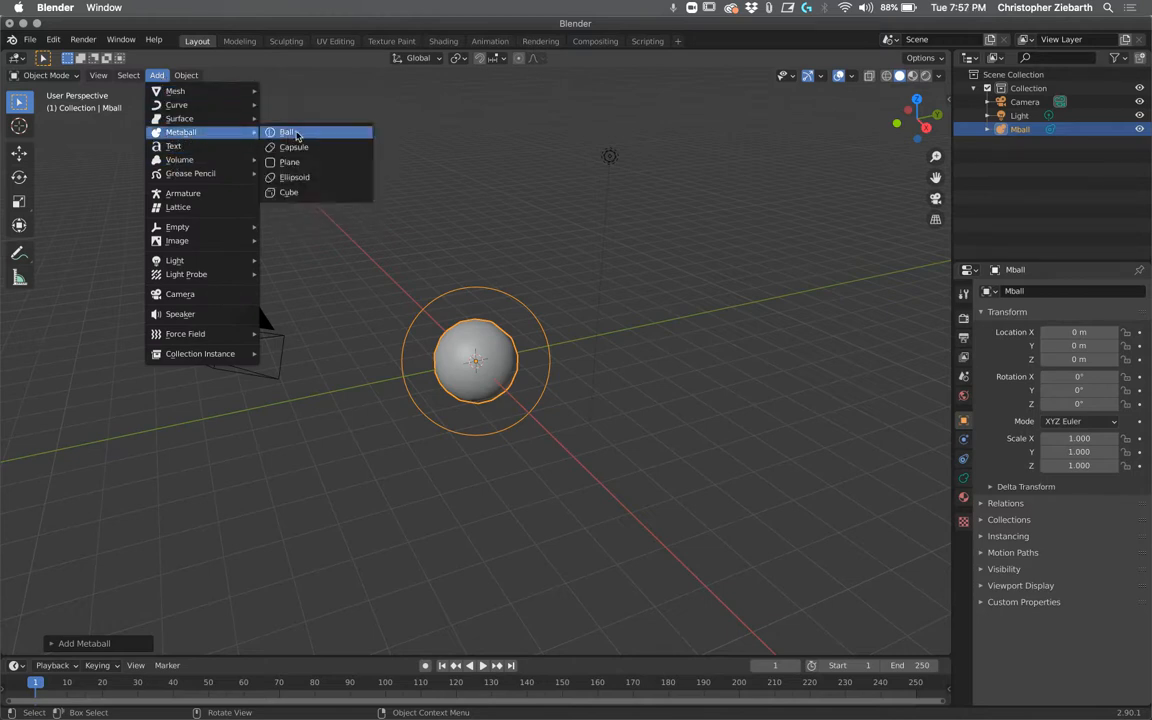
{"action": "left_click", "coordinate": [294, 177]}
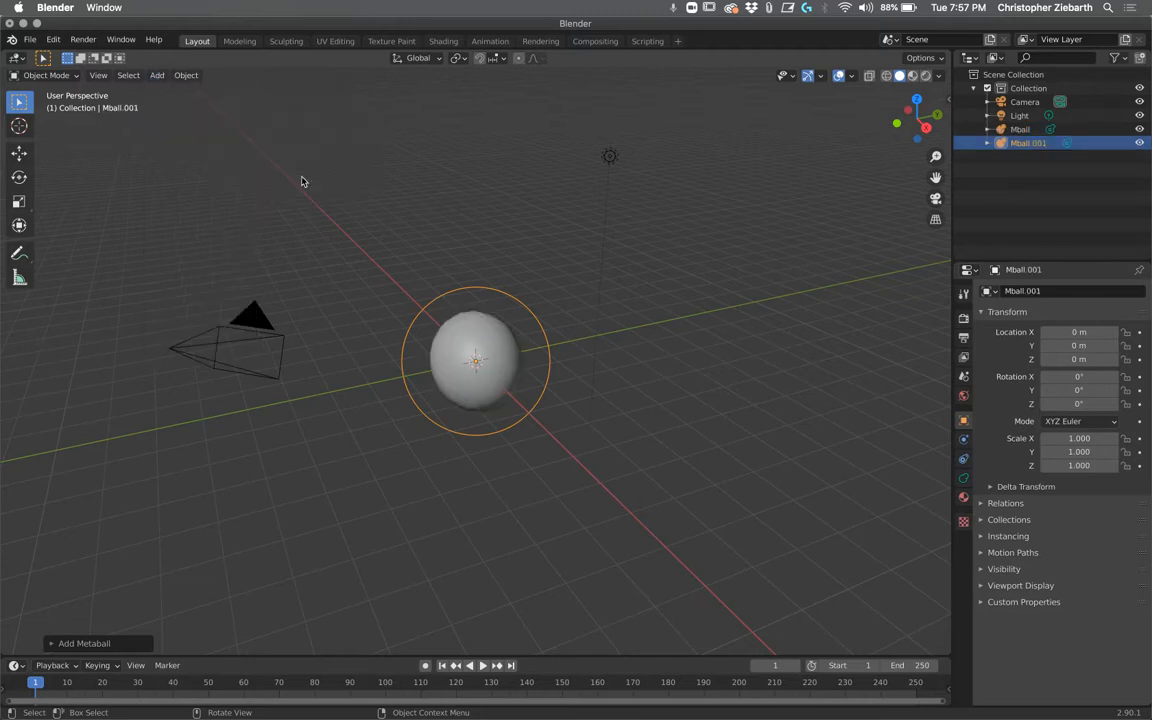
Step: Move the ellipsoid metaball along the X axis to about 2.57 m so it blends with the ball
{"action": "left_click", "coordinate": [20, 153]}
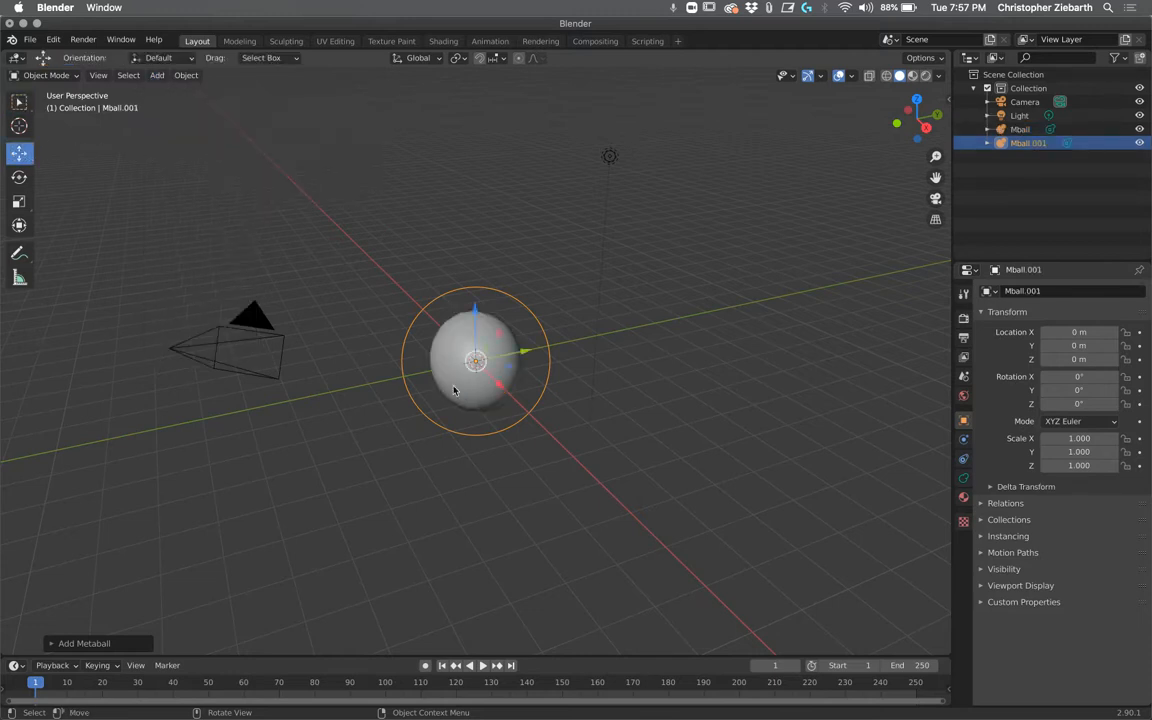
{"action": "left_click_drag", "start_coordinate": [502, 390], "coordinate": [561, 435]}
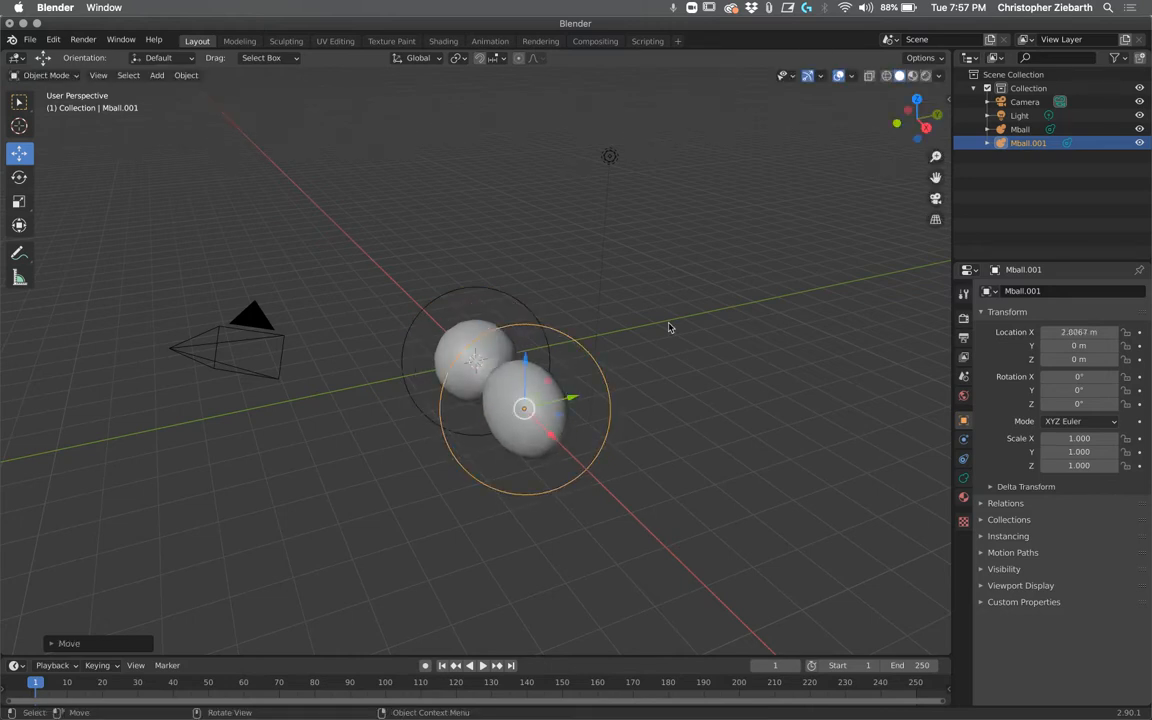
{"action": "middle_click_drag", "start_coordinate": [684, 319], "coordinate": [640, 360]}
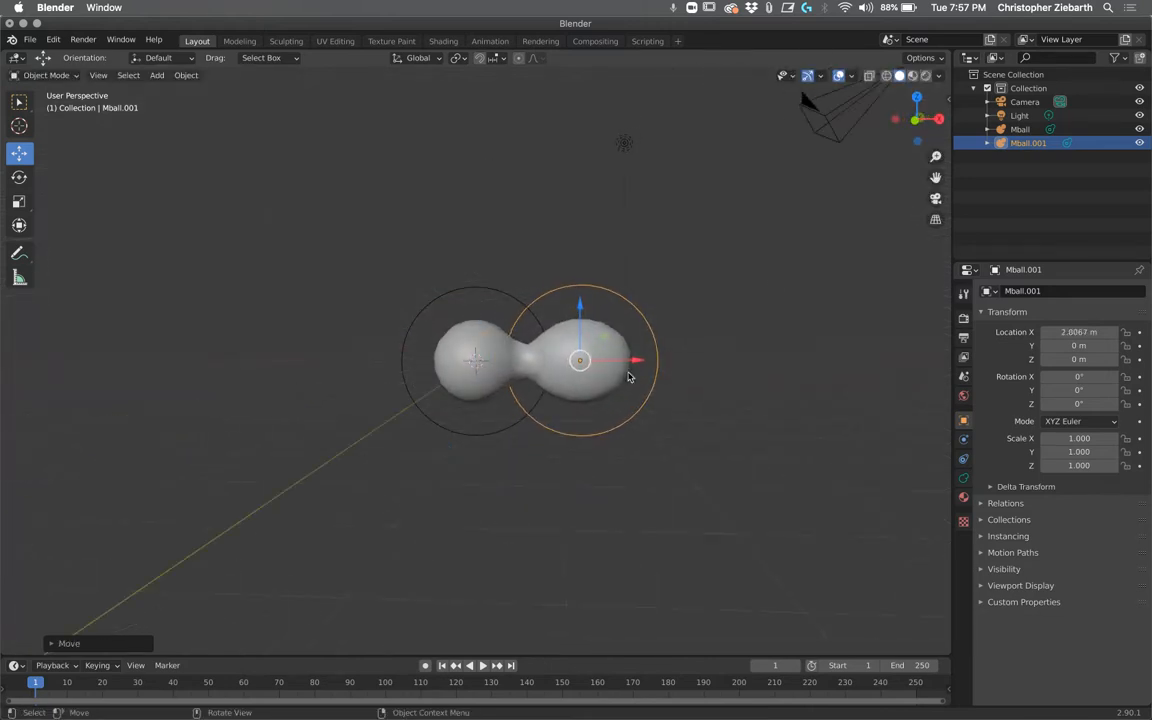
{"action": "mouse_move", "coordinate": [638, 360]}
{"action": "left_mouse_down"}
{"action": "mouse_move", "coordinate": [650, 357]}
{"action": "mouse_move", "coordinate": [632, 362]}
{"action": "left_mouse_up"}
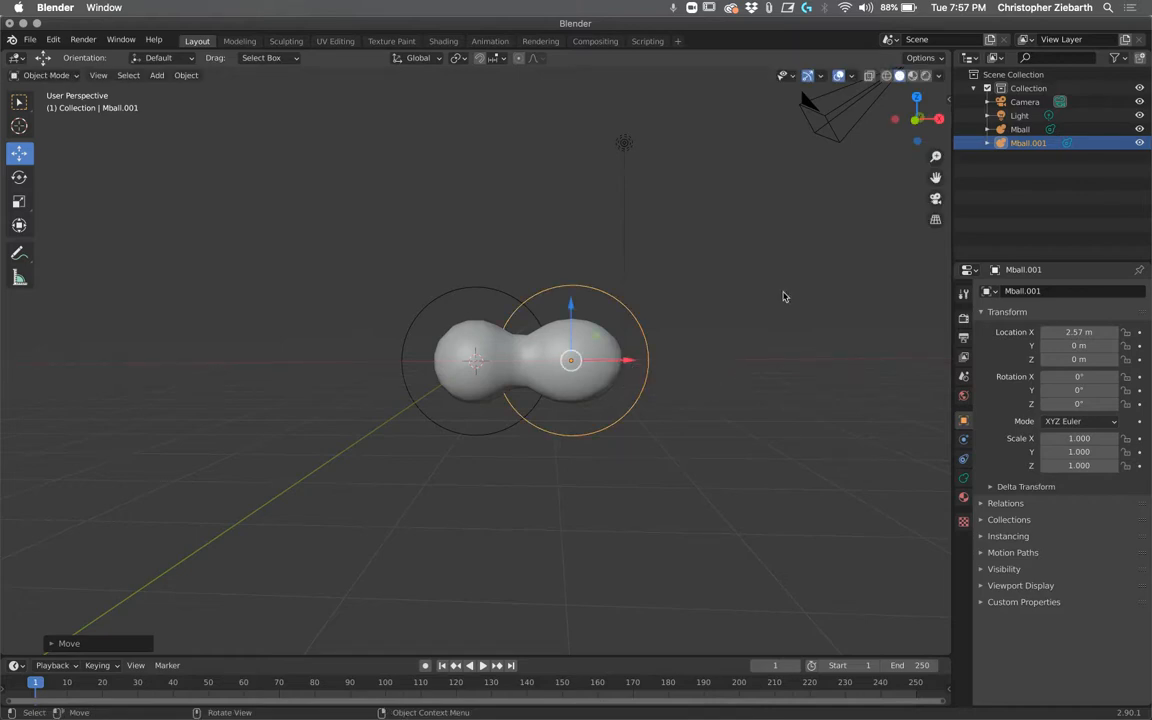
{"action": "middle_click_drag", "start_coordinate": [779, 298], "coordinate": [642, 293]}
{"action": "scroll", "coordinate": [642, 293], "scroll_direction": "down", "scroll_amount": 1}
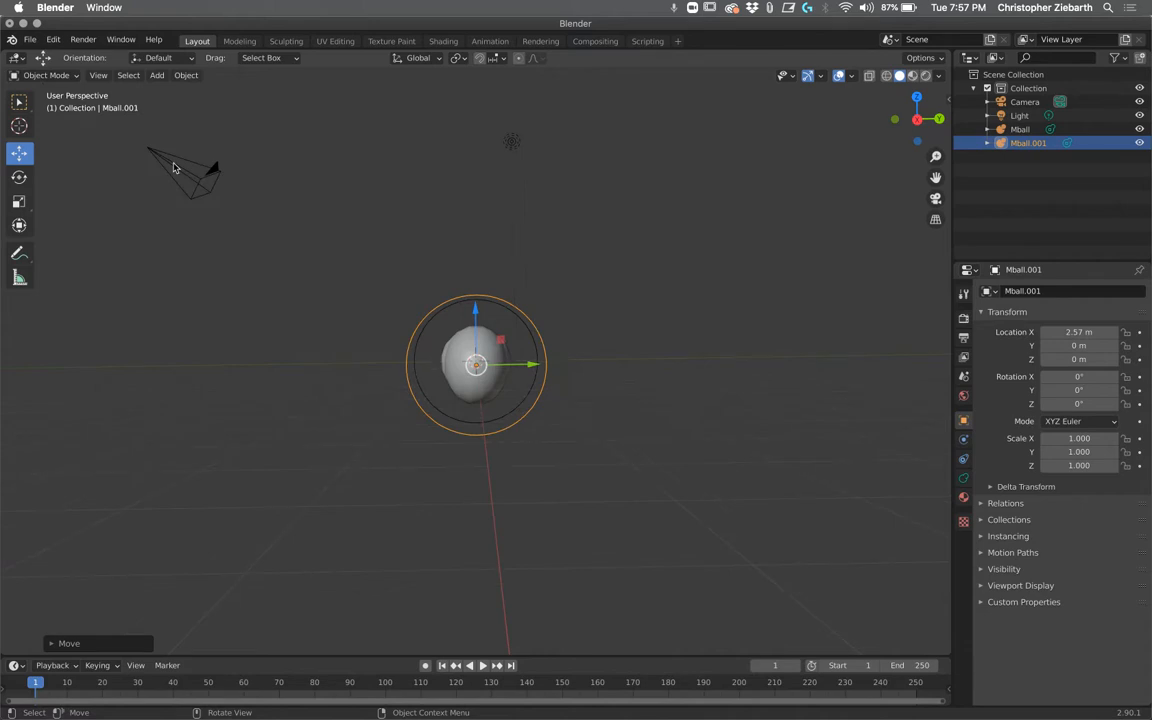
{"action": "left_click", "coordinate": [157, 76]}
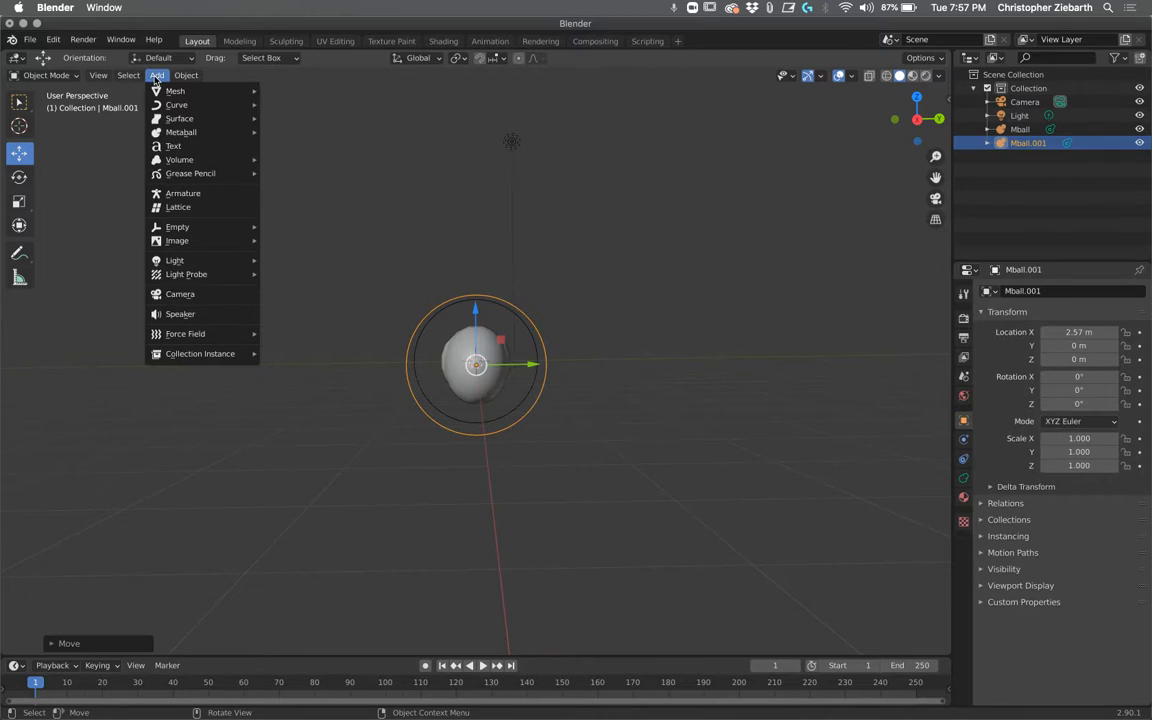
{"action": "mouse_move", "coordinate": [160, 246]}
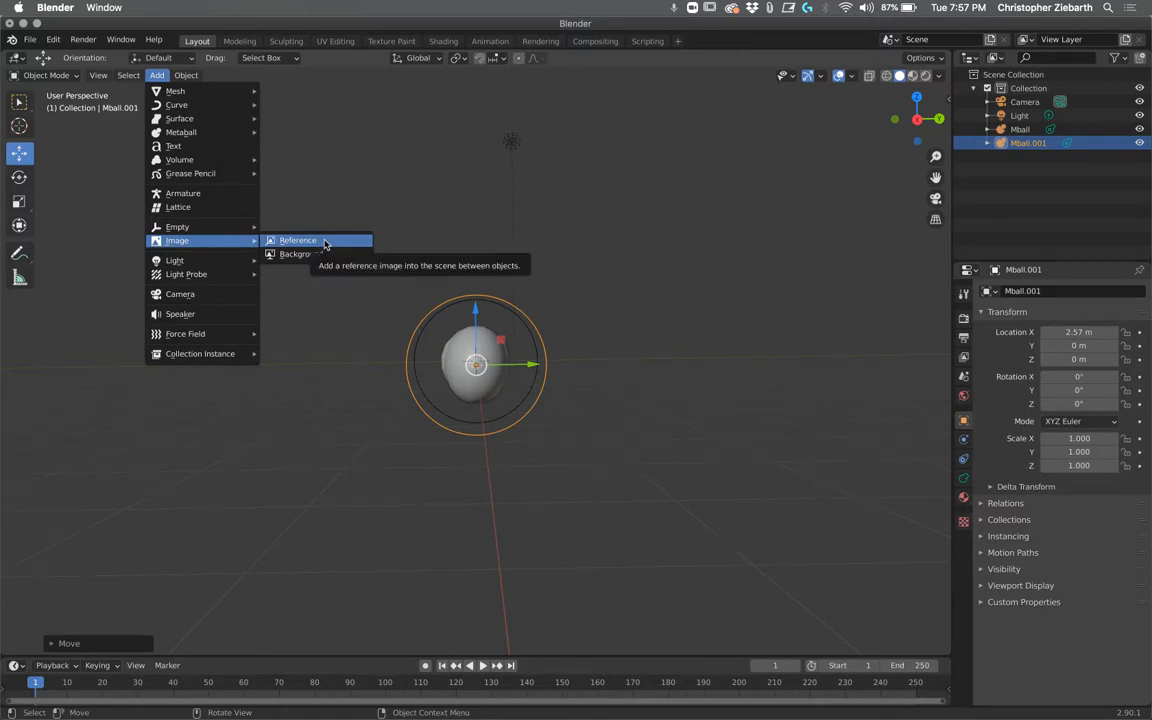
{"action": "key", "text": "Escape"}
Step: Add the Desktop file "Screen Shot 2020-10-27 at 1.57.17 PM.png" to the scene as a reference image
{"action": "middle_click_drag", "start_coordinate": [327, 213], "coordinate": [352, 233]}
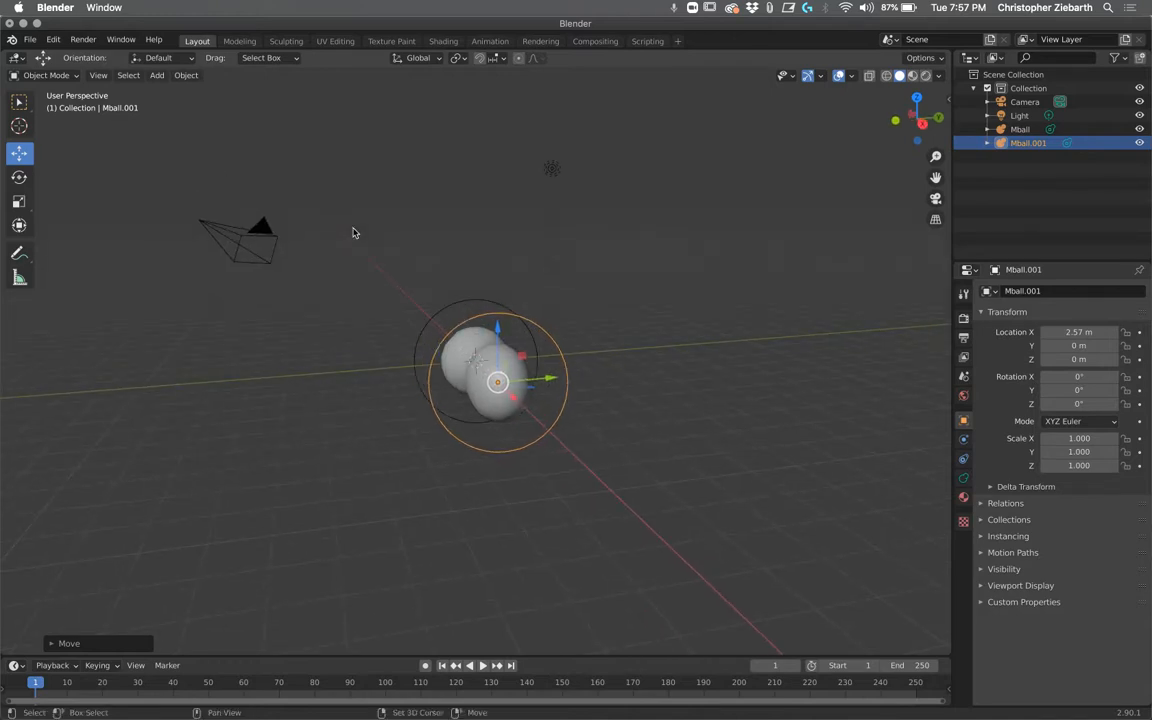
{"action": "key", "text": "shift+a"}
{"action": "mouse_move", "coordinate": [365, 337]}
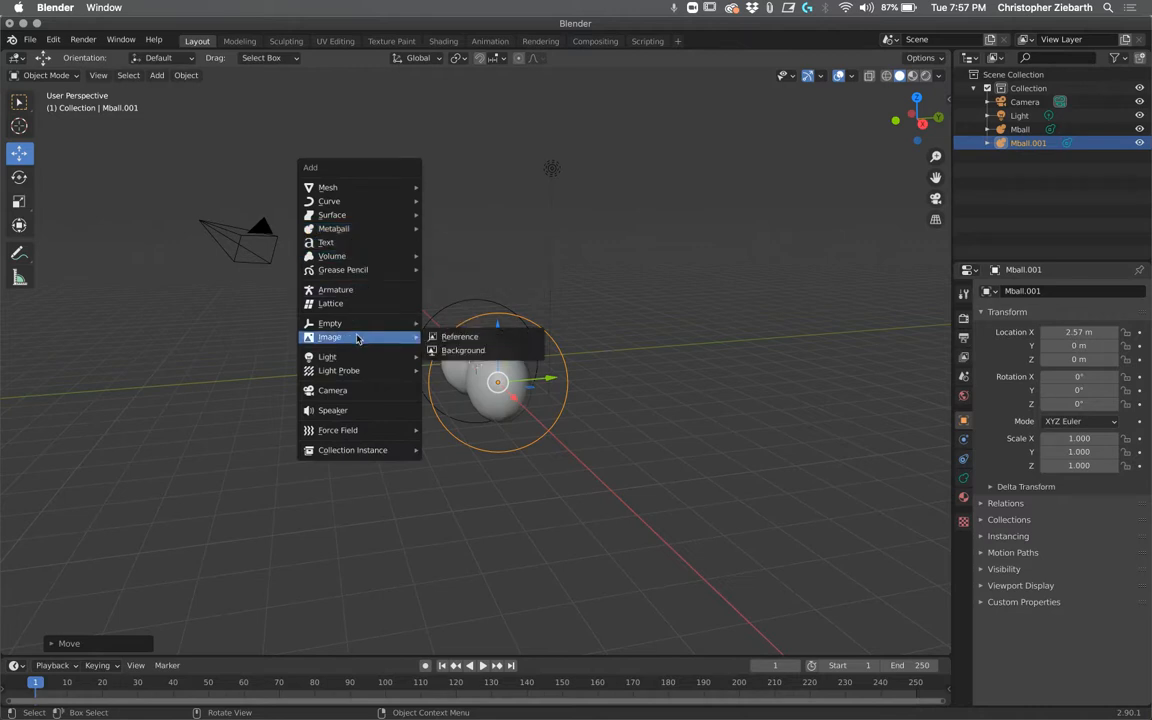
{"action": "left_click", "coordinate": [440, 340]}
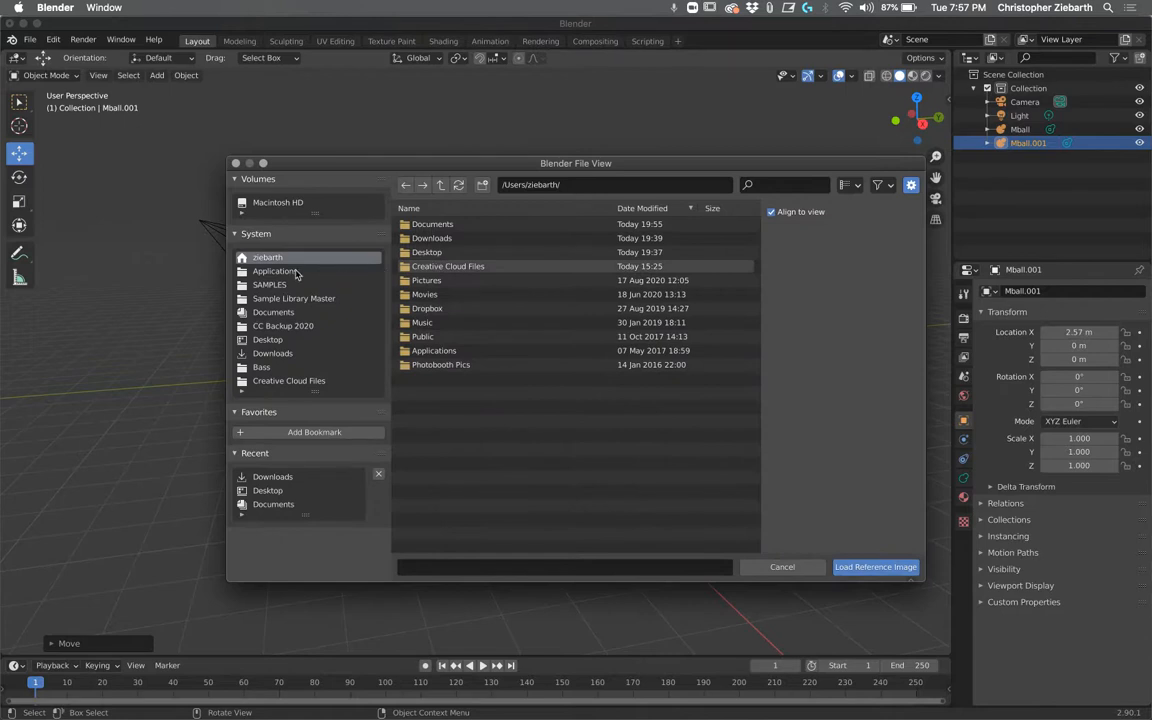
{"action": "left_click", "coordinate": [459, 254]}
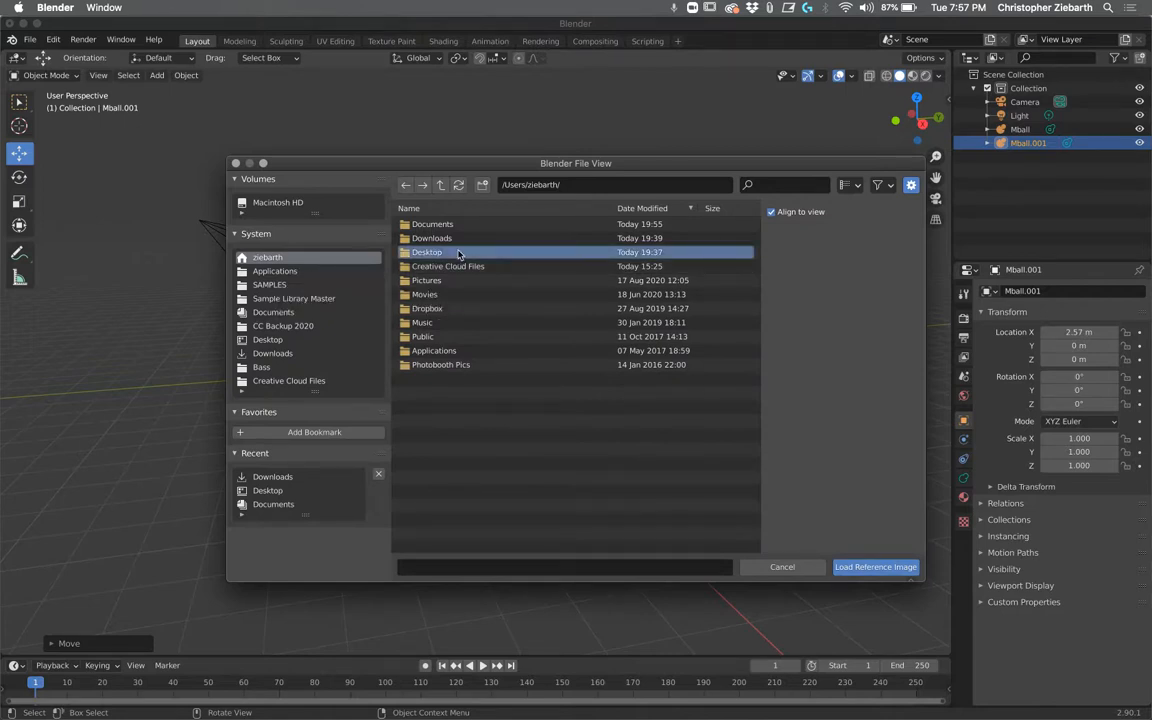
{"action": "left_click", "coordinate": [459, 254]}
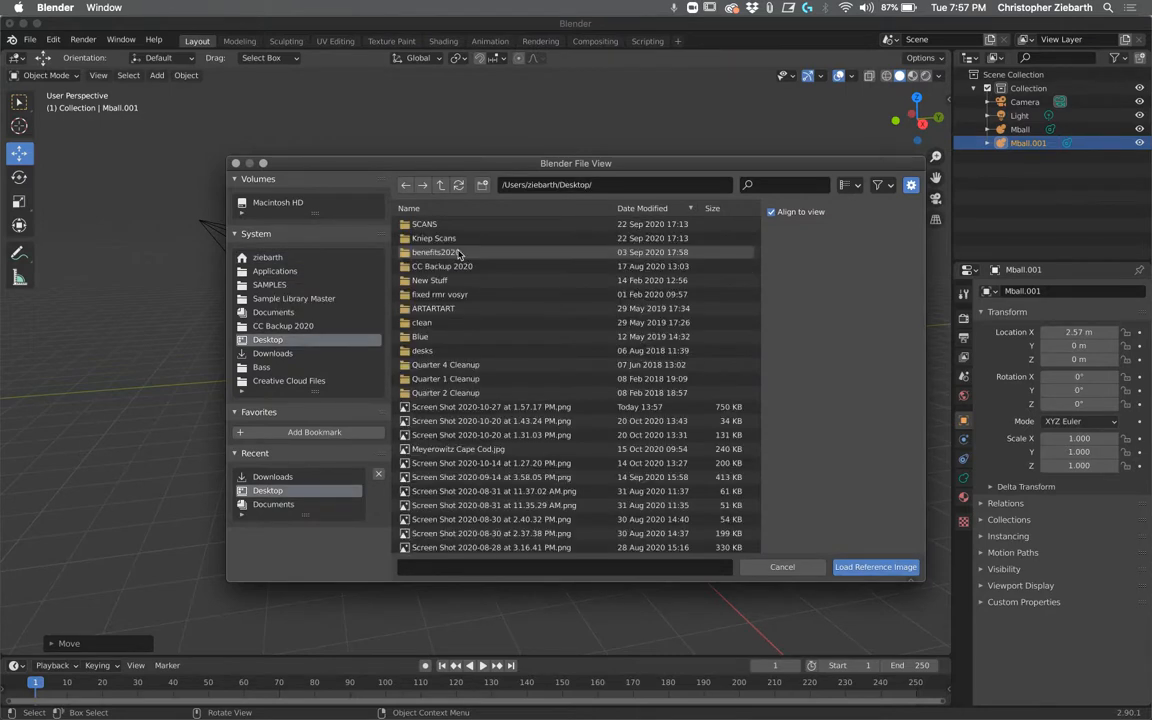
{"action": "left_click", "coordinate": [476, 407]}
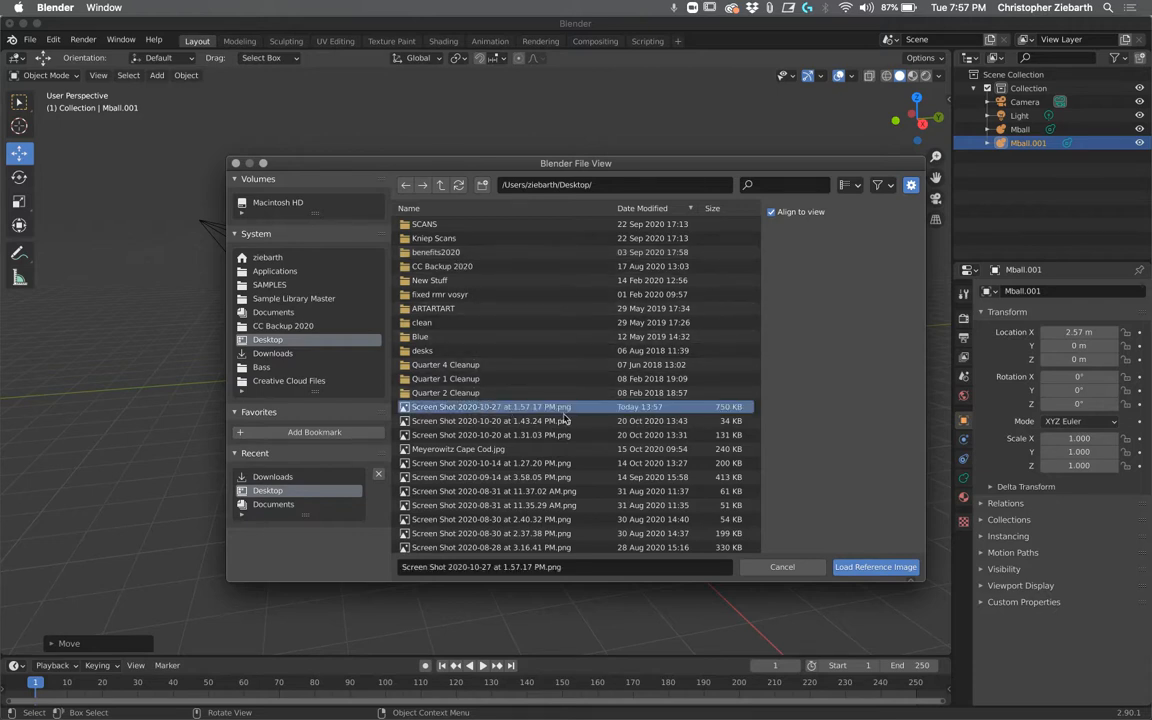
{"action": "left_click", "coordinate": [895, 567]}
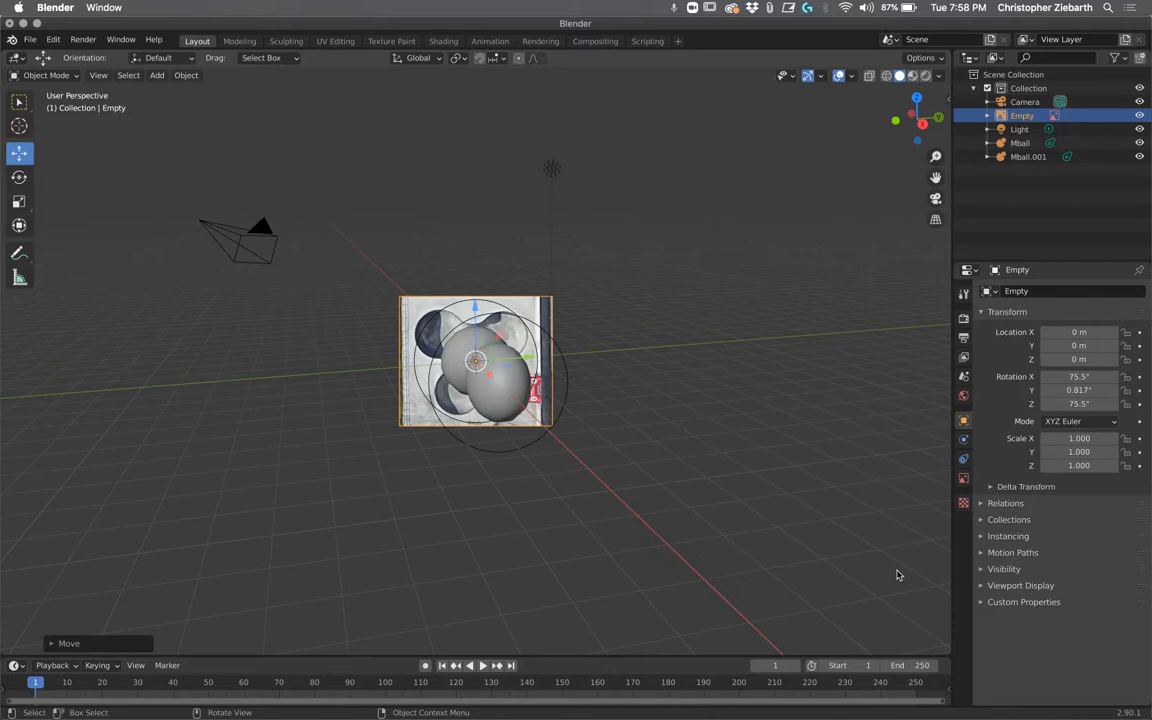
Step: Set the reference image's X and Y rotation to 0°
{"action": "middle_click_drag", "start_coordinate": [838, 316], "coordinate": [794, 325]}
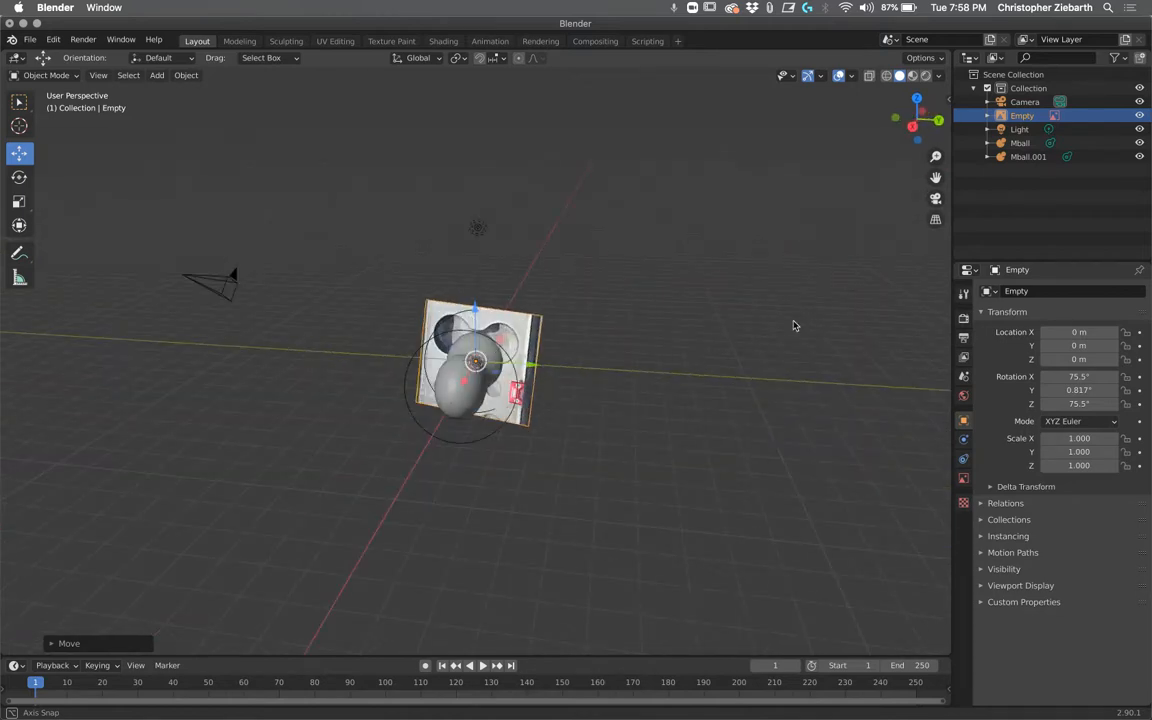
{"action": "middle_click_drag", "start_coordinate": [794, 325], "coordinate": [794, 324]}
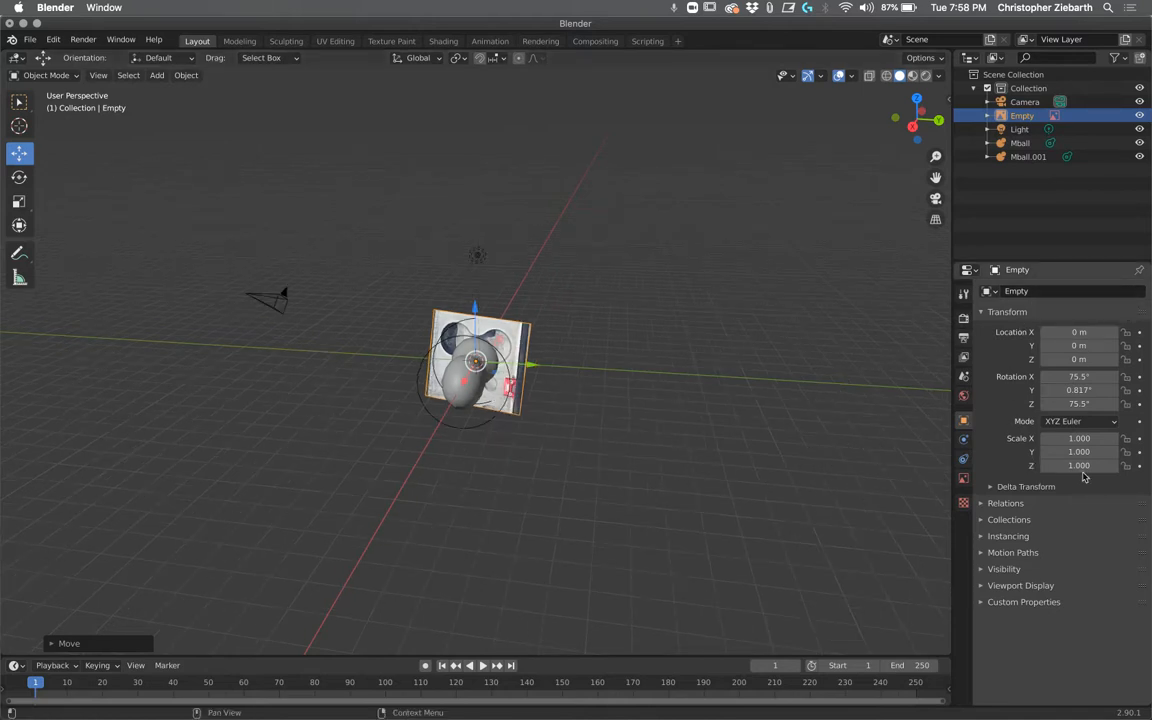
{"action": "double_click", "coordinate": [1077, 376]}
{"action": "left_click_drag", "start_coordinate": [1093, 377], "coordinate": [1032, 371]}
{"action": "type", "text": "0"}
{"action": "key", "text": "Return"}
{"action": "double_click", "coordinate": [1067, 389]}
{"action": "type", "text": "0"}
Step: Set the reference image's Z rotation to 90°
{"action": "double_click", "coordinate": [1075, 403]}
{"action": "left_click", "coordinate": [1074, 402]}
{"action": "double_click", "coordinate": [1074, 401]}
{"action": "left_click", "coordinate": [1074, 401]}
{"action": "double_click", "coordinate": [1074, 399]}
{"action": "left_click", "coordinate": [1074, 399]}
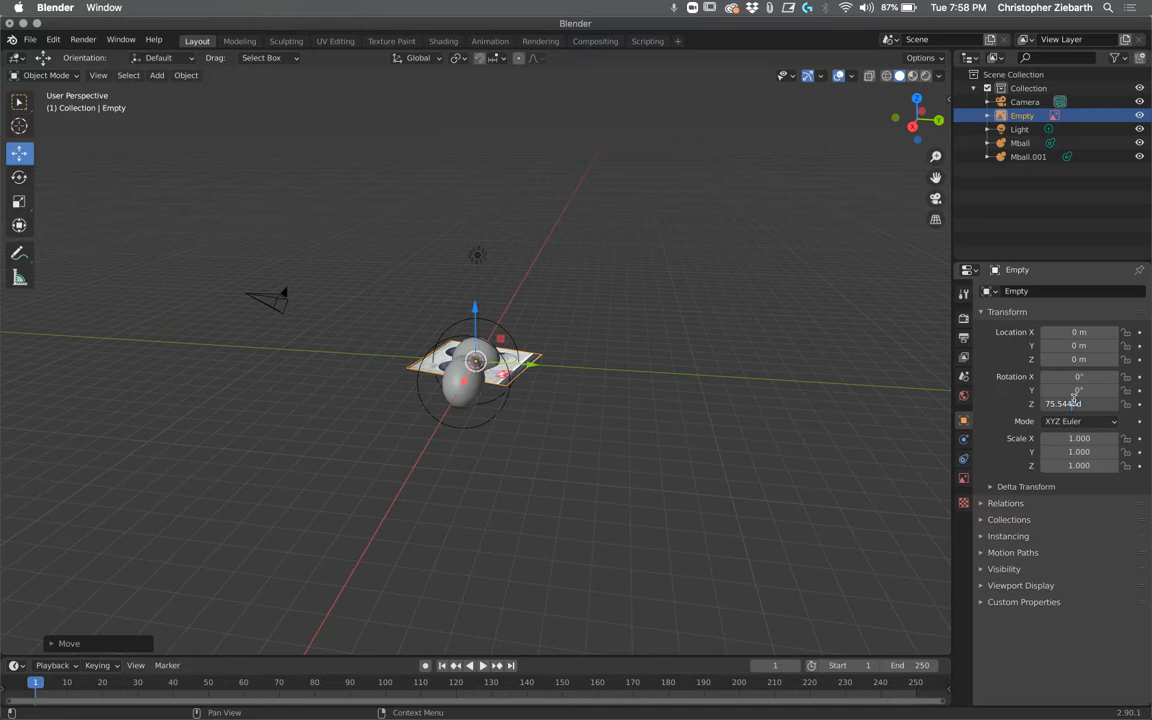
{"action": "left_click_drag", "start_coordinate": [1089, 404], "coordinate": [1041, 404]}
{"action": "type", "text": "0"}
{"action": "key", "text": "Return"}
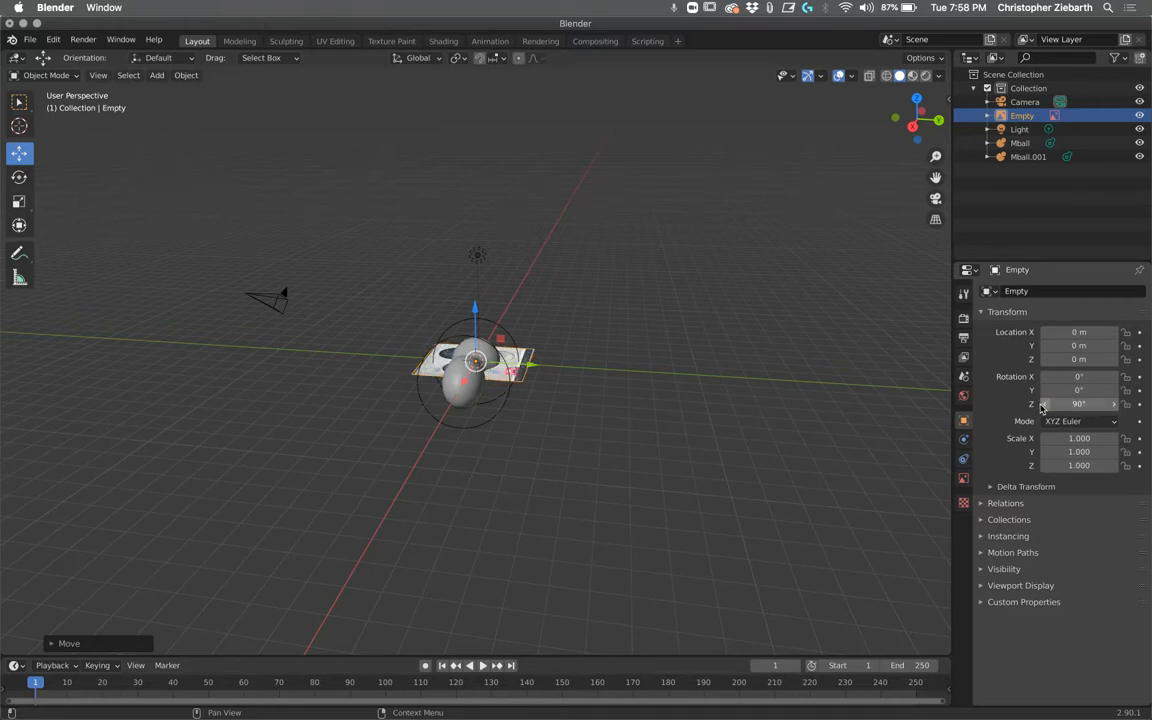
Step: Set the reference image's Z rotation to 0°
{"action": "left_click", "coordinate": [1076, 404]}
{"action": "type", "text": "90d"}
{"action": "double_click", "coordinate": [1076, 406]}
{"action": "type", "text": "0"}
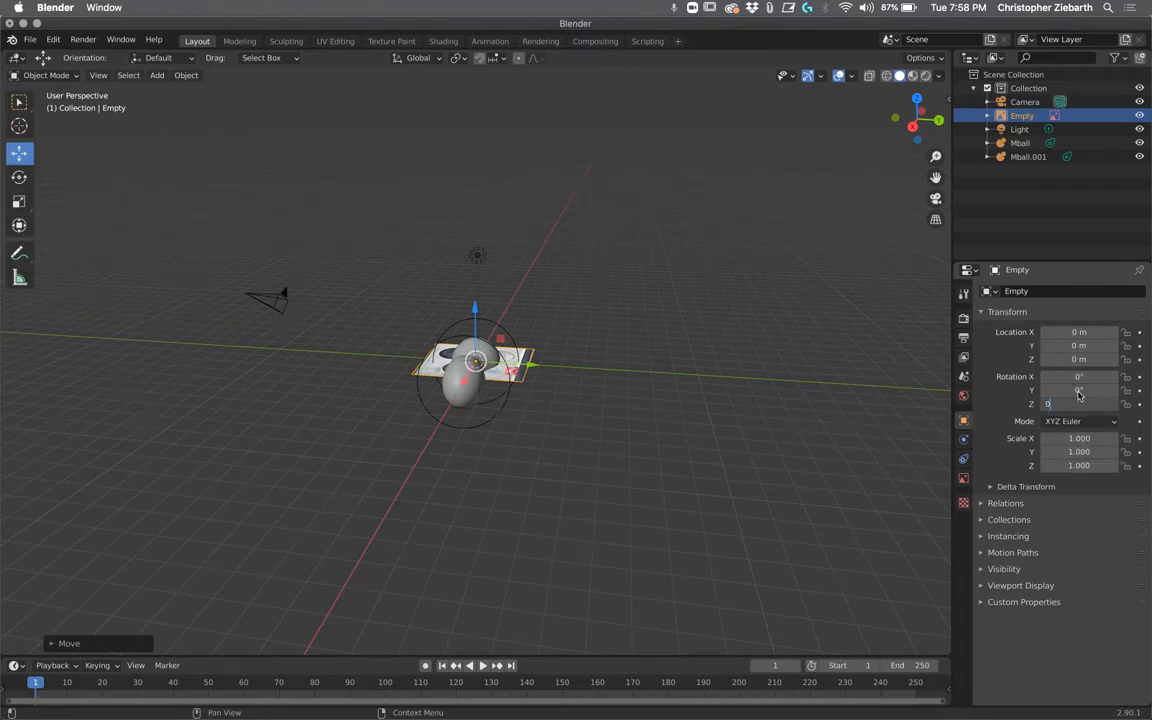
{"action": "key", "text": "Return"}
Step: Stand the reference image upright with a Y rotation of -90° and move it along the Y axis to about 4.68 m
{"action": "left_click_drag", "start_coordinate": [1078, 390], "coordinate": [1055, 391]}
{"action": "left_click", "coordinate": [1098, 391]}
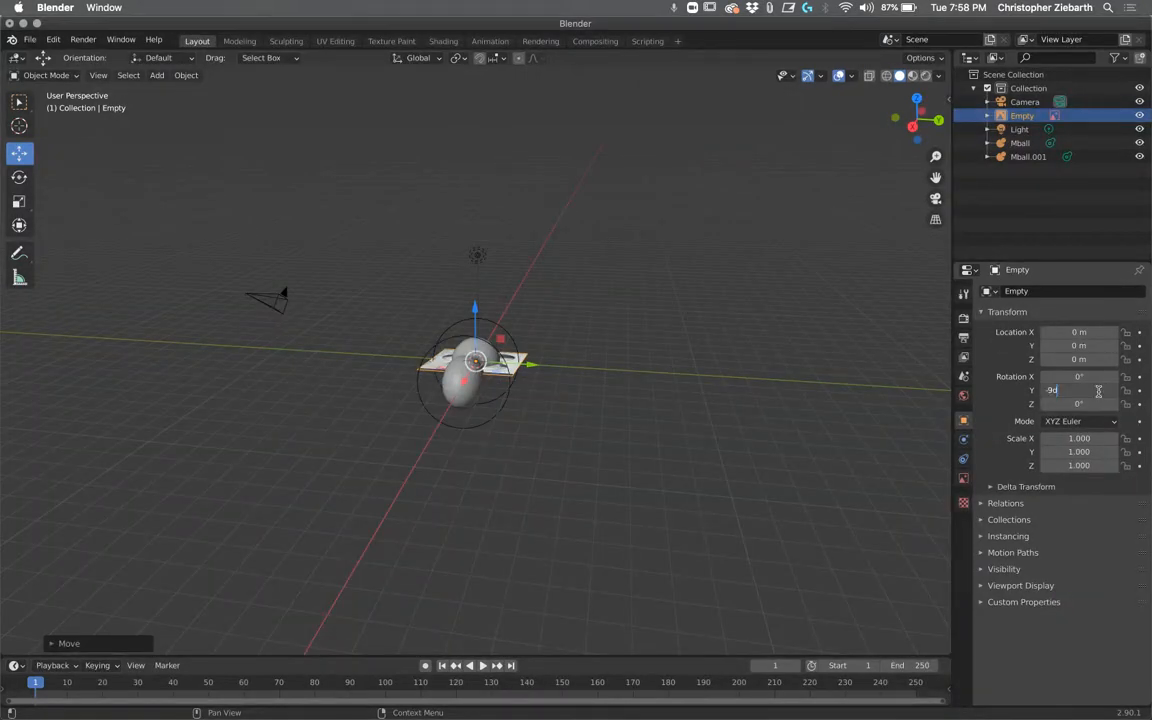
{"action": "double_click", "coordinate": [1098, 391]}
{"action": "type", "text": "90"}
{"action": "key", "text": "Return"}
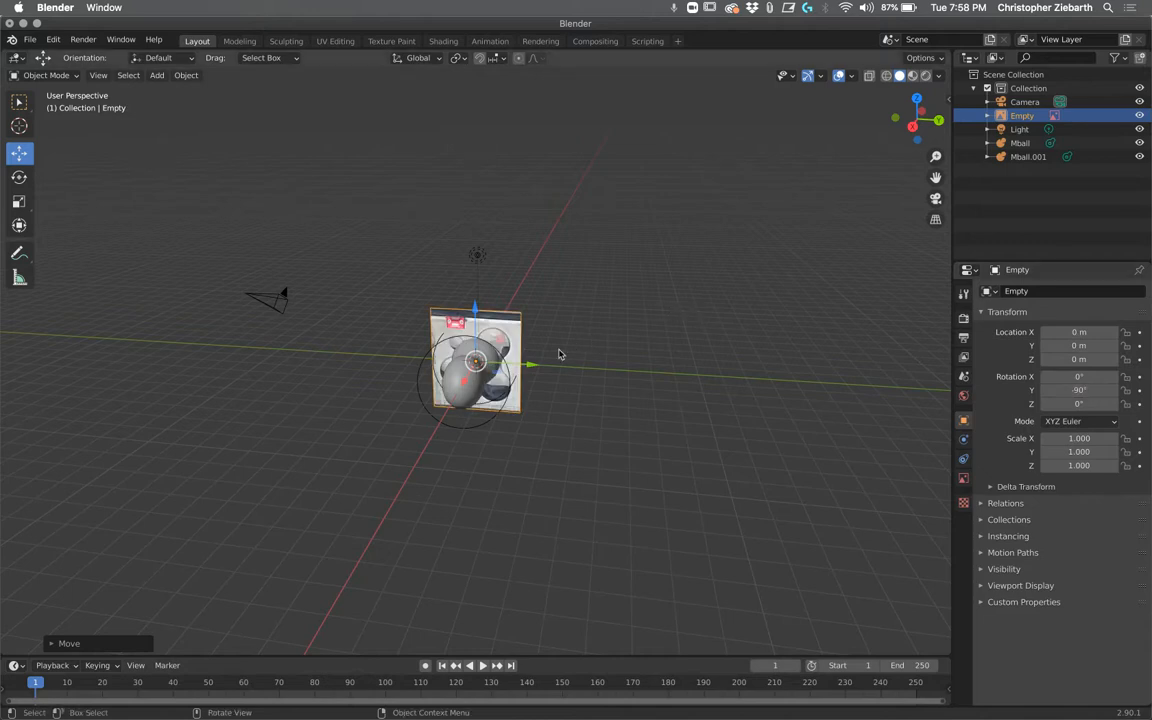
{"action": "left_click_drag", "start_coordinate": [545, 363], "coordinate": [636, 364]}
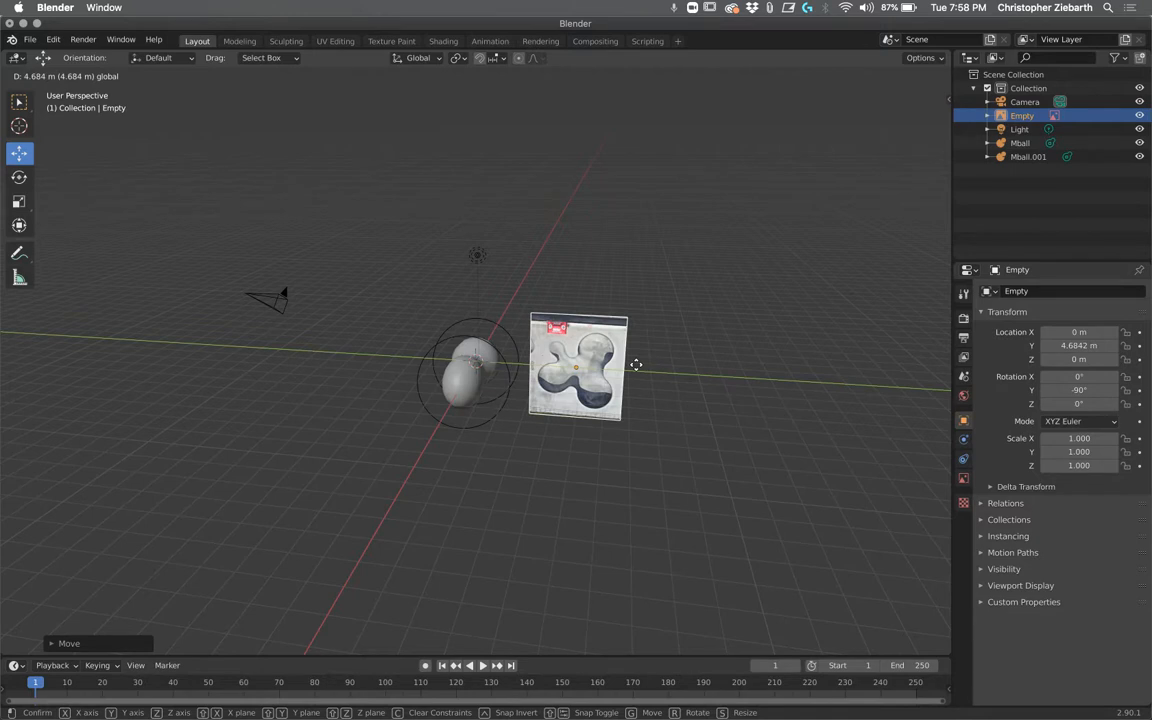
{"action": "left_click_drag", "start_coordinate": [636, 364], "coordinate": [636, 364]}
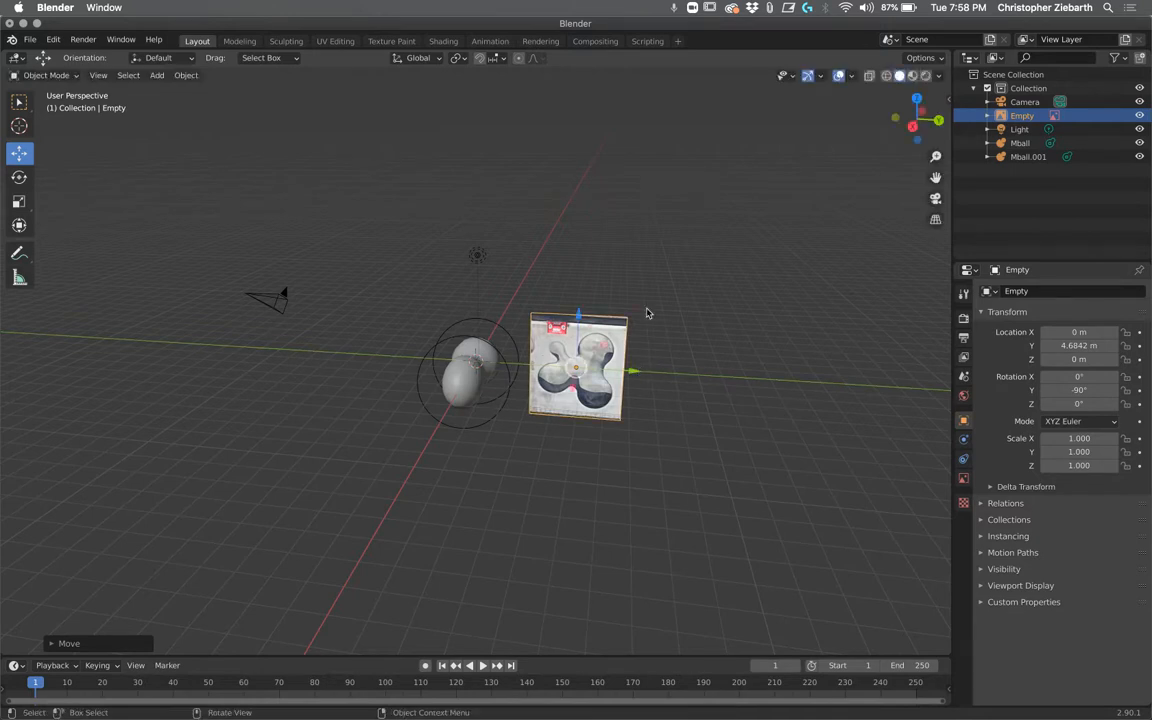
Step: Examine the pool outline in the reference image beside the two metaballs, from afar and up close
{"action": "scroll", "coordinate": [676, 378], "scroll_direction": "down", "scroll_amount": 5}
{"action": "scroll", "coordinate": [679, 362], "scroll_direction": "down", "scroll_amount": 4}
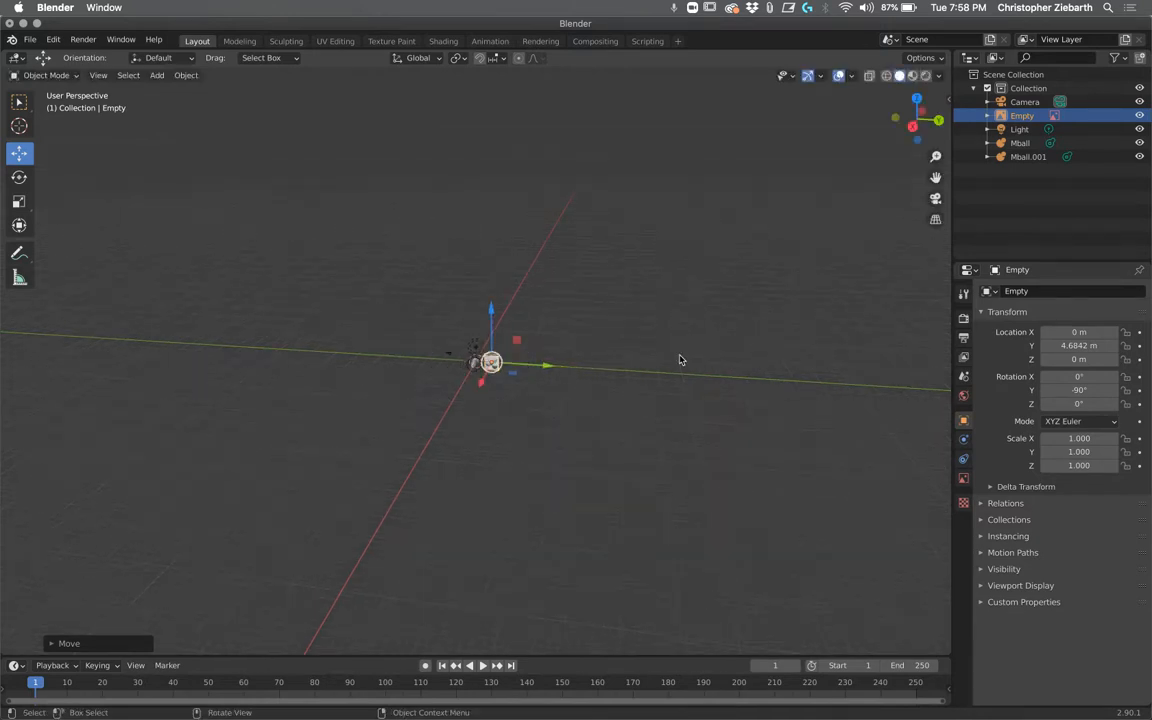
{"action": "scroll", "coordinate": [680, 359], "scroll_direction": "up", "scroll_amount": 6}
{"action": "scroll", "coordinate": [679, 358], "scroll_direction": "up", "scroll_amount": 5}
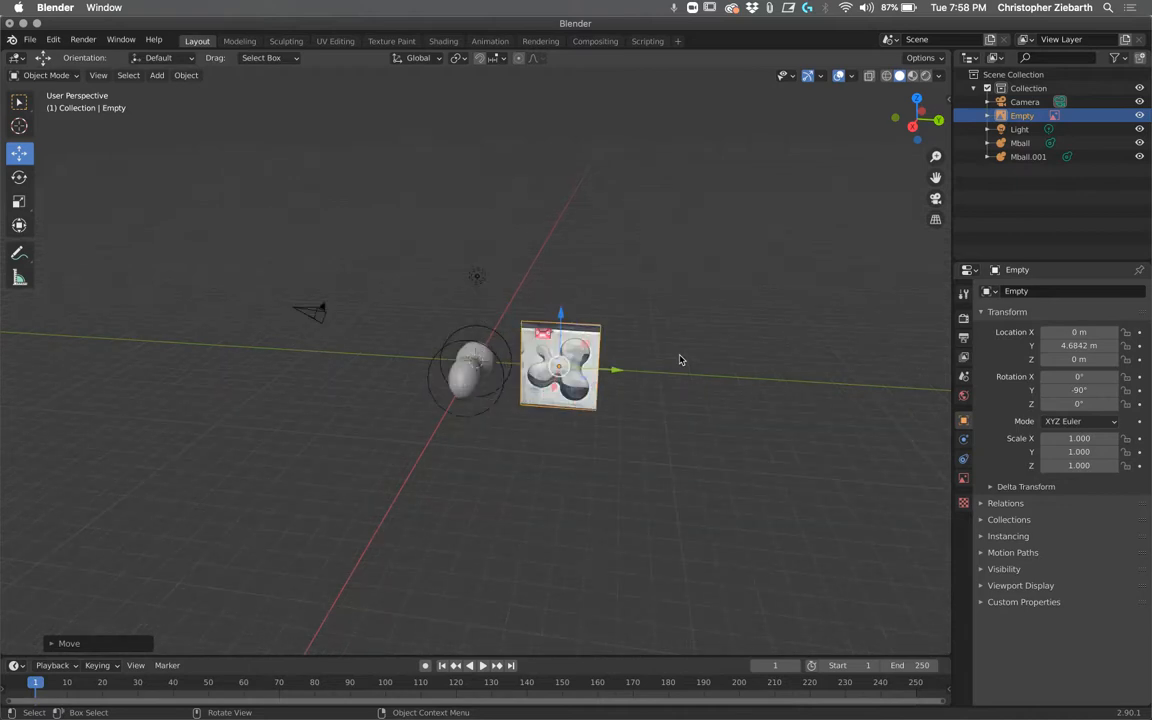
{"action": "scroll", "coordinate": [680, 355], "scroll_direction": "up", "scroll_amount": 2}
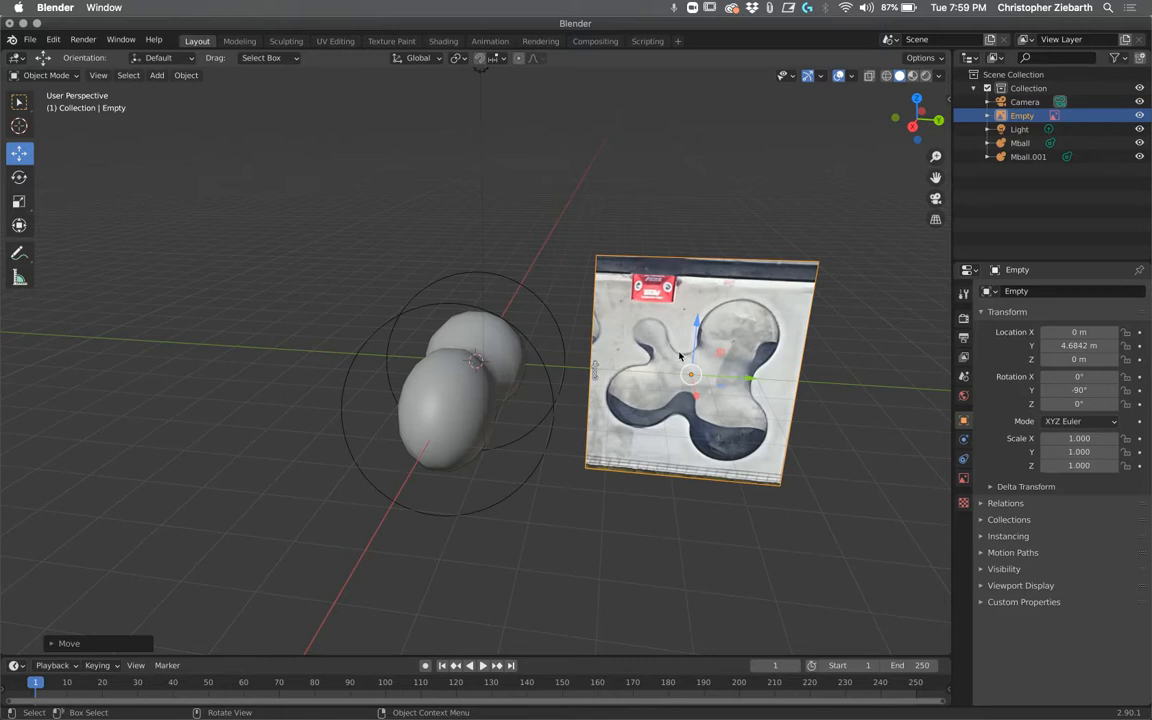
{"action": "scroll", "coordinate": [679, 355], "scroll_direction": "down", "scroll_amount": 2}
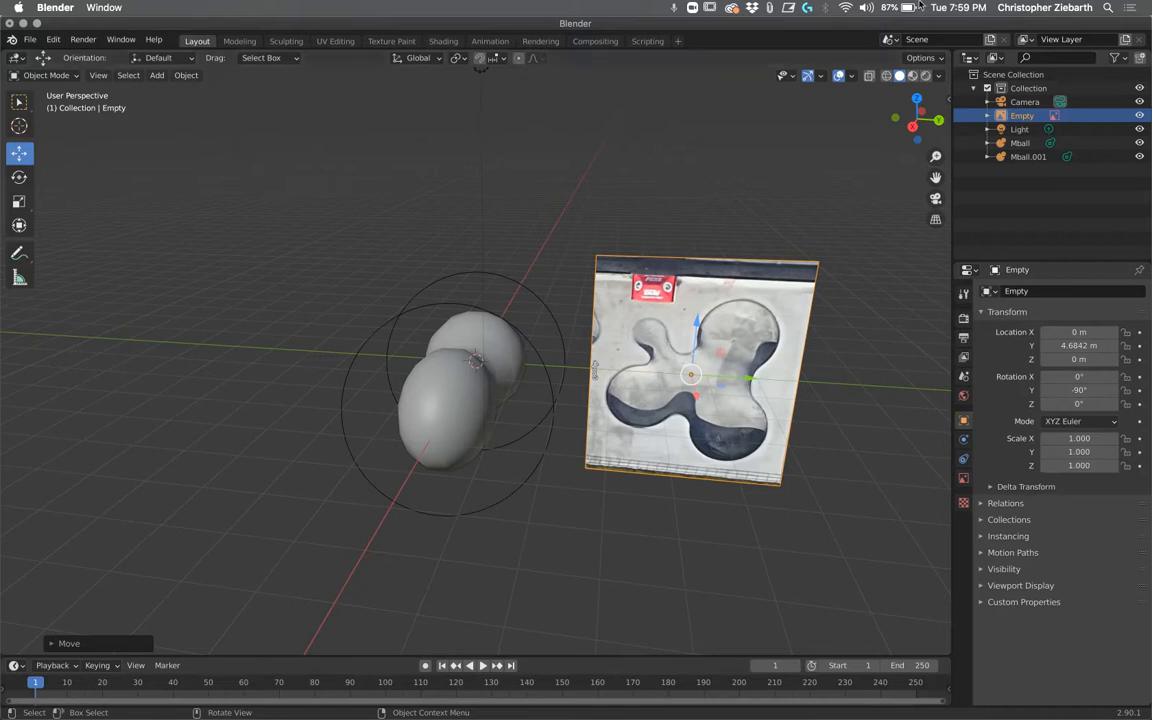
{"action": "middle_click_drag", "start_coordinate": [895, 377], "coordinate": [902, 350]}
{"action": "scroll", "coordinate": [815, 358], "scroll_direction": "down", "scroll_amount": 1}
{"action": "scroll", "coordinate": [689, 343], "scroll_direction": "up", "scroll_amount": 4}
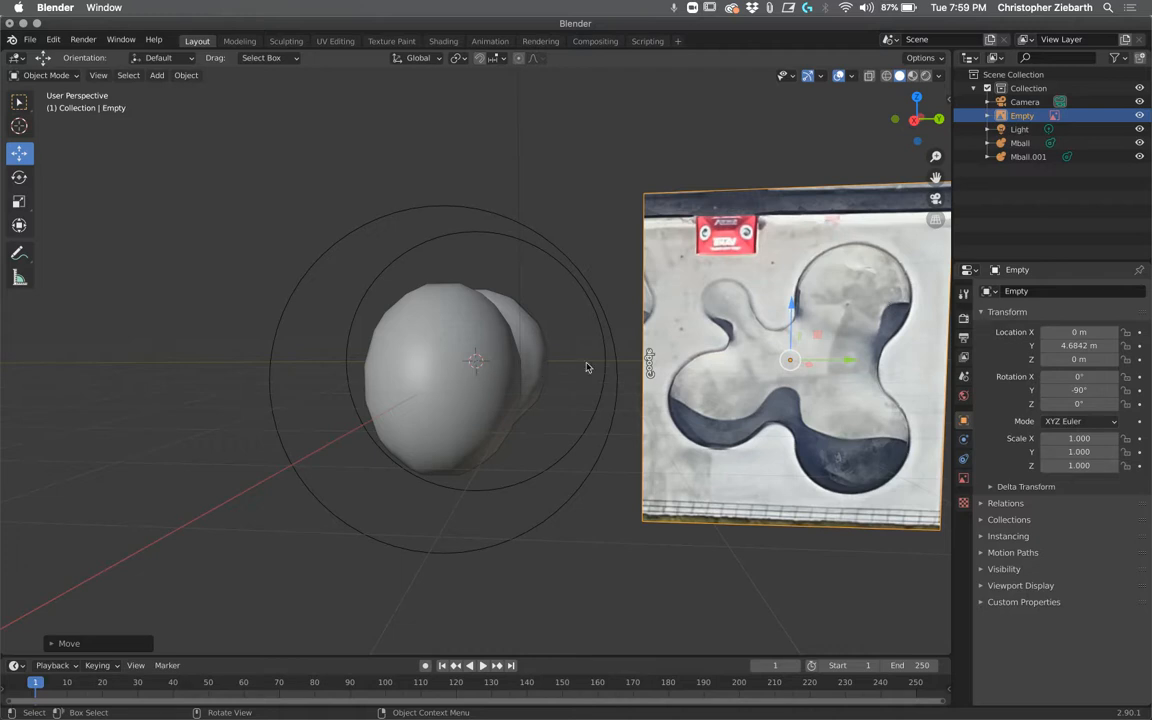
Step: Move the ball metaball along the Y axis to about 0.66 m
{"action": "left_click", "coordinate": [454, 380]}
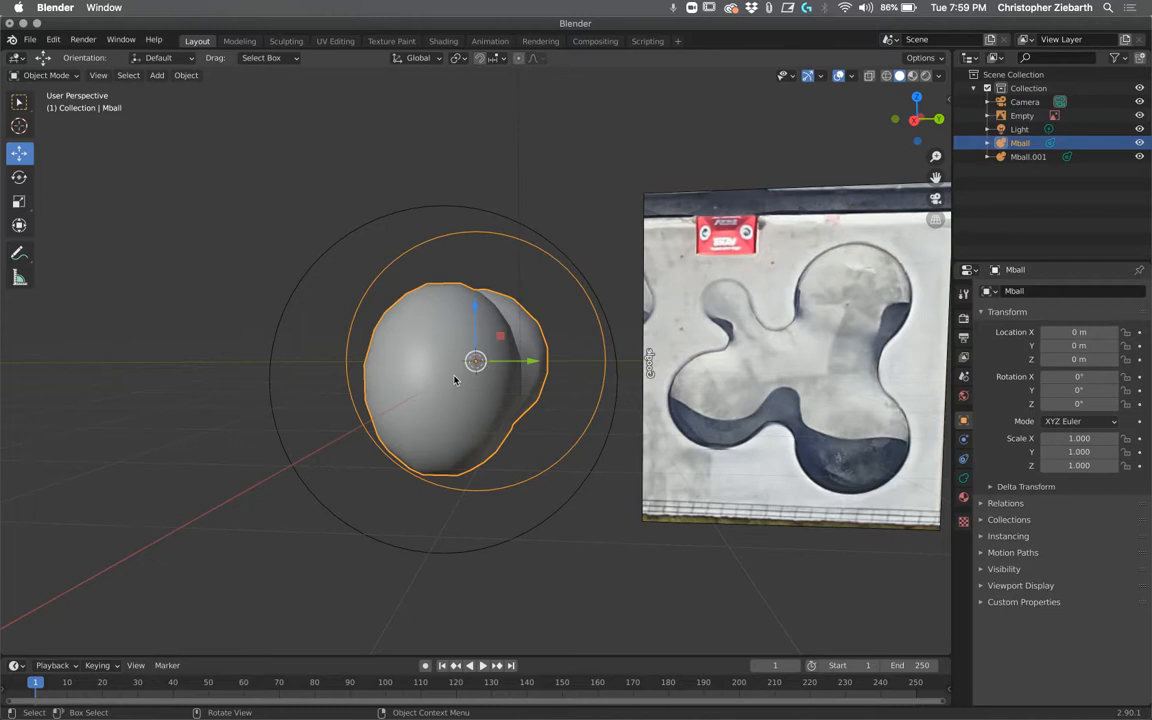
{"action": "key", "text": "g"}
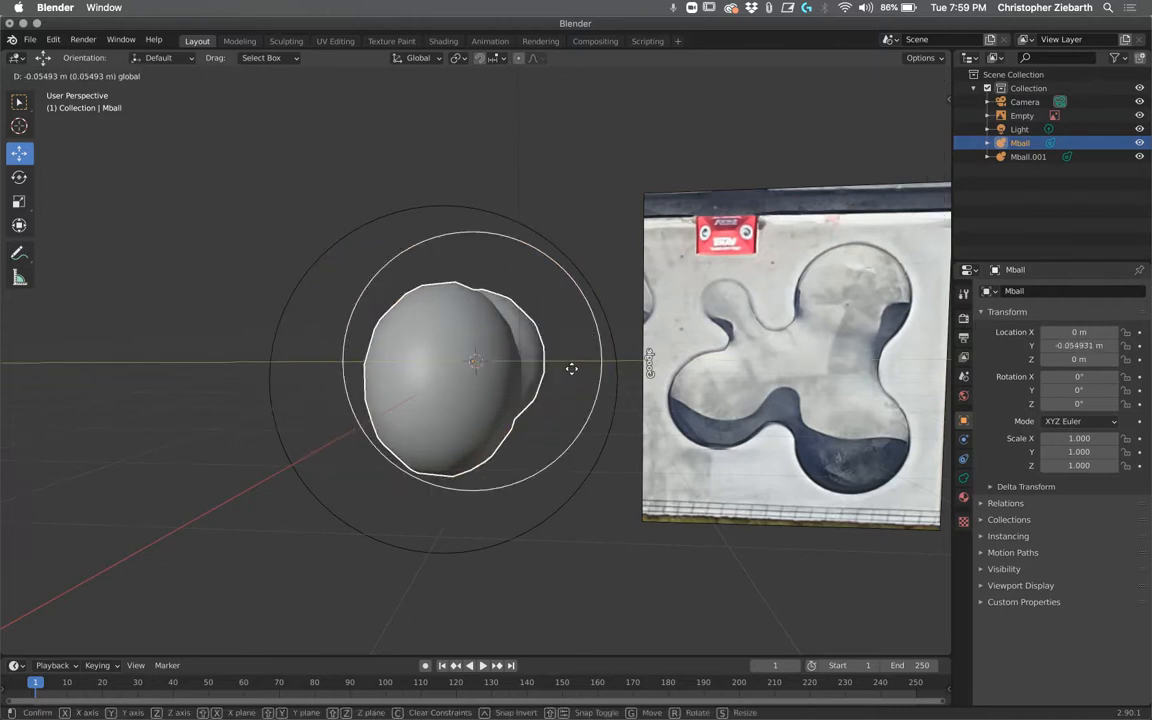
{"action": "left_click", "coordinate": [562, 363]}
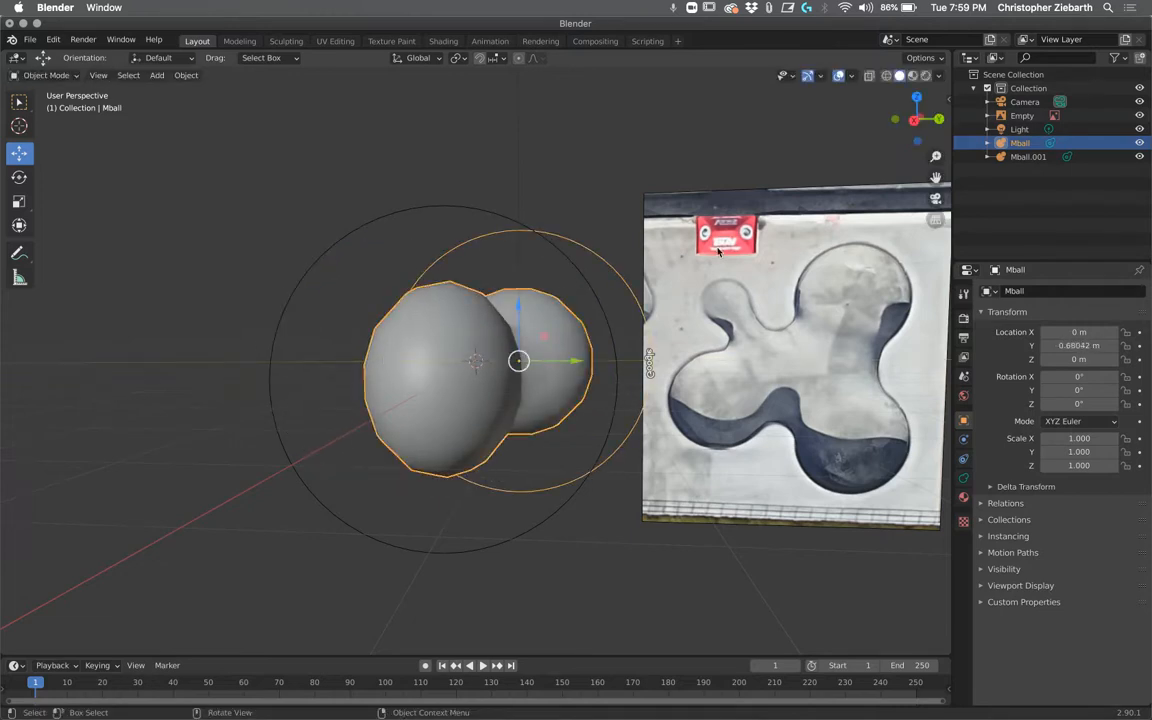
Step: Move the ellipsoid metaball along the Y axis to about -3.66 m, away from the ball
{"action": "left_click", "coordinate": [1012, 157]}
{"action": "key", "text": "g"}
{"action": "key", "text": "y"}
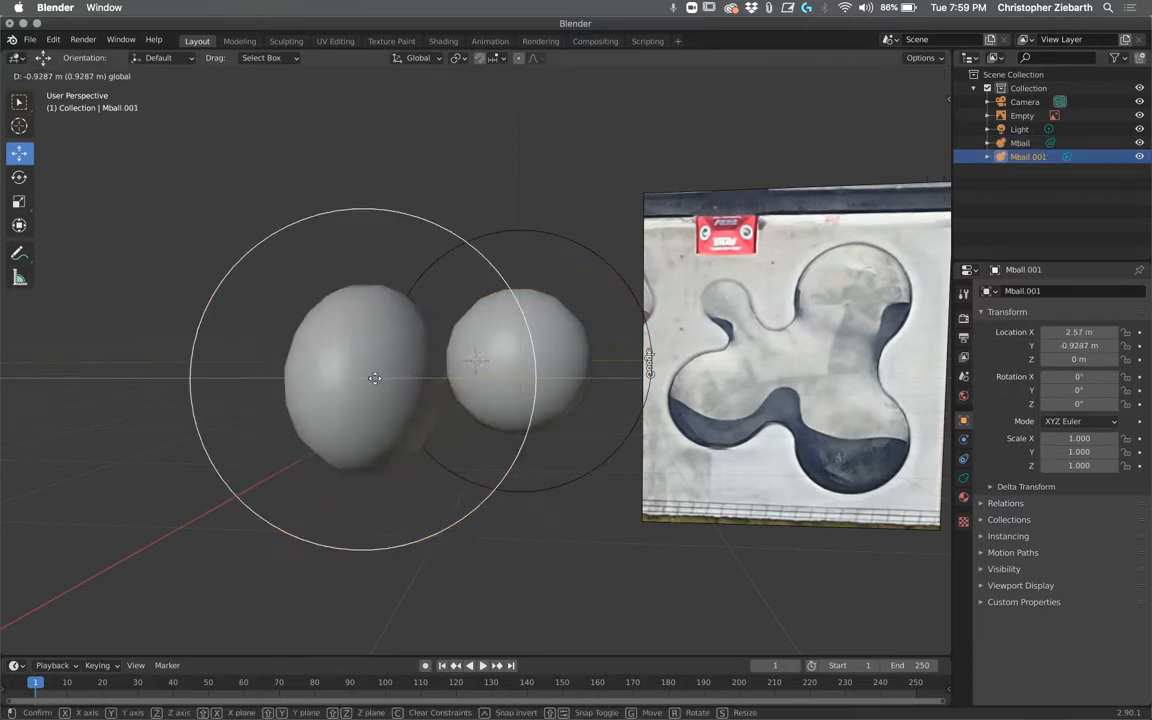
{"action": "left_click", "coordinate": [190, 378]}
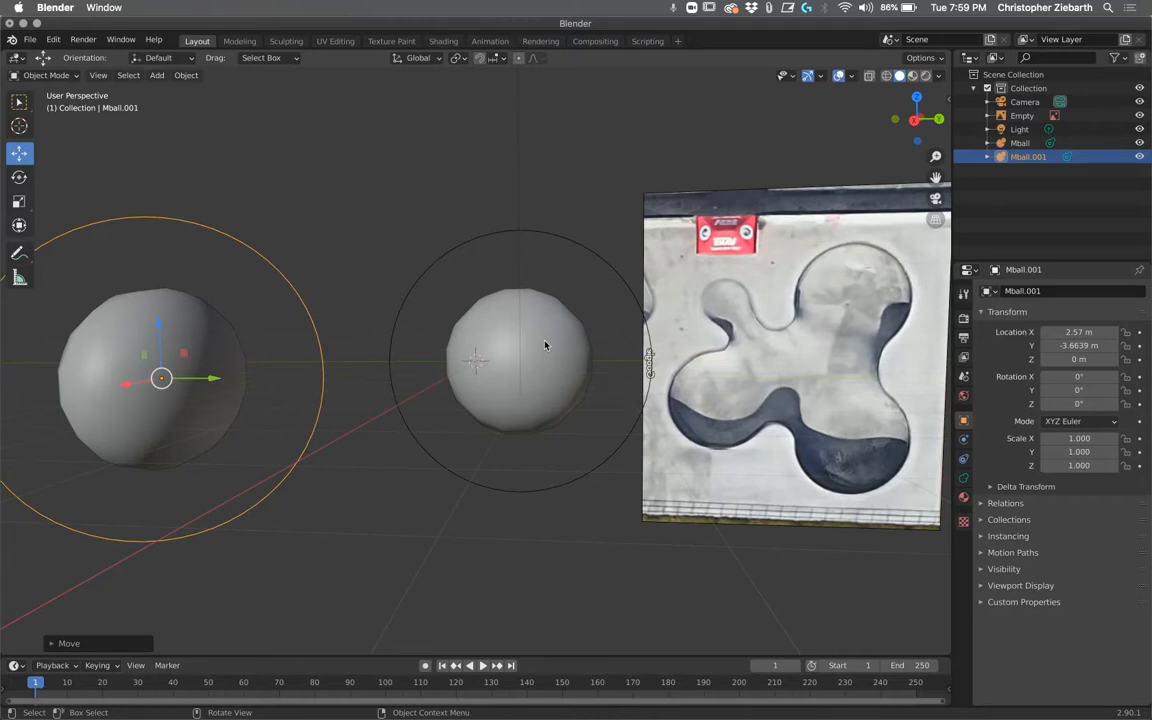
Step: Scale the reference image uniformly to about 5.5 and deselect it
{"action": "scroll", "coordinate": [630, 336], "scroll_direction": "up", "scroll_amount": 2}
{"action": "scroll", "coordinate": [630, 336], "scroll_direction": "down", "scroll_amount": 3}
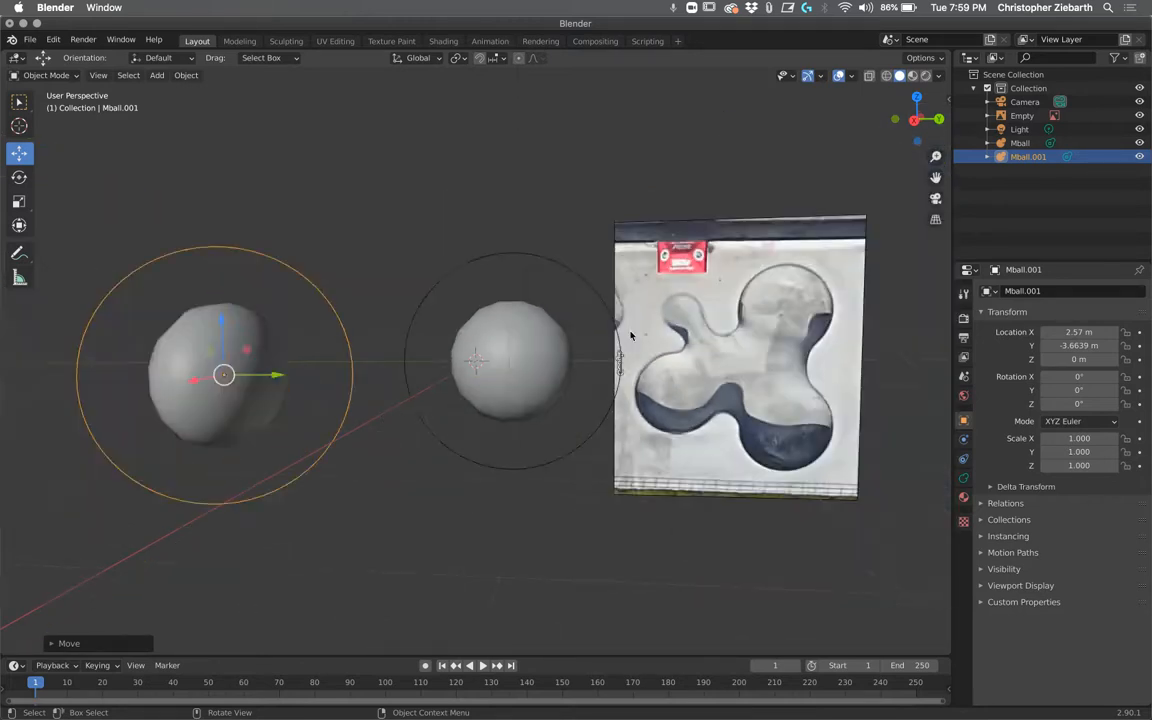
{"action": "scroll", "coordinate": [630, 336], "scroll_direction": "down", "scroll_amount": 2}
{"action": "left_click", "coordinate": [703, 360]}
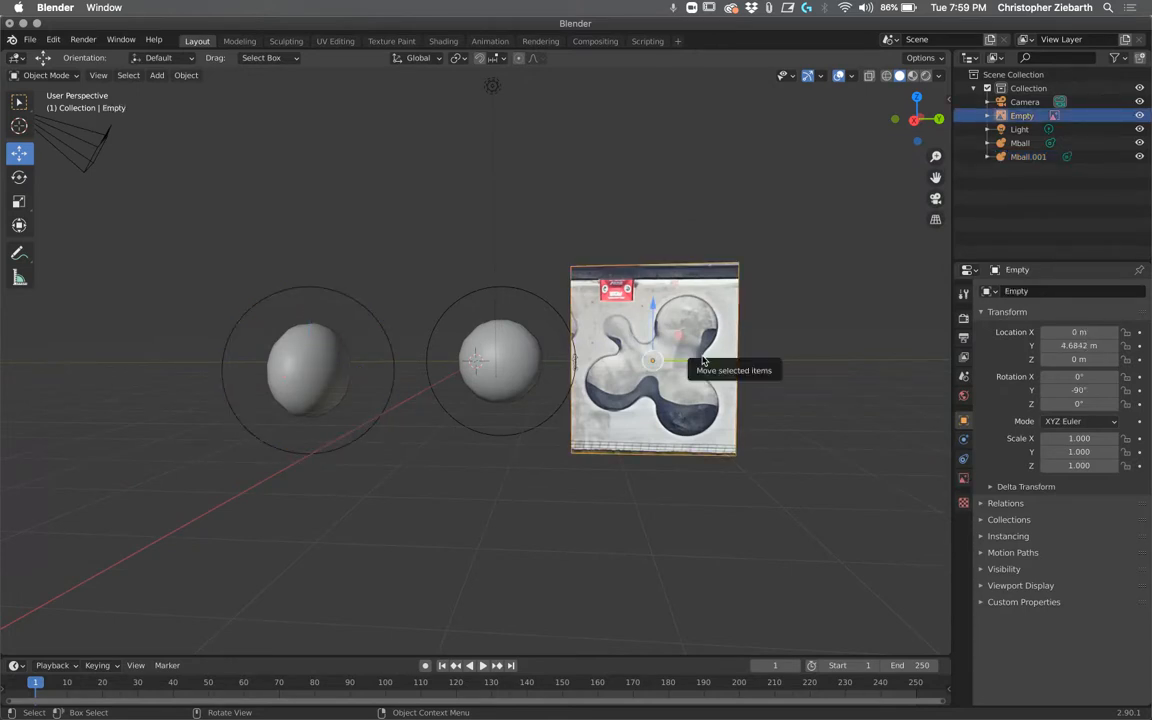
{"action": "key", "text": "s"}
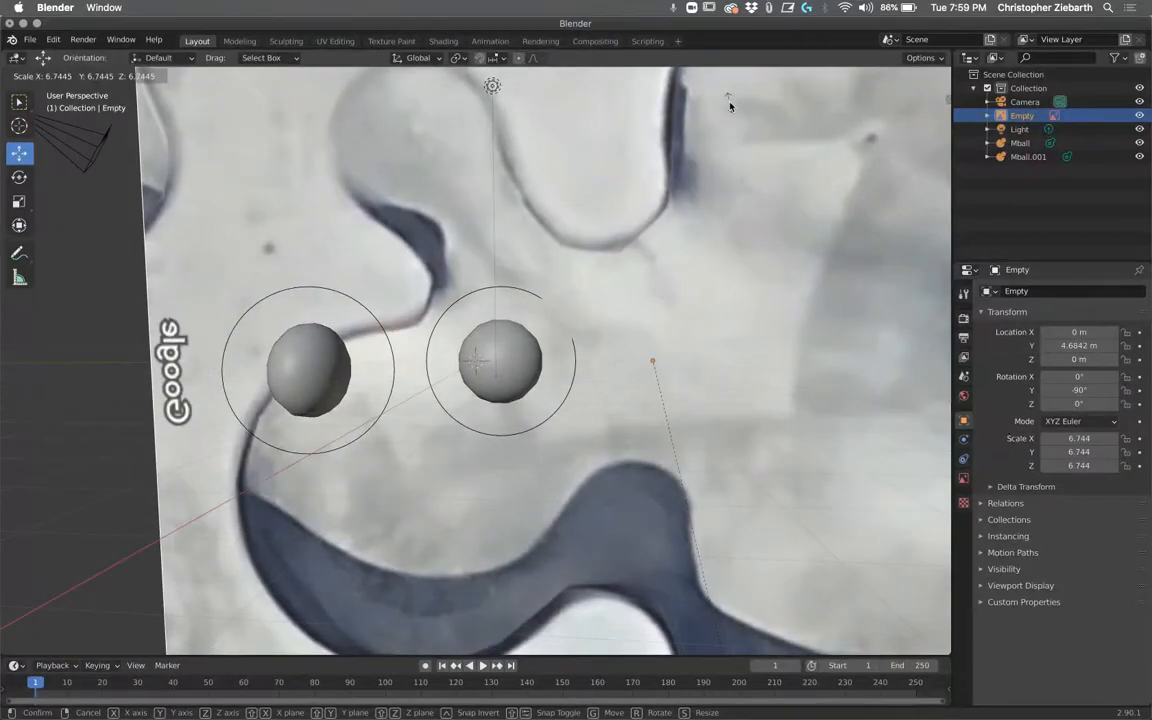
{"action": "key", "text": "Escape"}
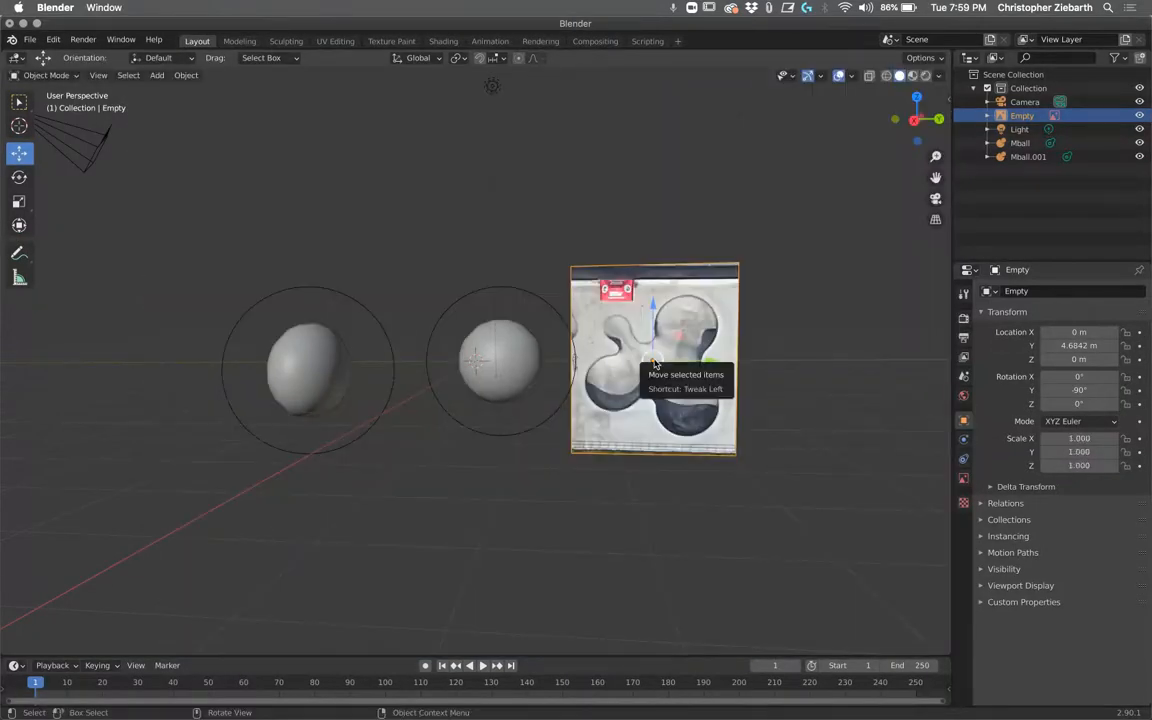
{"action": "key", "text": "s"}
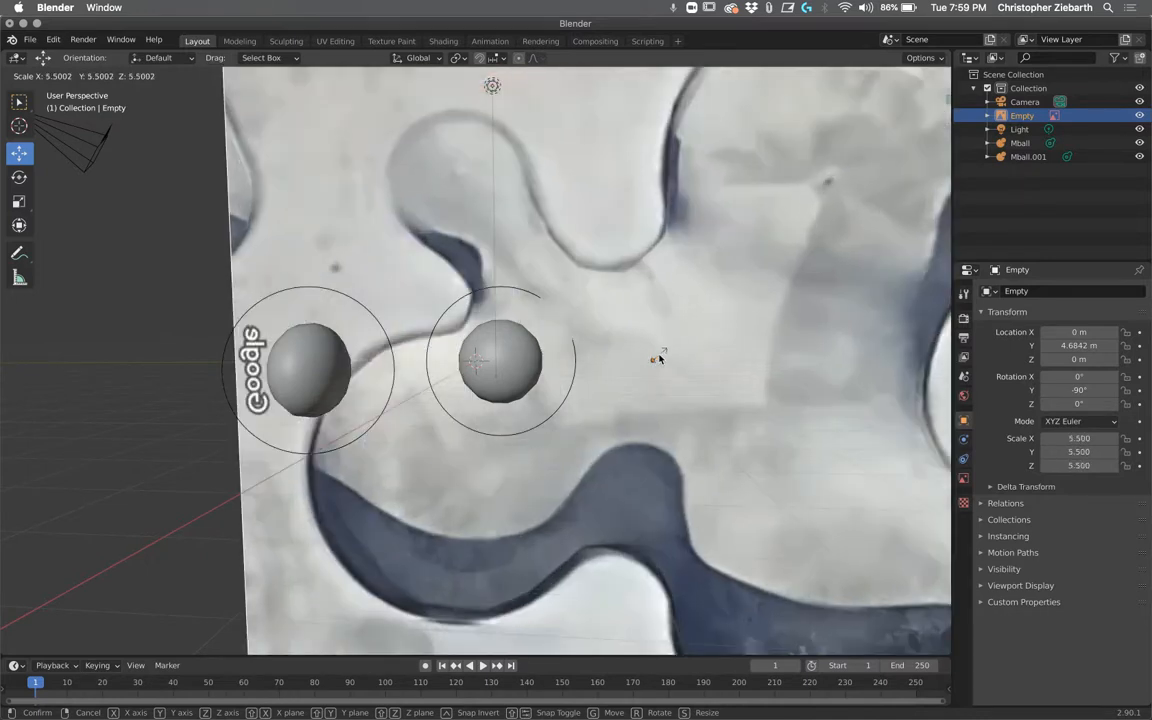
{"action": "left_click", "coordinate": [660, 358]}
{"action": "left_click", "coordinate": [65, 248]}
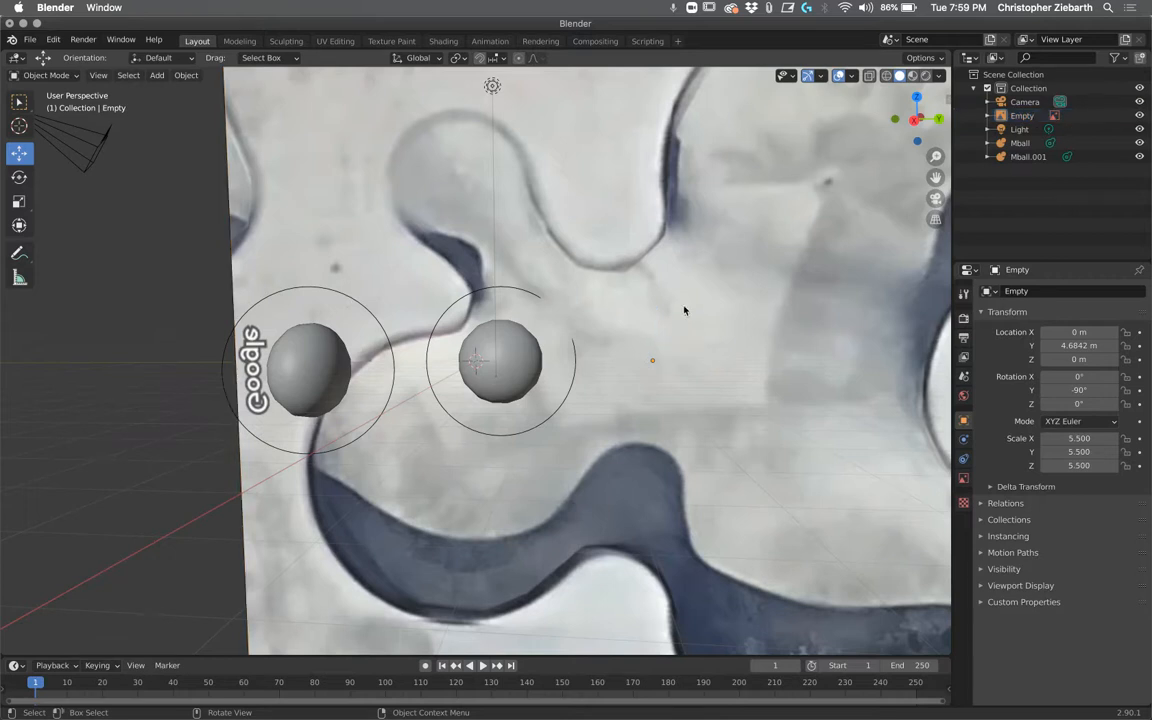
Step: Move the reference image back along the X axis to about -21.55 m, behind the metaballs, and deselect it
{"action": "middle_click_drag", "start_coordinate": [689, 309], "coordinate": [600, 390]}
{"action": "left_click", "coordinate": [607, 335]}
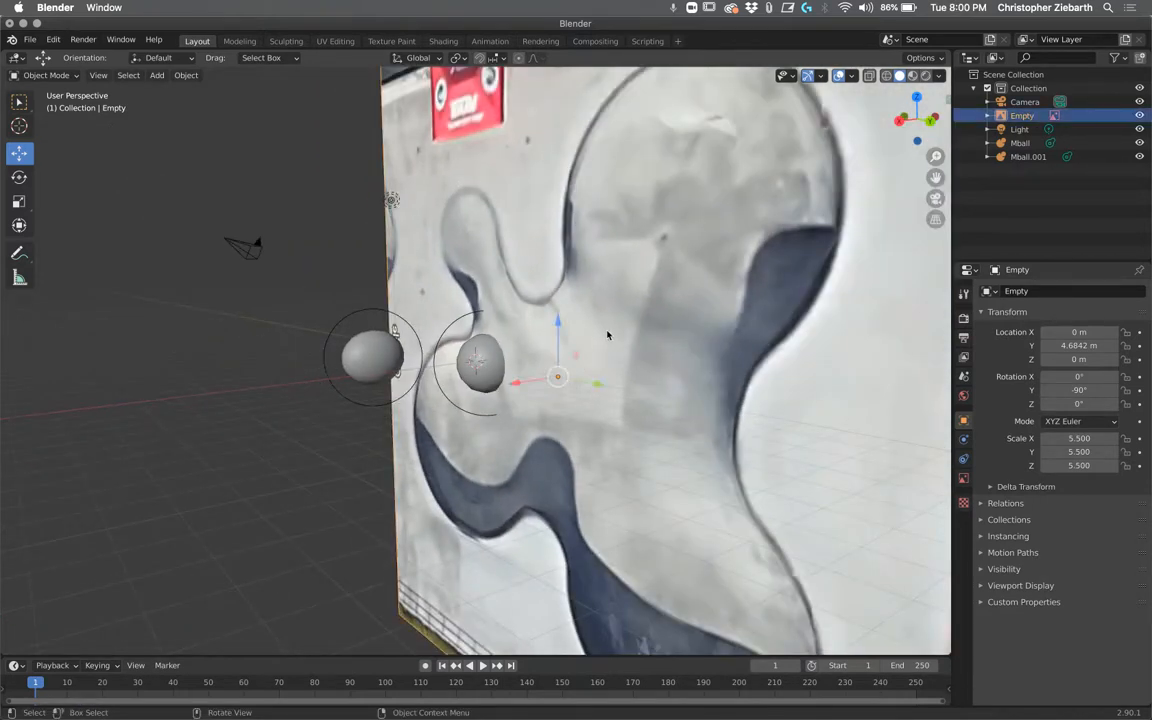
{"action": "left_click_drag", "start_coordinate": [557, 377], "coordinate": [834, 334]}
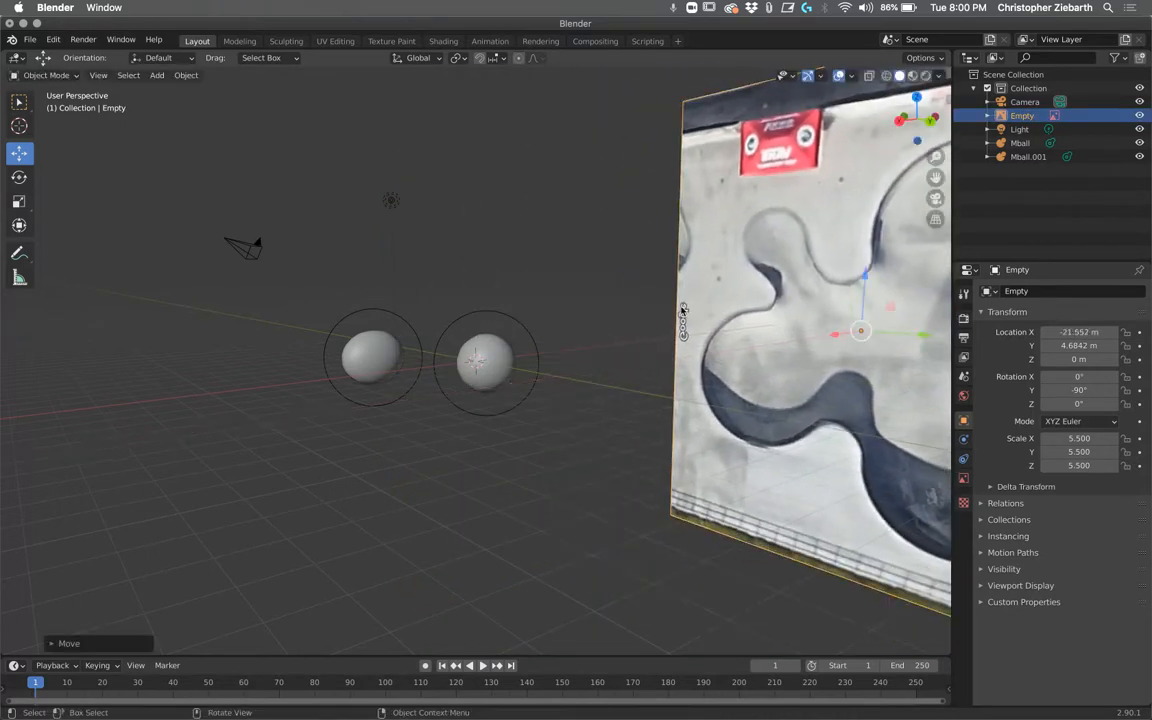
{"action": "left_click", "coordinate": [600, 310]}
{"action": "mouse_move", "coordinate": [594, 311]}
{"action": "middle_mouse_down"}
{"action": "mouse_move", "coordinate": [656, 309]}
{"action": "mouse_move", "coordinate": [590, 328]}
{"action": "middle_mouse_up"}
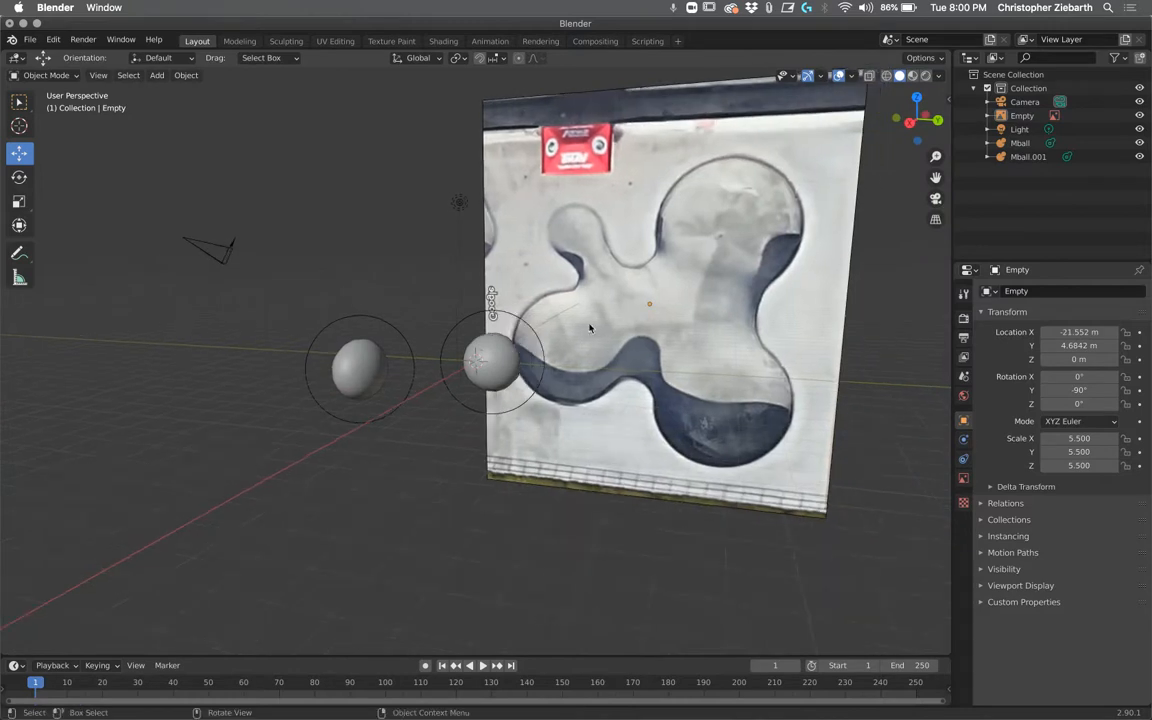
Step: Move the ball metaball over the pool's upper-right lobe, at about Y 6.85 m and Z 4.03 m
{"action": "left_click", "coordinate": [470, 370]}
{"action": "left_click_drag", "start_coordinate": [555, 364], "coordinate": [756, 360]}
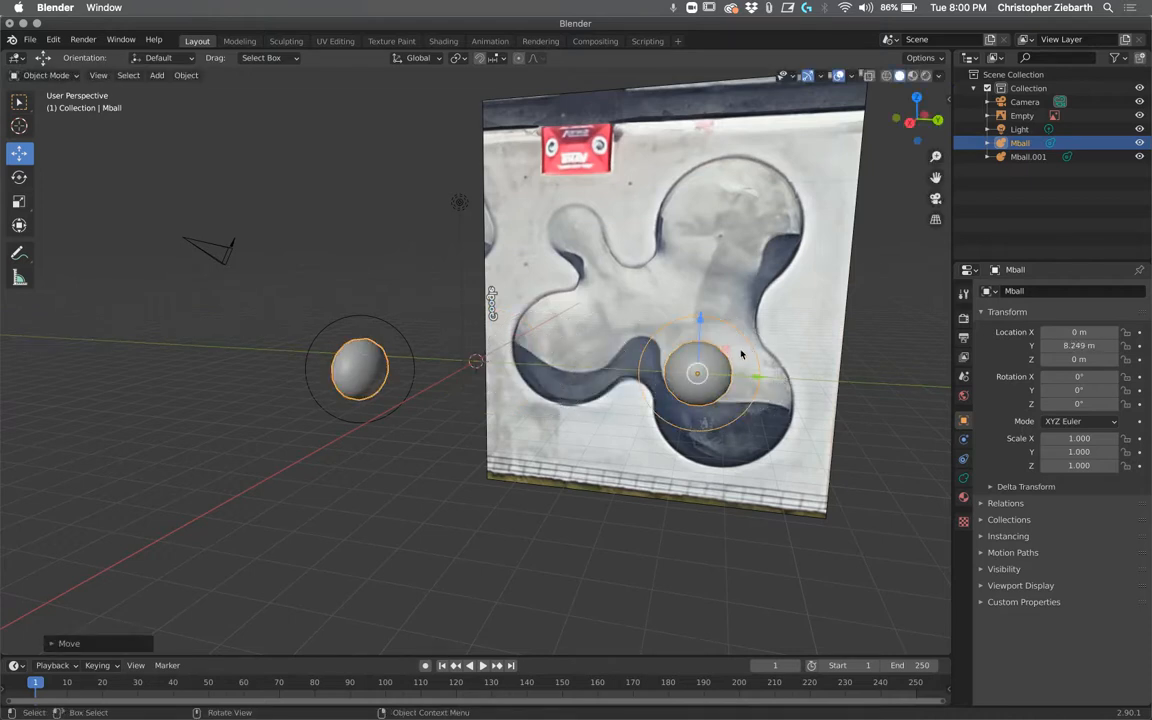
{"action": "middle_click_drag", "start_coordinate": [238, 432], "coordinate": [260, 422]}
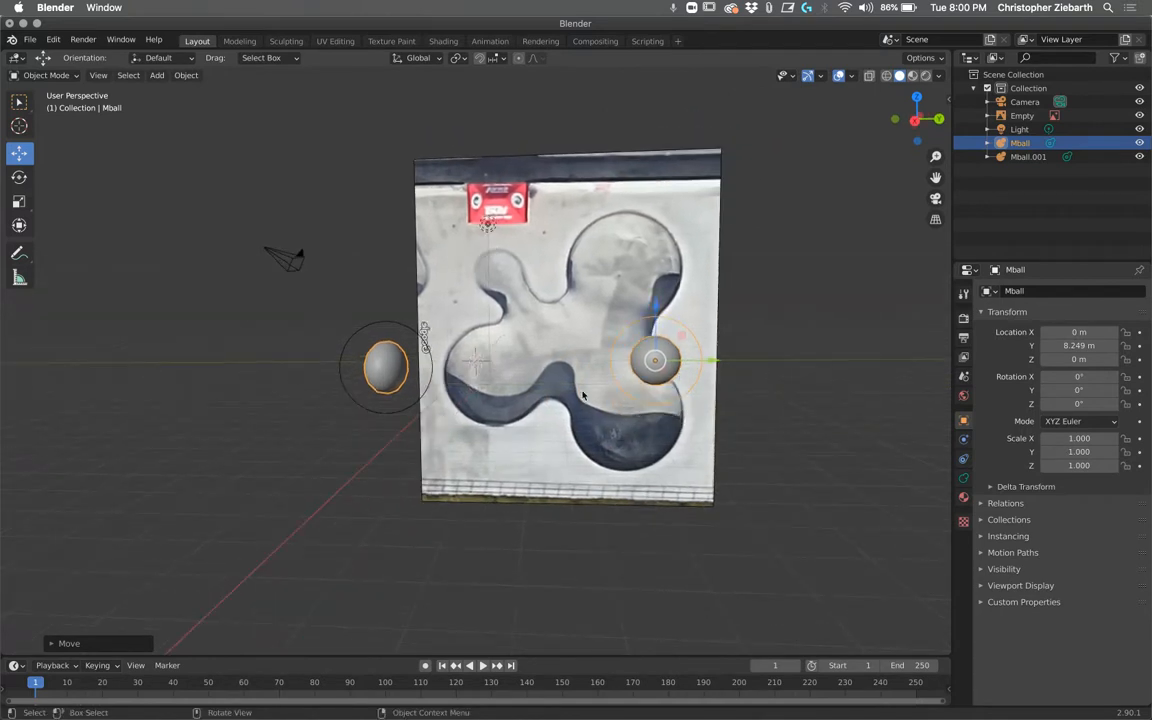
{"action": "left_click_drag", "start_coordinate": [645, 370], "coordinate": [615, 368]}
{"action": "left_click_drag", "start_coordinate": [622, 310], "coordinate": [622, 215]}
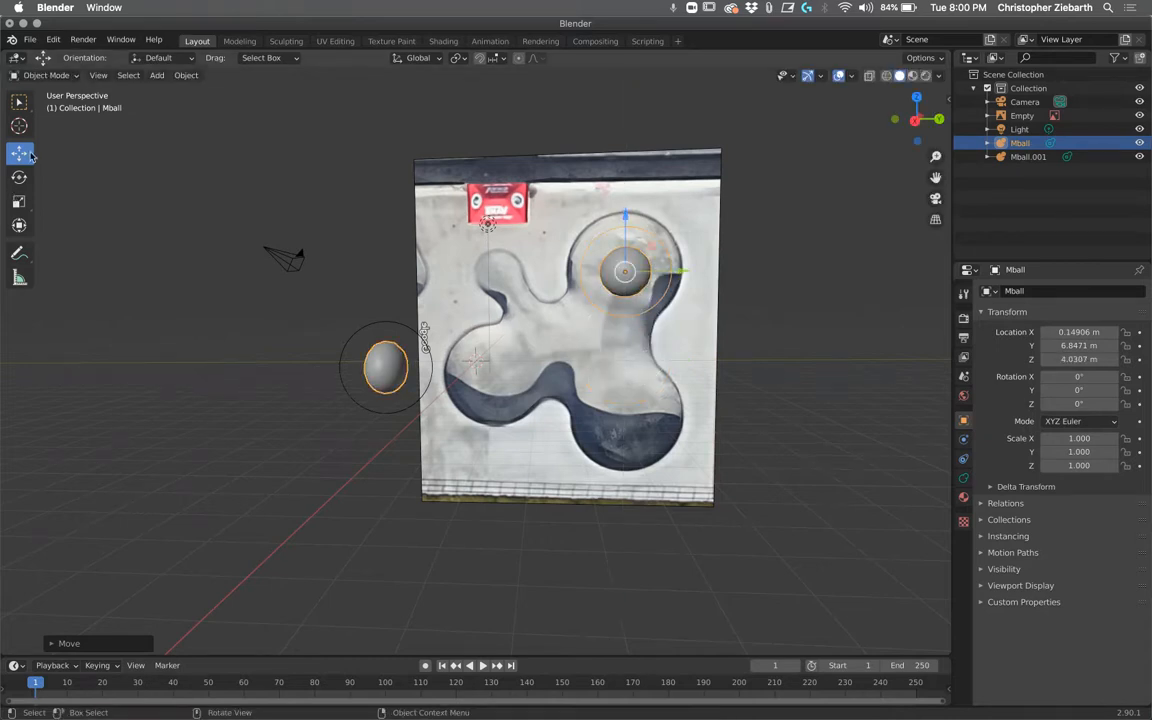
Step: Scale the ball metaball uniformly to about 2.46 to cover the pool's upper-right lobe
{"action": "left_click", "coordinate": [19, 201]}
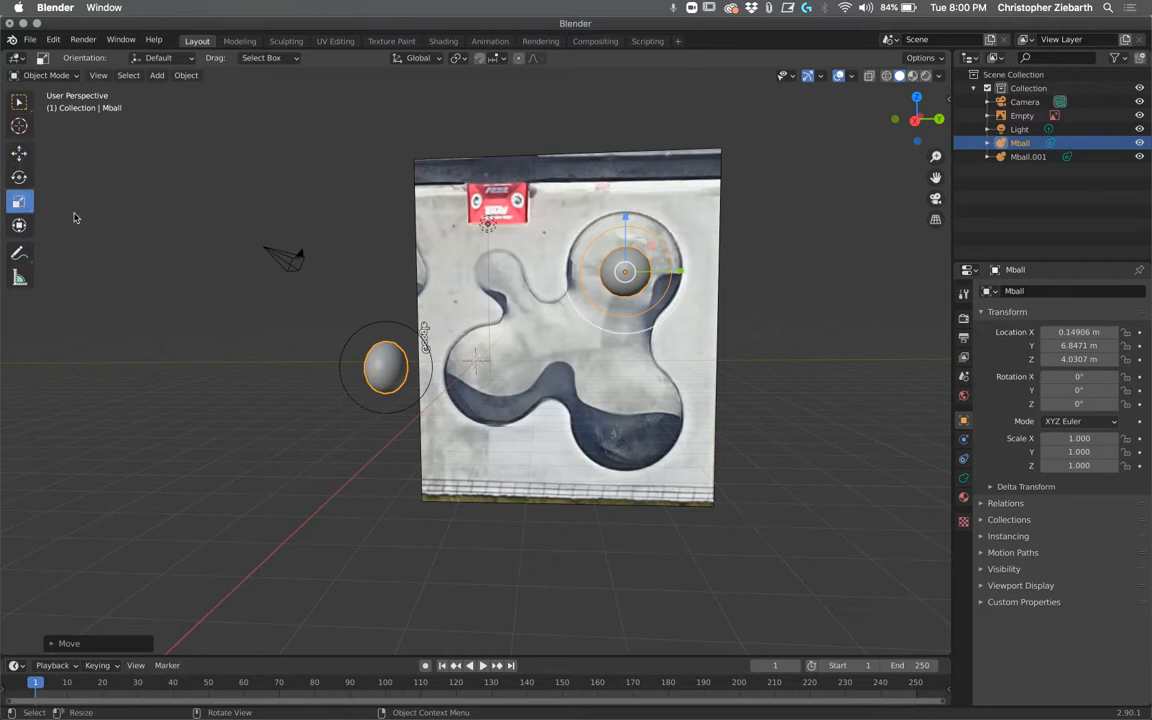
{"action": "left_click_drag", "start_coordinate": [677, 270], "coordinate": [697, 271]}
{"action": "key", "text": "Escape"}
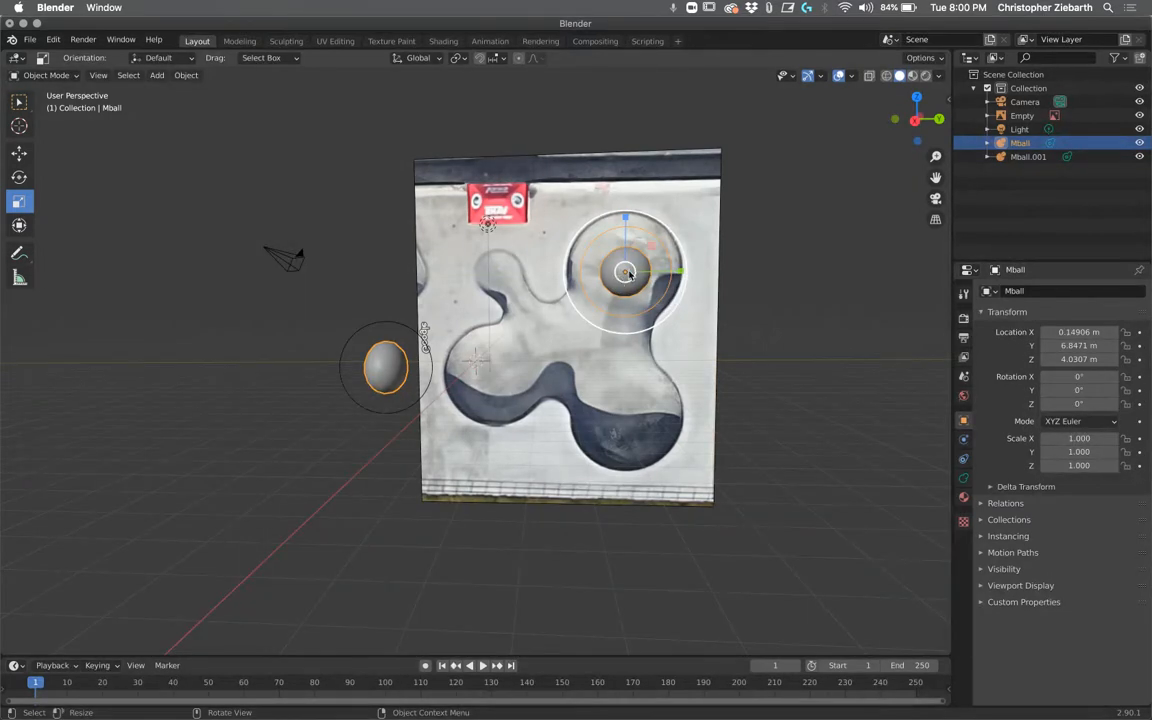
{"action": "left_click_drag", "start_coordinate": [624, 273], "coordinate": [625, 273]}
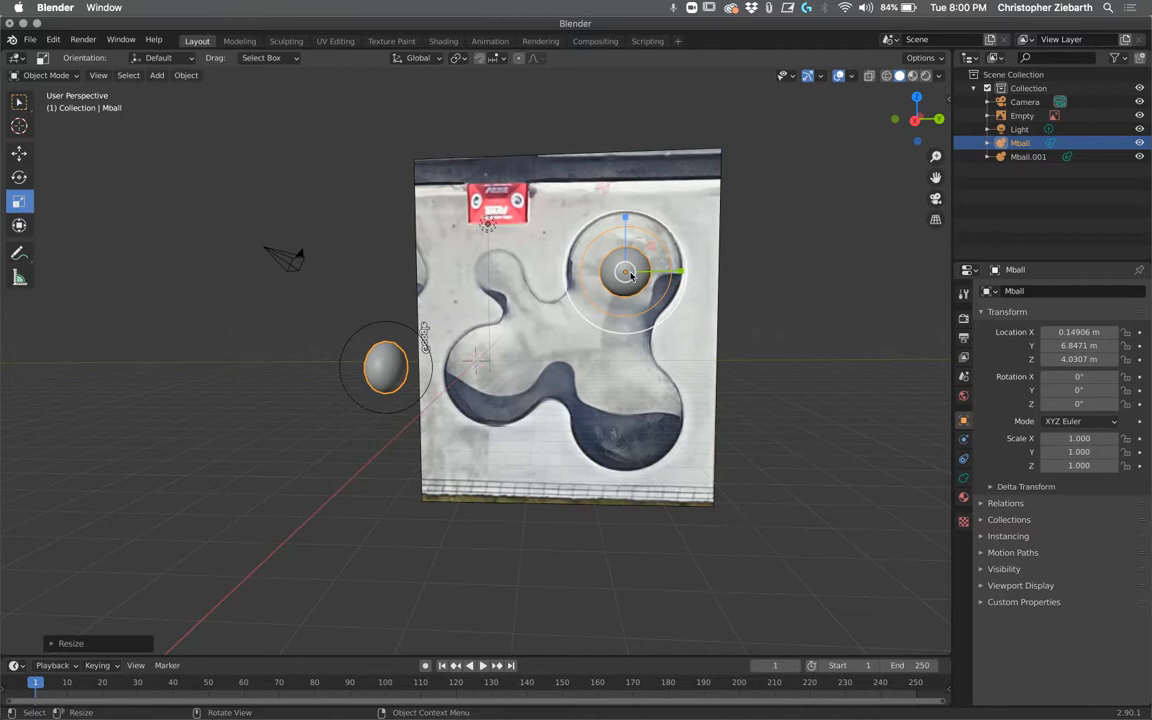
{"action": "left_click_drag", "start_coordinate": [625, 272], "coordinate": [629, 273]}
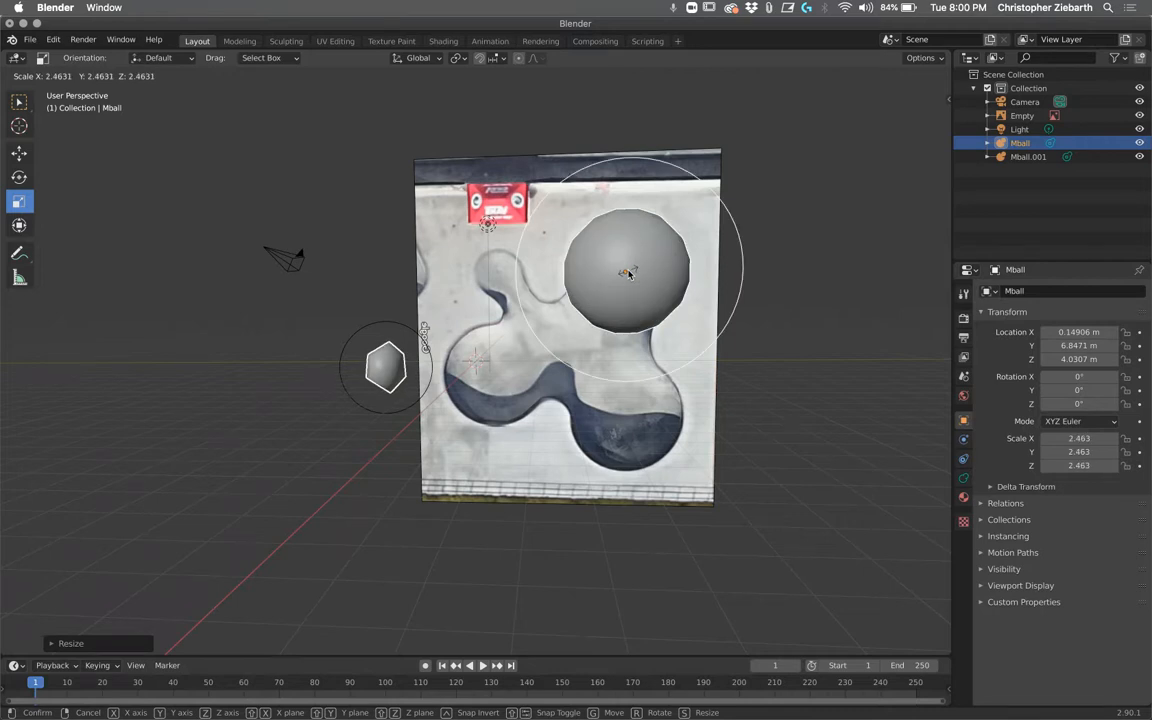
{"action": "left_click_drag", "start_coordinate": [628, 273], "coordinate": [628, 274]}
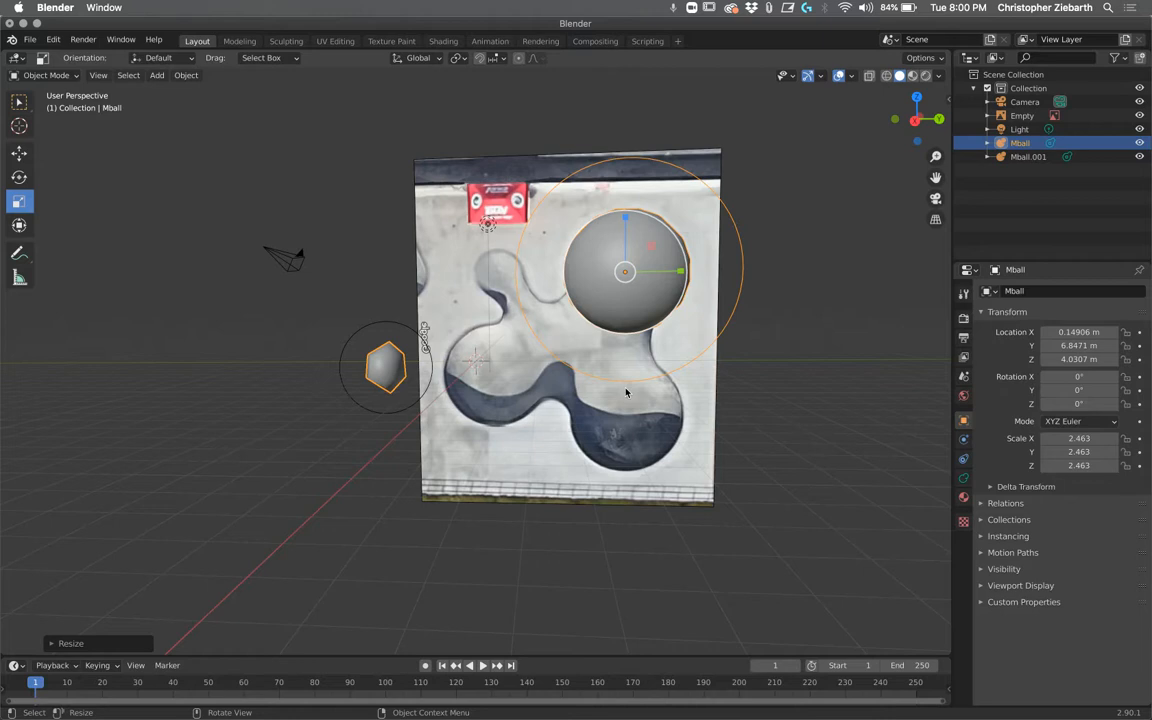
Step: Duplicate the enlarged ball in place and put a second copy over the pool's lower-right lobe, at about Y 7.41 m and Z -3.04 m
{"action": "left_click", "coordinate": [20, 155]}
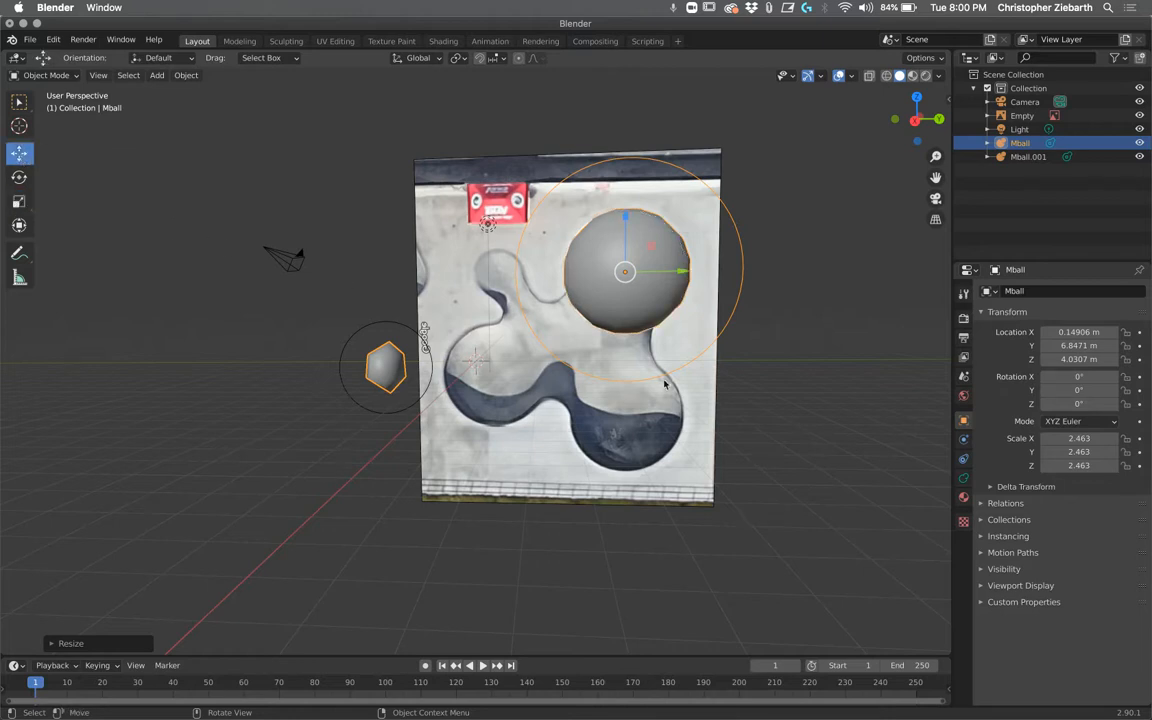
{"action": "key", "text": "shift+d"}
{"action": "right_click", "coordinate": [624, 272]}
{"action": "key", "text": "shift+d"}
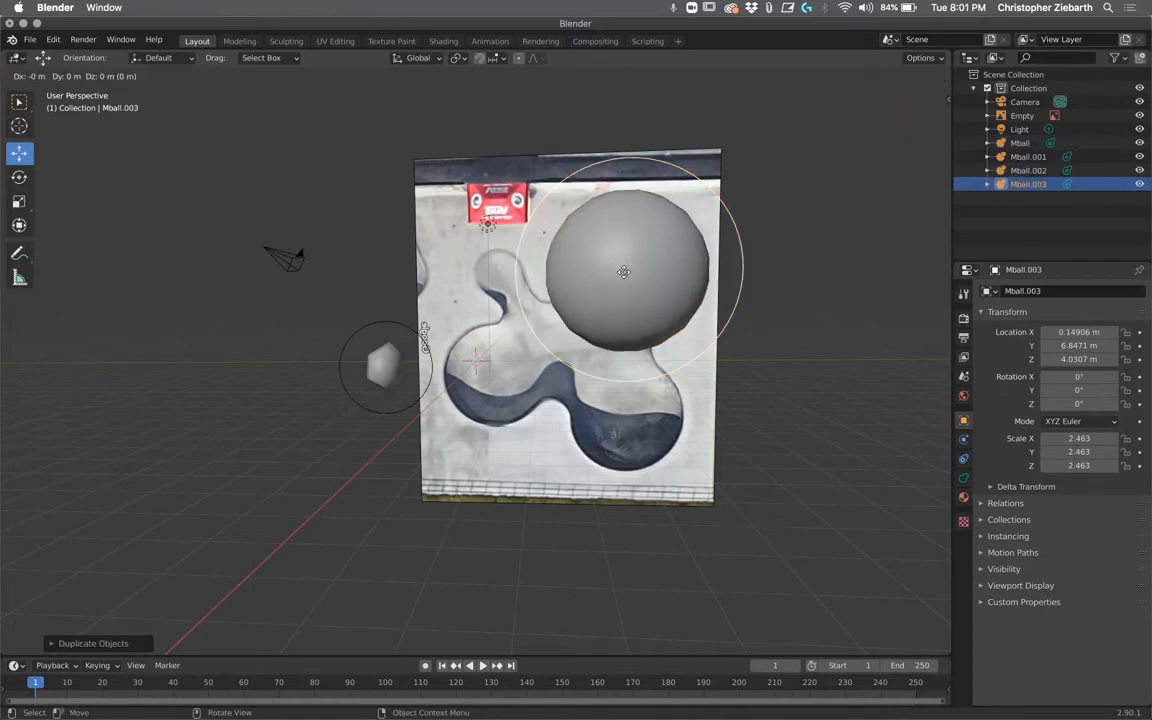
{"action": "key", "text": "y"}
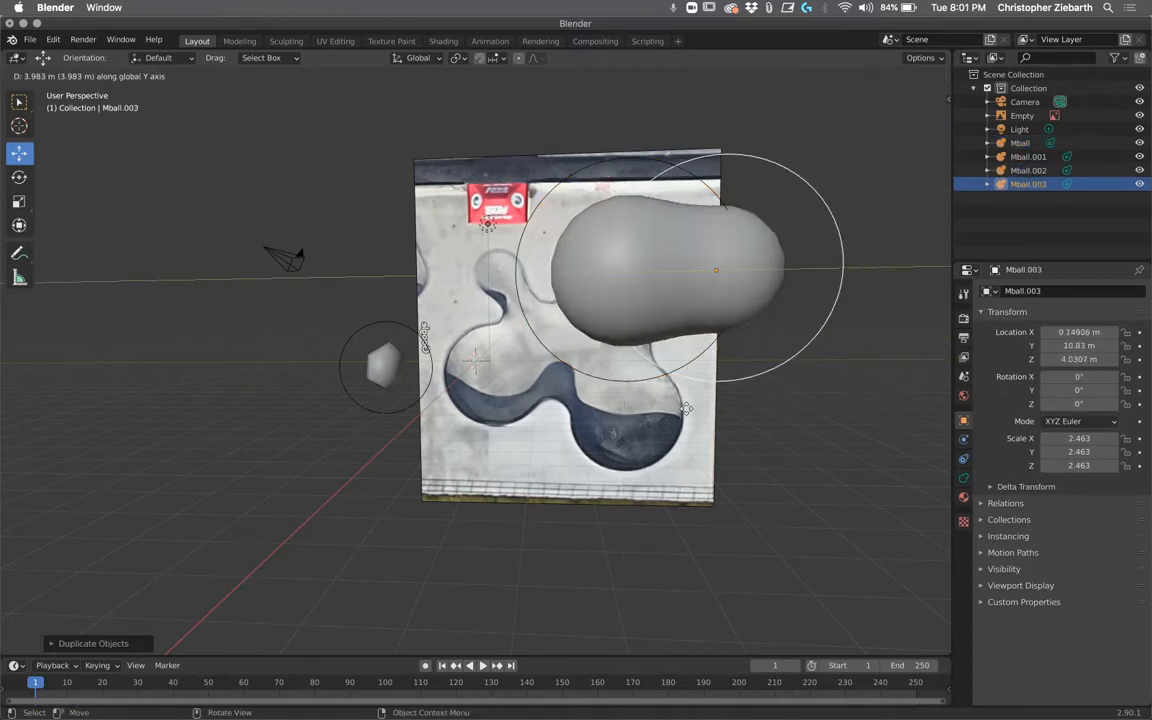
{"action": "left_click", "coordinate": [640, 368]}
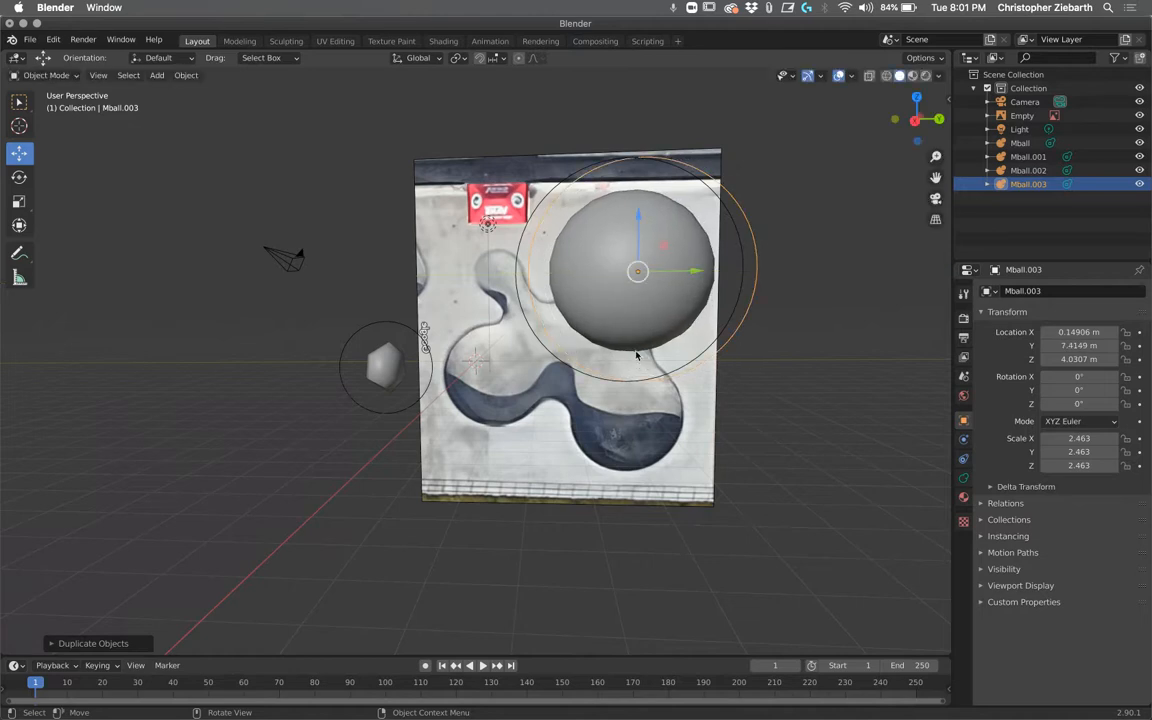
{"action": "left_click_drag", "start_coordinate": [636, 217], "coordinate": [626, 353]}
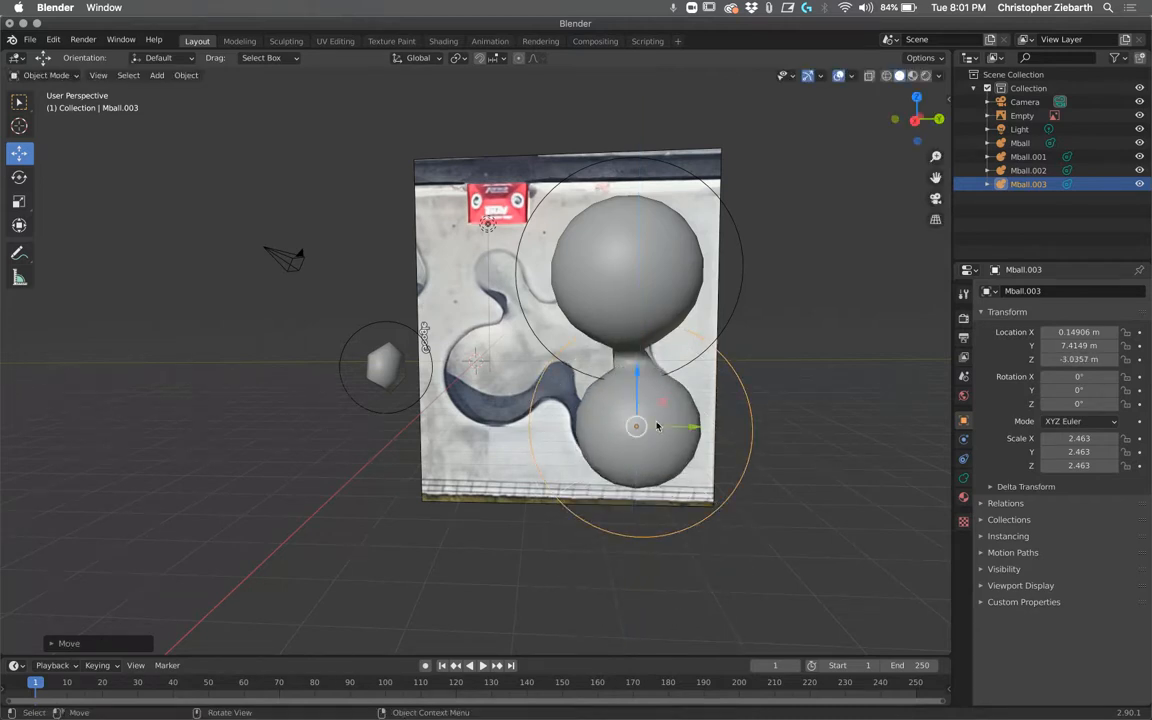
Step: Scale the lower-right ball to about 3.62 on X, 3.51 on Y and 3.34 on Z
{"action": "left_click", "coordinate": [20, 202]}
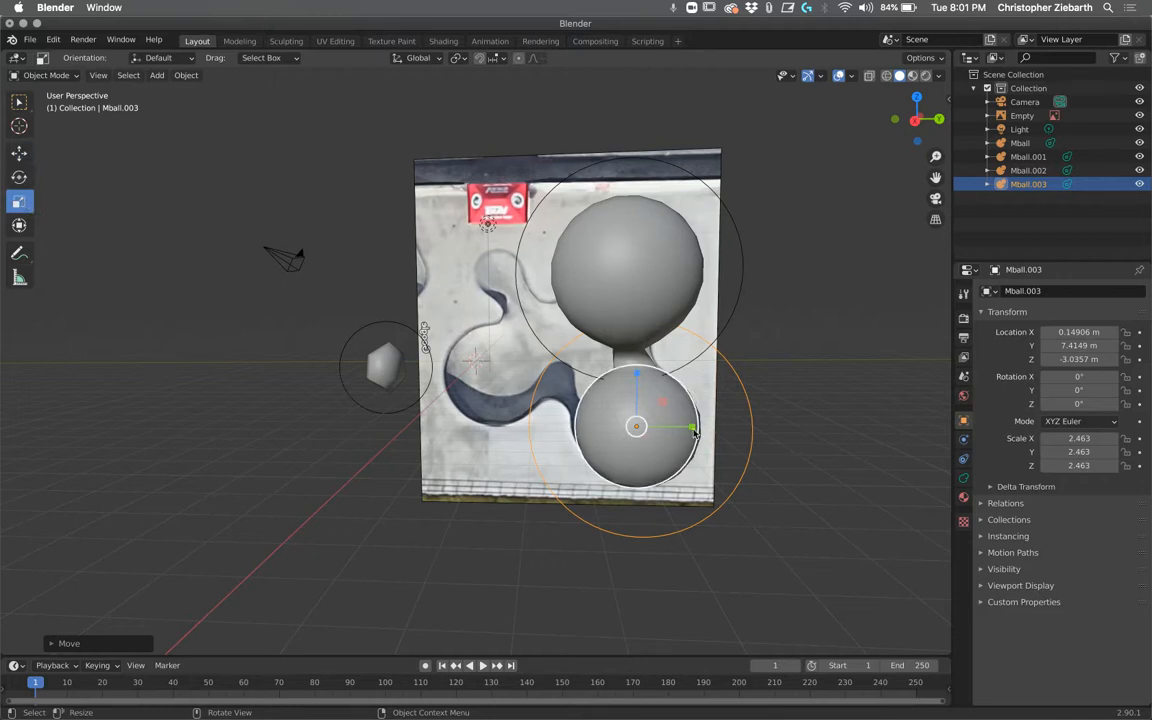
{"action": "left_click_drag", "start_coordinate": [694, 430], "coordinate": [727, 427]}
{"action": "left_click_drag", "start_coordinate": [639, 378], "coordinate": [641, 357]}
{"action": "middle_click_drag", "start_coordinate": [793, 330], "coordinate": [617, 432]}
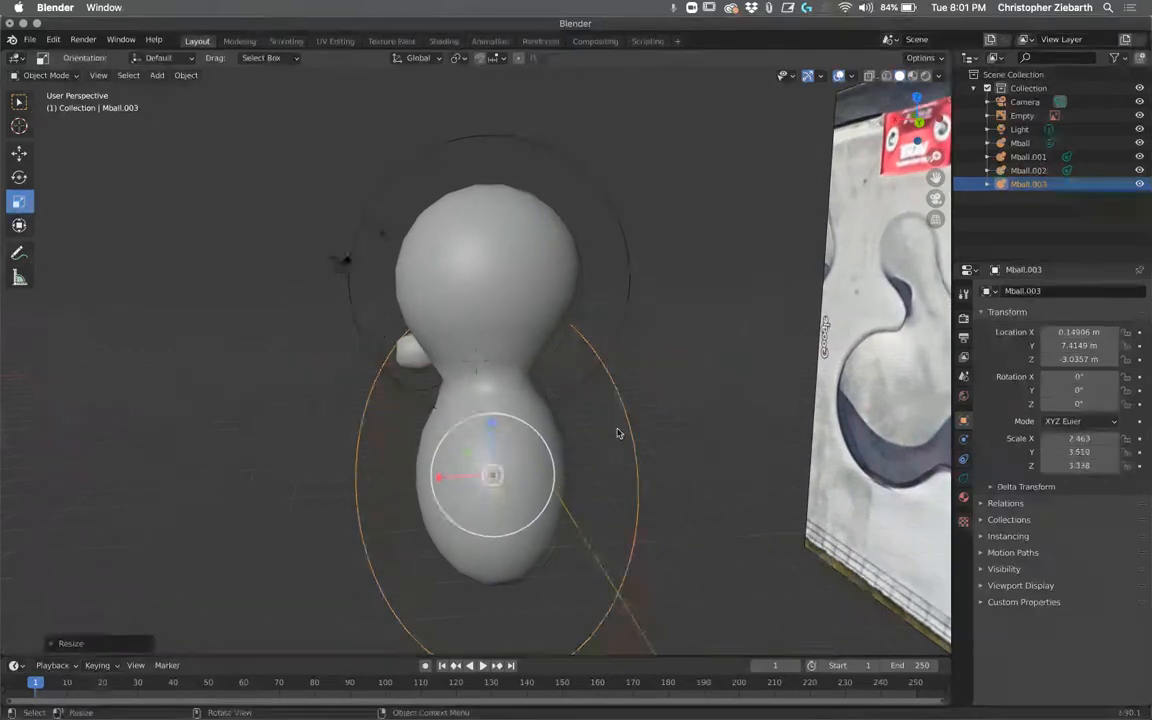
{"action": "mouse_move", "coordinate": [438, 479]}
{"action": "left_mouse_down"}
{"action": "mouse_move", "coordinate": [407, 484]}
{"action": "mouse_move", "coordinate": [424, 481]}
{"action": "left_mouse_up"}
{"action": "middle_click_drag", "start_coordinate": [738, 316], "coordinate": [873, 314]}
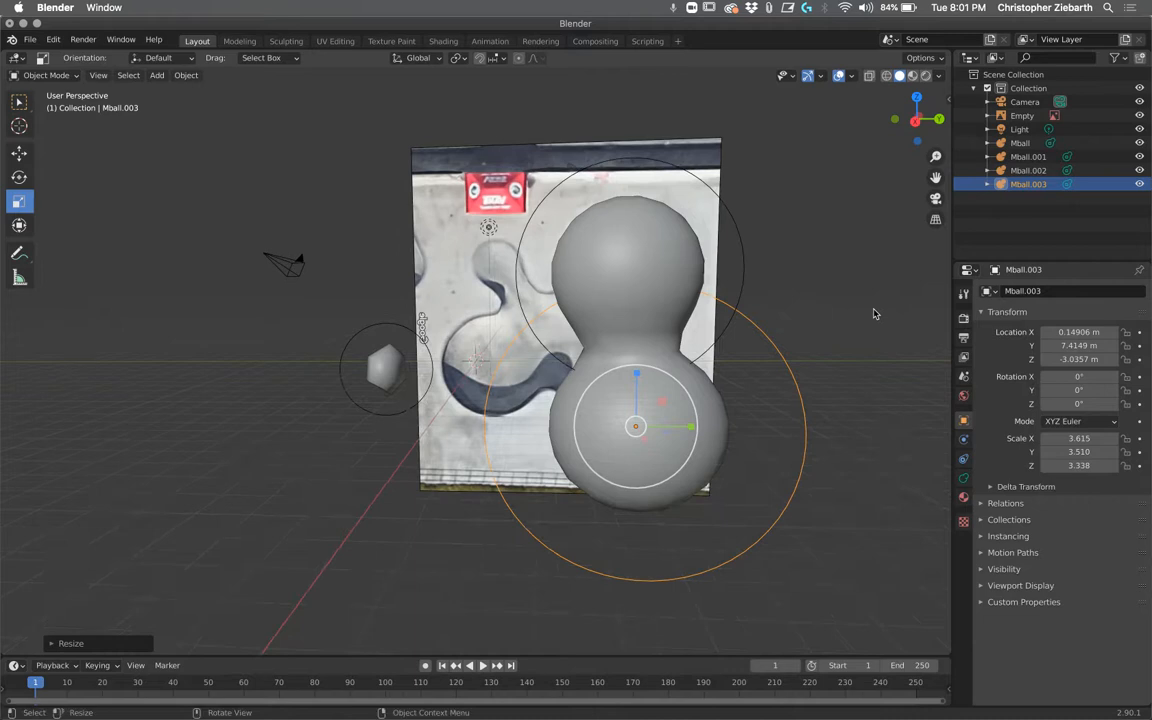
Step: Duplicate the upper ball and place the copy over the pool's left lobe, at about X 1.31 m, Y 1.14 m, Z -0.28 m
{"action": "left_click", "coordinate": [24, 155]}
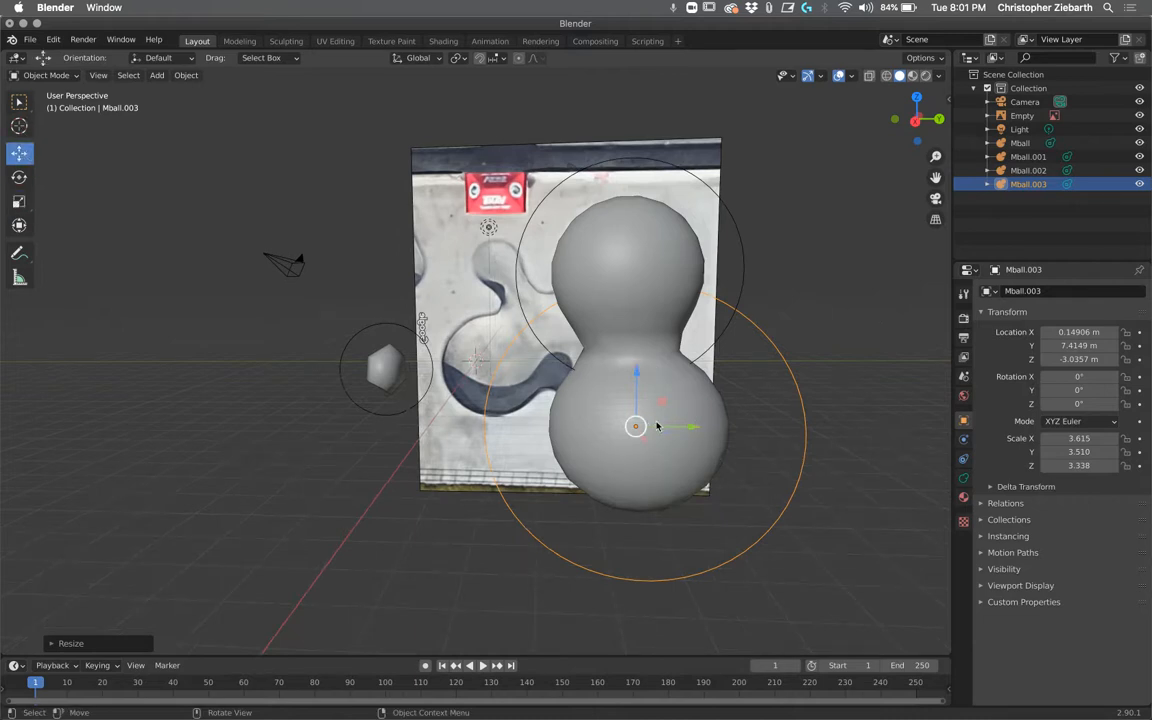
{"action": "left_click", "coordinate": [693, 413]}
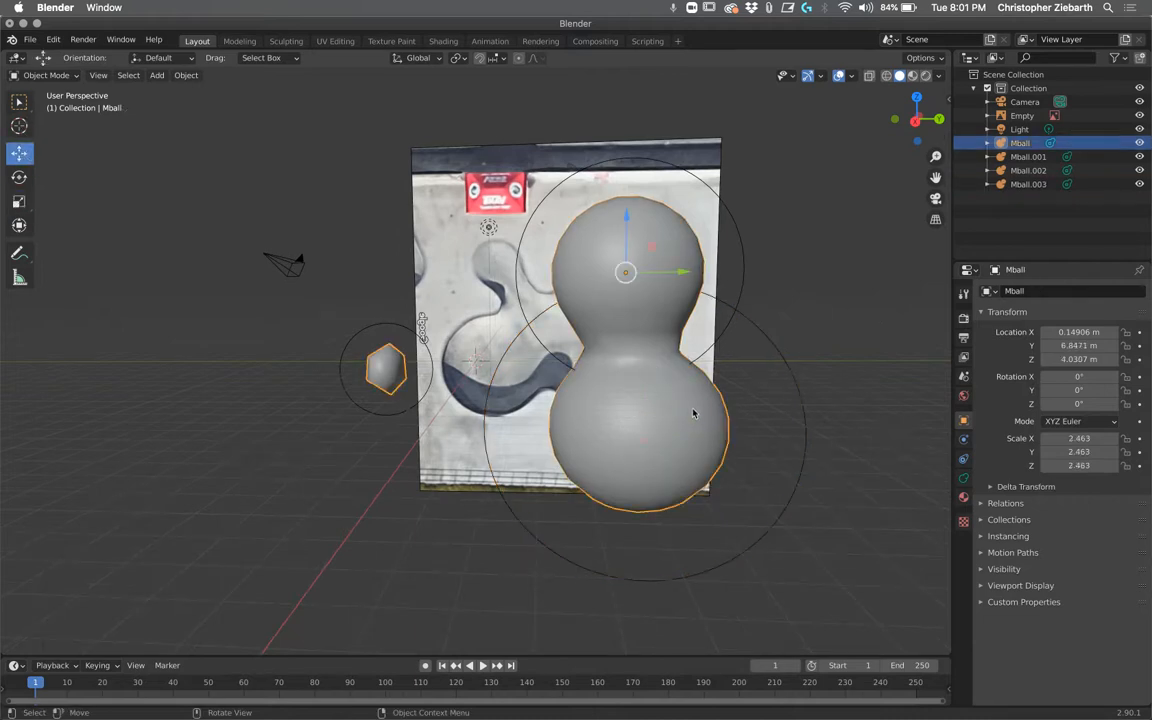
{"action": "left_click", "coordinate": [630, 442]}
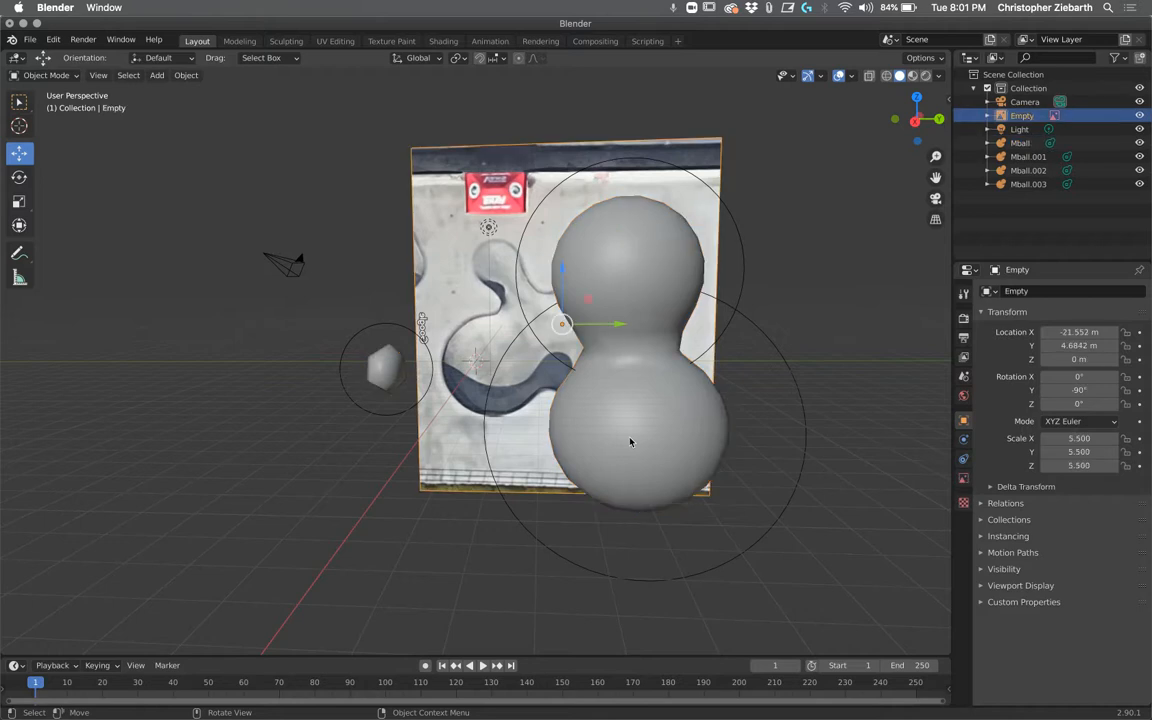
{"action": "left_click", "coordinate": [723, 438]}
{"action": "key", "text": "shift"}
{"action": "key", "text": "shift+d"}
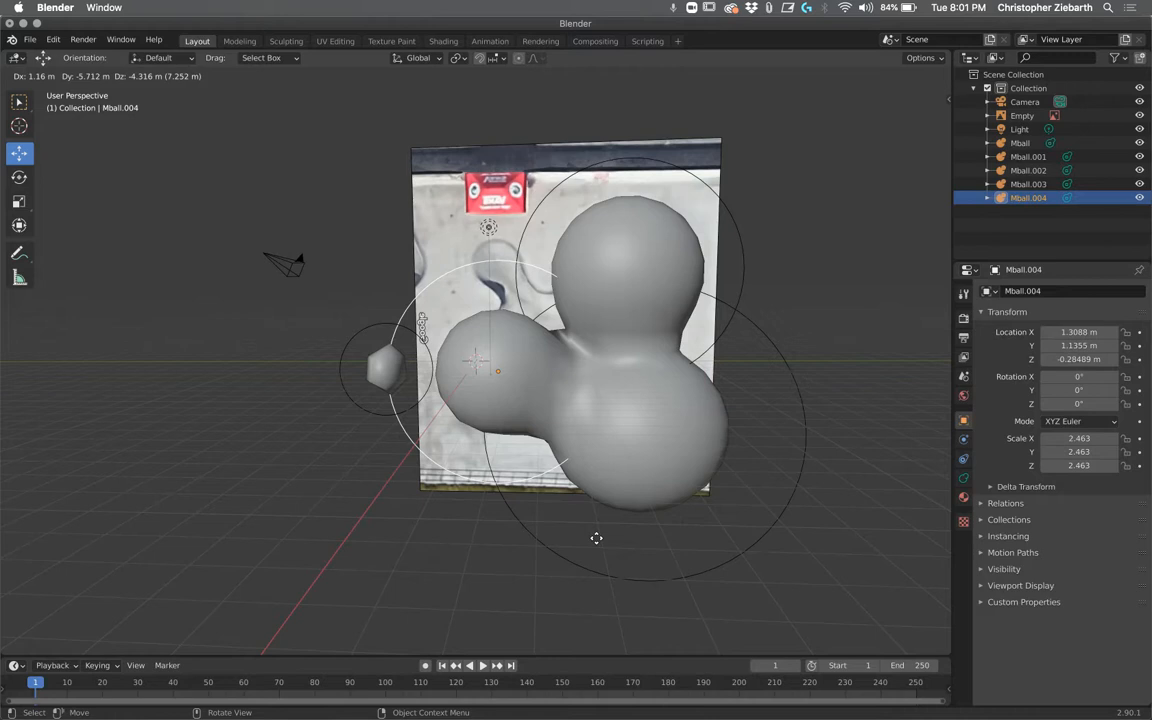
{"action": "left_click", "coordinate": [596, 538]}
{"action": "middle_click_drag", "start_coordinate": [597, 535], "coordinate": [360, 516]}
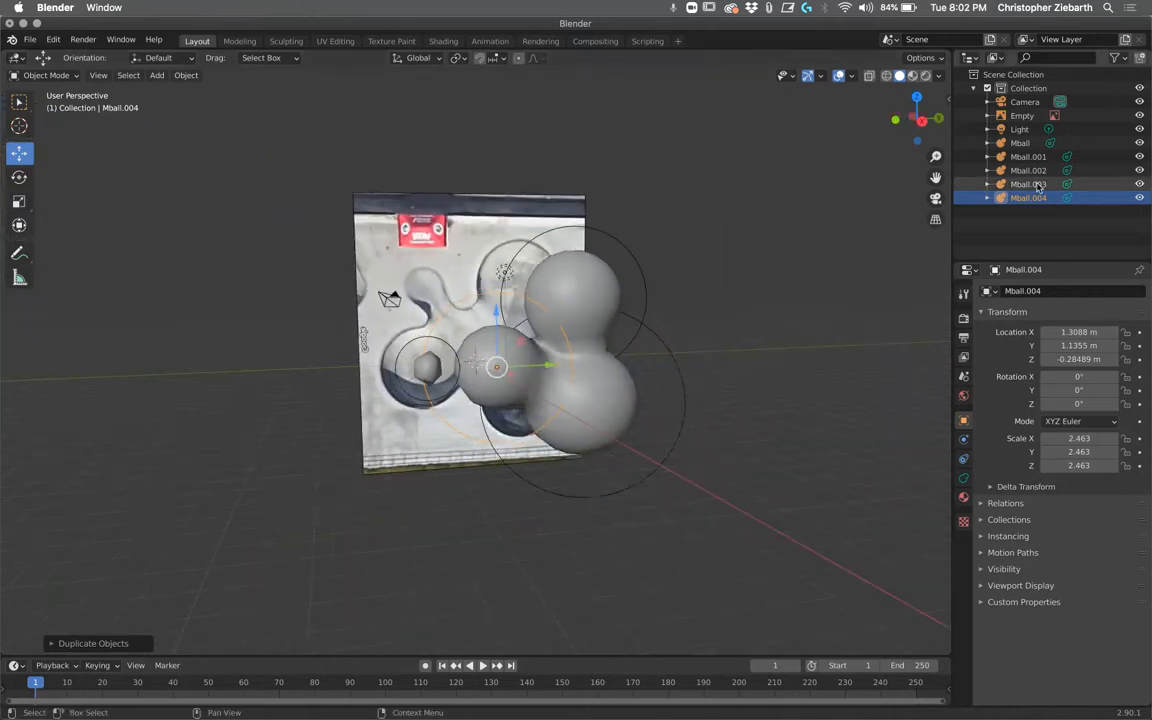
Step: Try to delete the small ellipsoid metaball by selecting it in the viewport, and undo the deletion
{"action": "left_click", "coordinate": [427, 369]}
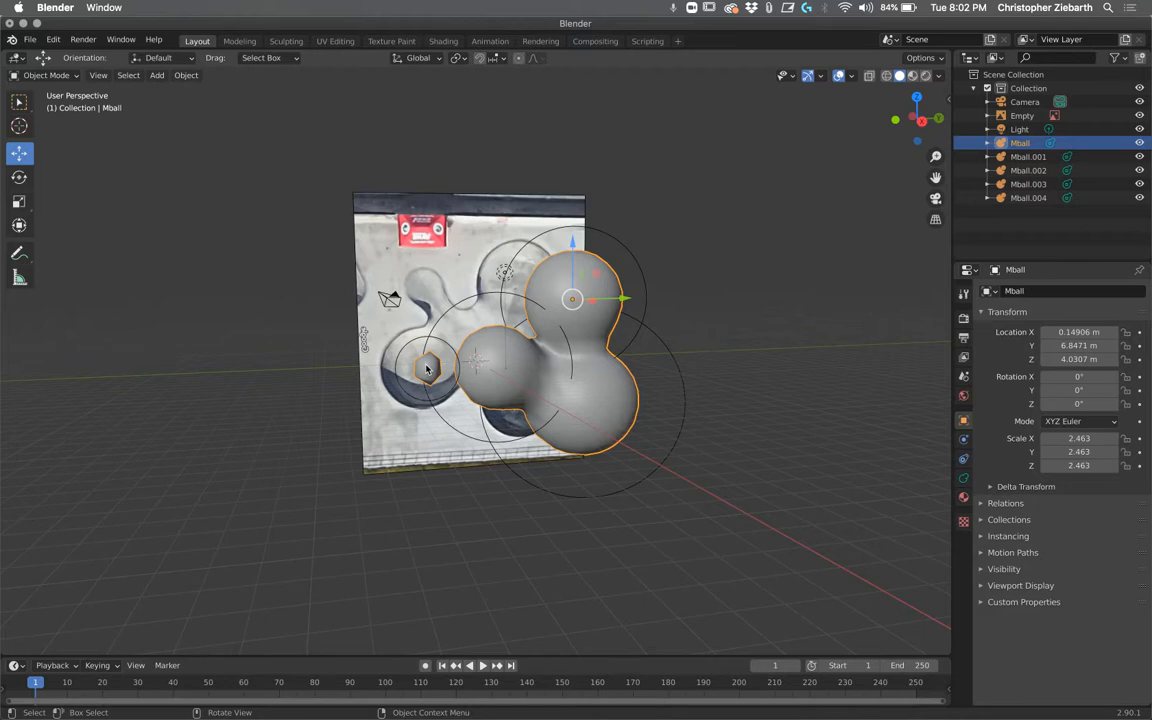
{"action": "right_click", "coordinate": [427, 369]}
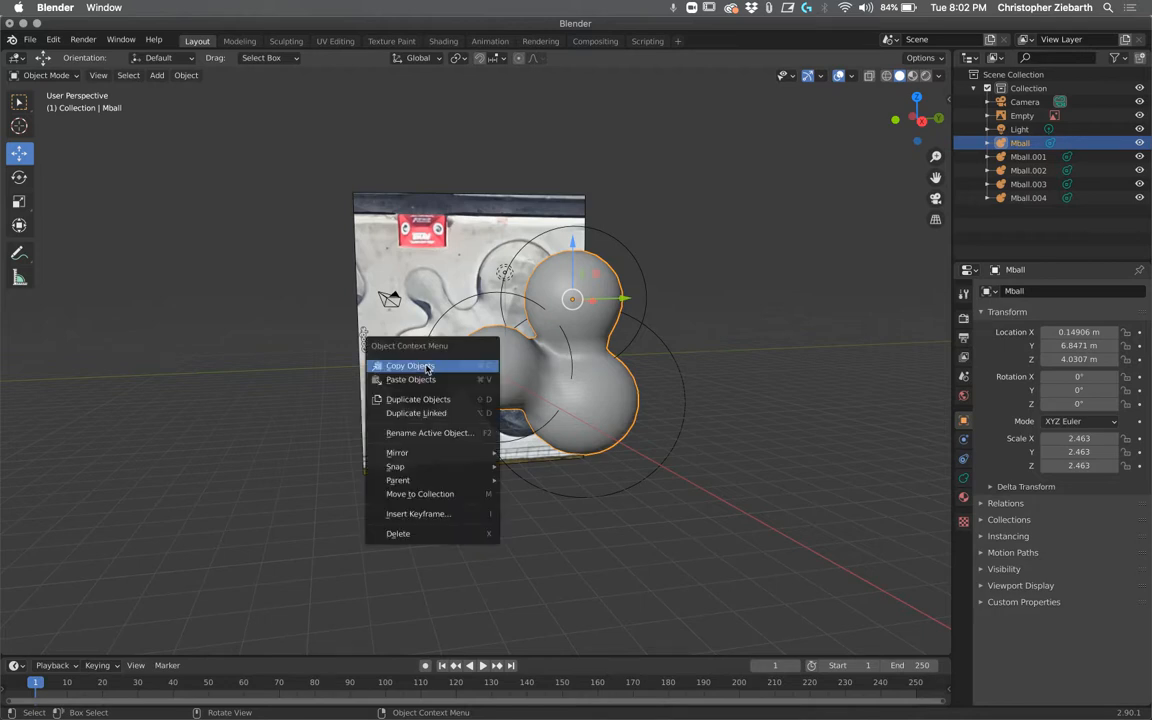
{"action": "left_click", "coordinate": [427, 369]}
{"action": "left_click", "coordinate": [530, 504]}
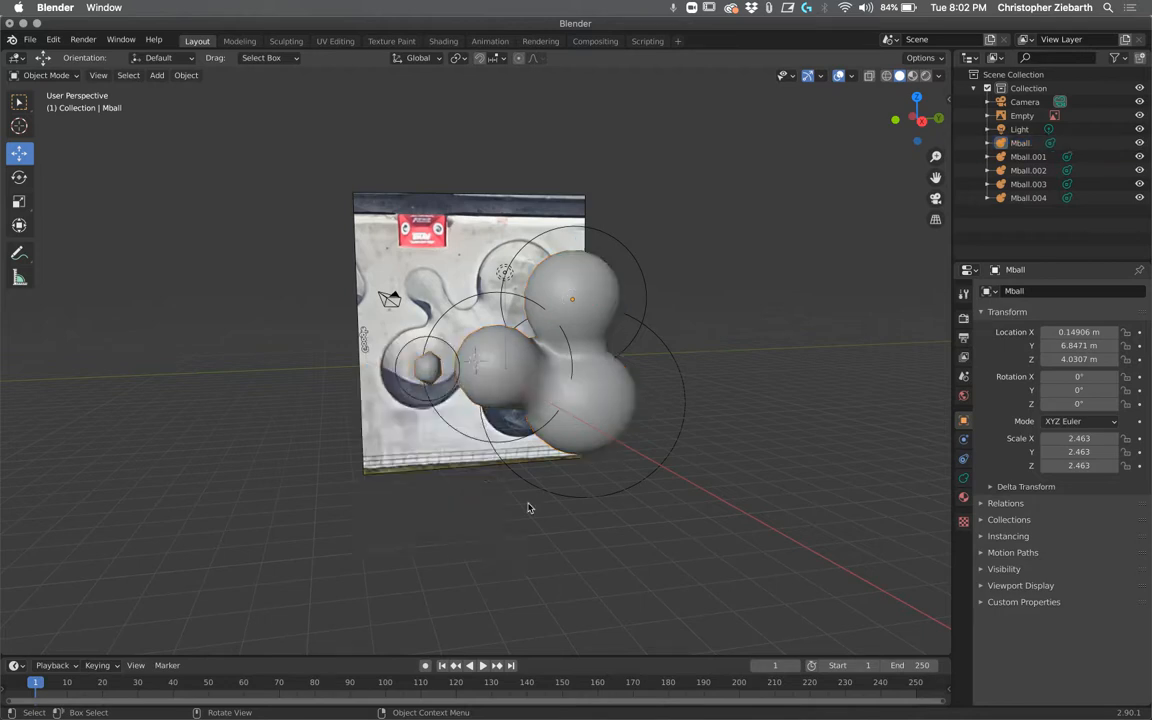
{"action": "middle_click_drag", "start_coordinate": [431, 373], "coordinate": [579, 365]}
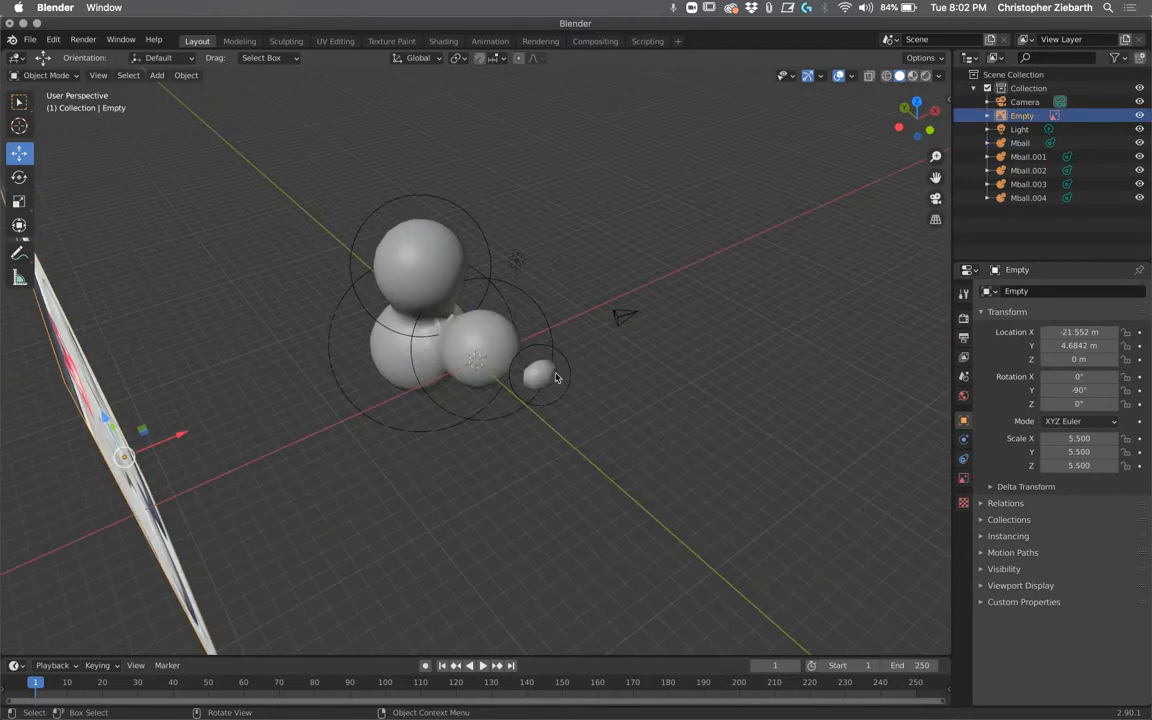
{"action": "left_click", "coordinate": [551, 376]}
{"action": "key", "text": "x"}
{"action": "left_click", "coordinate": [551, 375]}
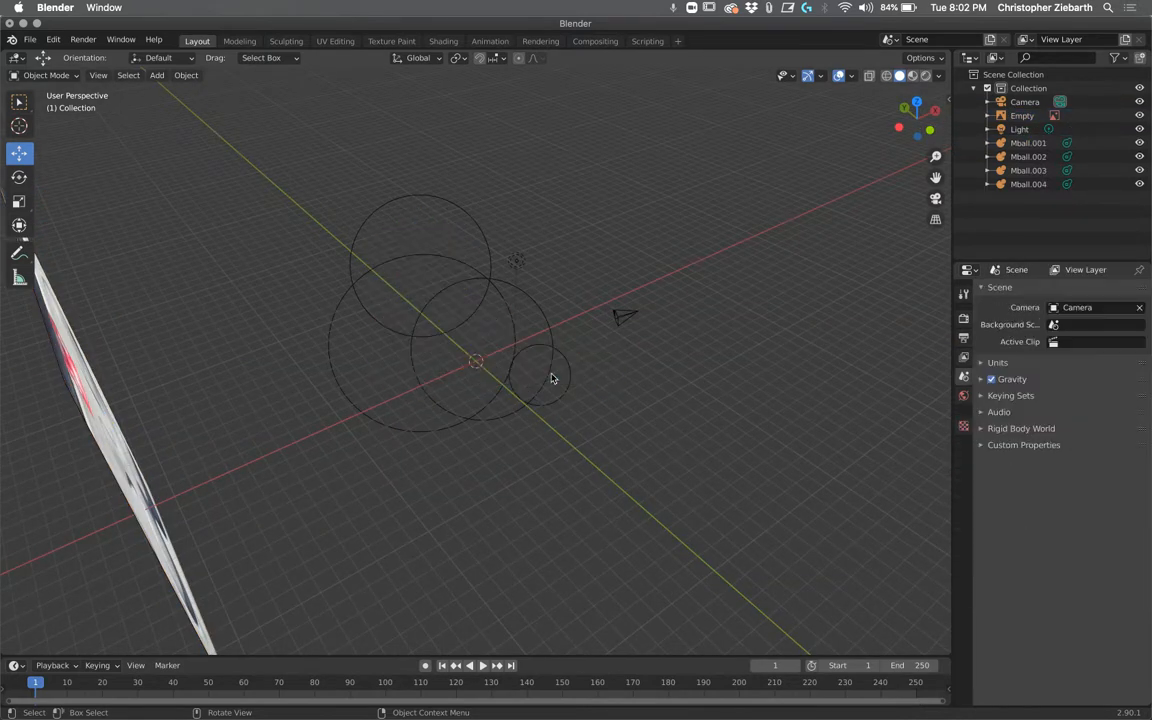
{"action": "key", "text": "ctrl+z"}
Step: Delete the small ellipsoid metaball, Mball.001, from the scene
{"action": "left_click", "coordinate": [1050, 210]}
{"action": "left_click", "coordinate": [1029, 147]}
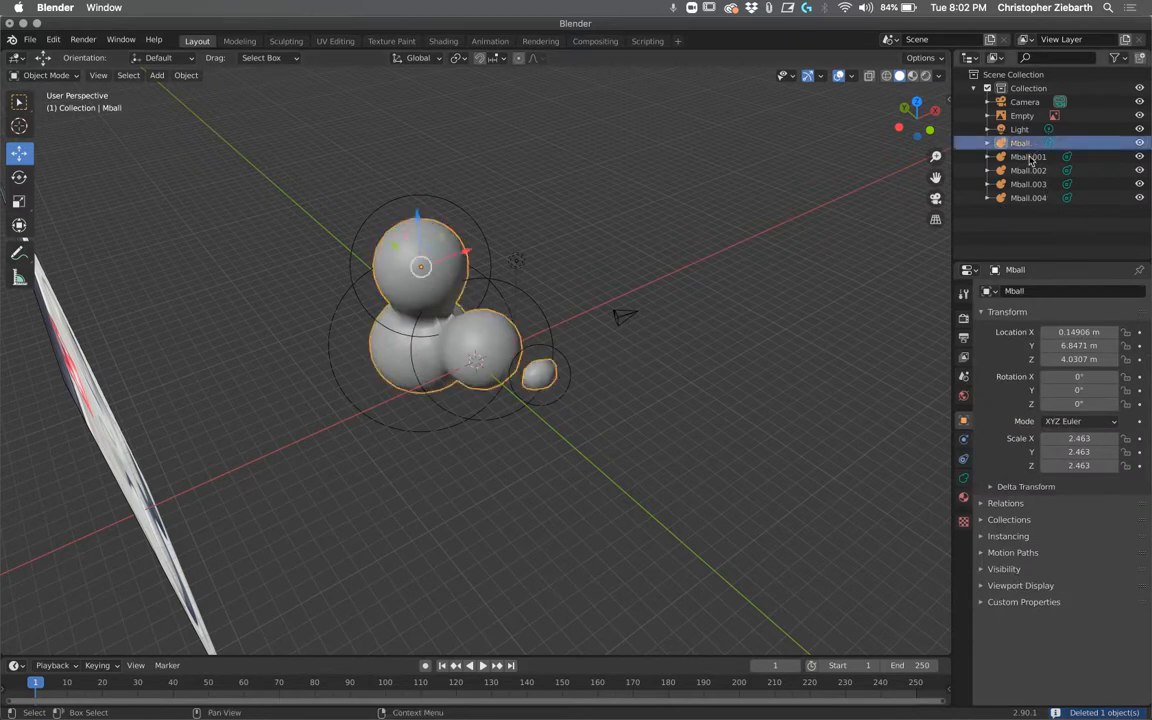
{"action": "left_click", "coordinate": [1029, 157]}
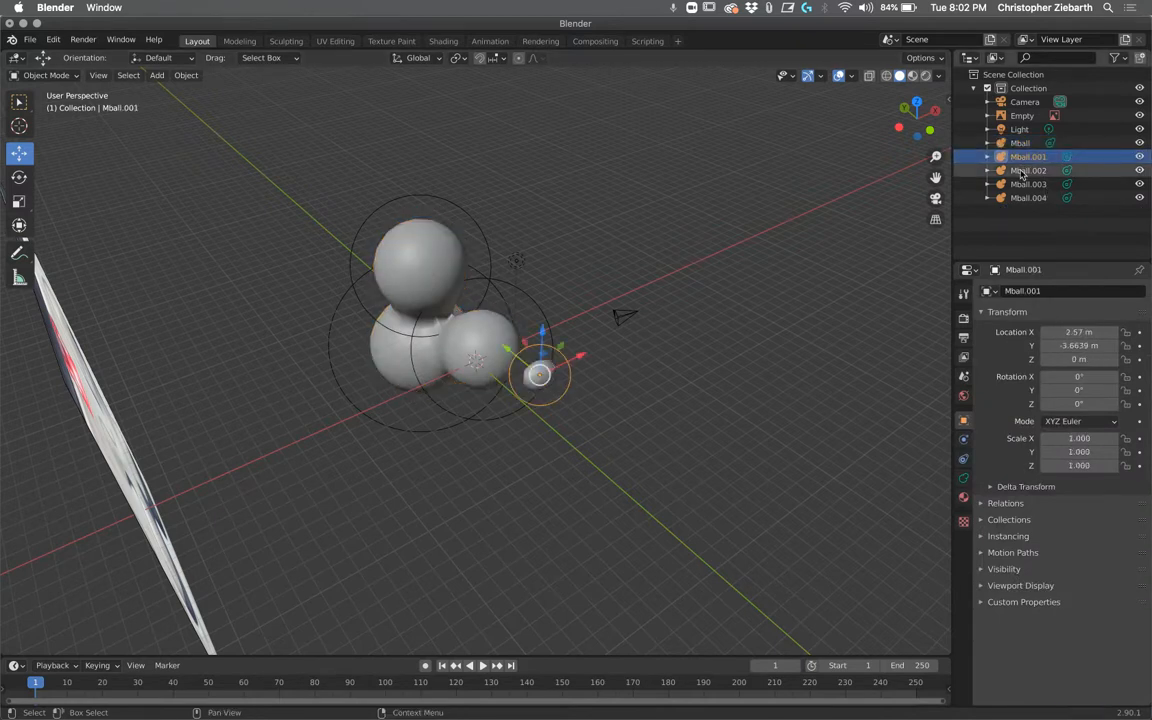
{"action": "key", "text": "x"}
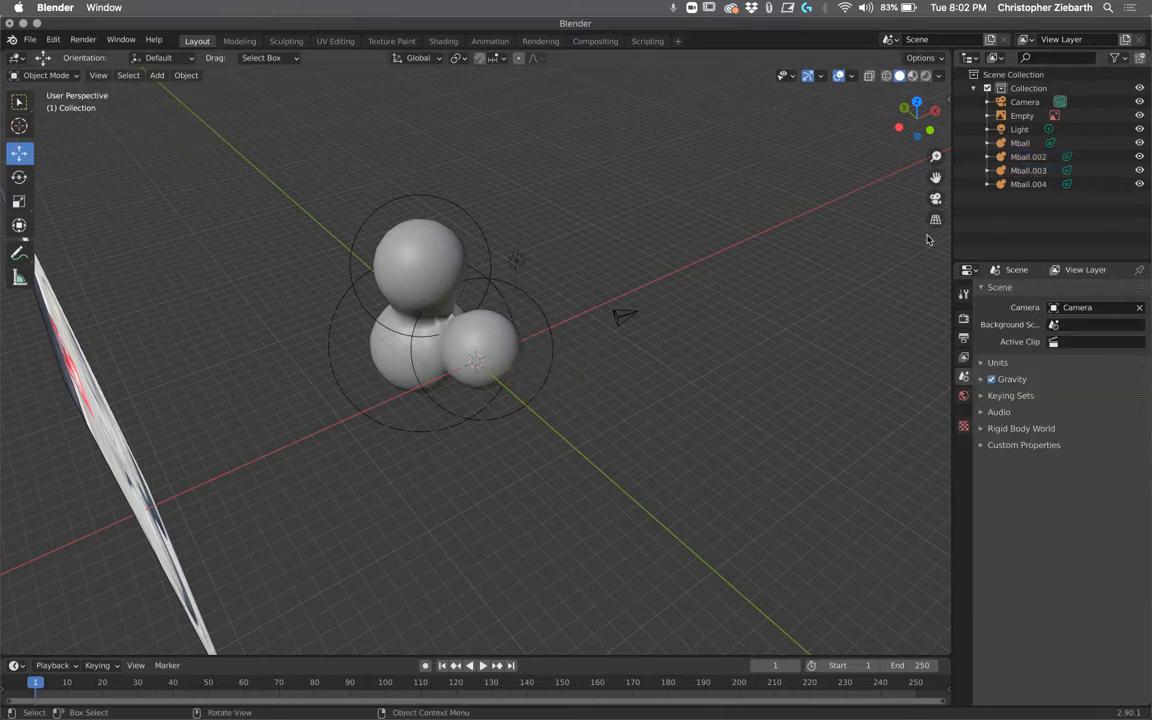
Step: Duplicate the left-lobe ball, Mball.004, and place the copy above it at about X 0.27 m, Y 2.19 m, Z 3.77 m
{"action": "middle_click_drag", "start_coordinate": [888, 270], "coordinate": [530, 354]}
{"action": "left_click", "coordinate": [479, 375]}
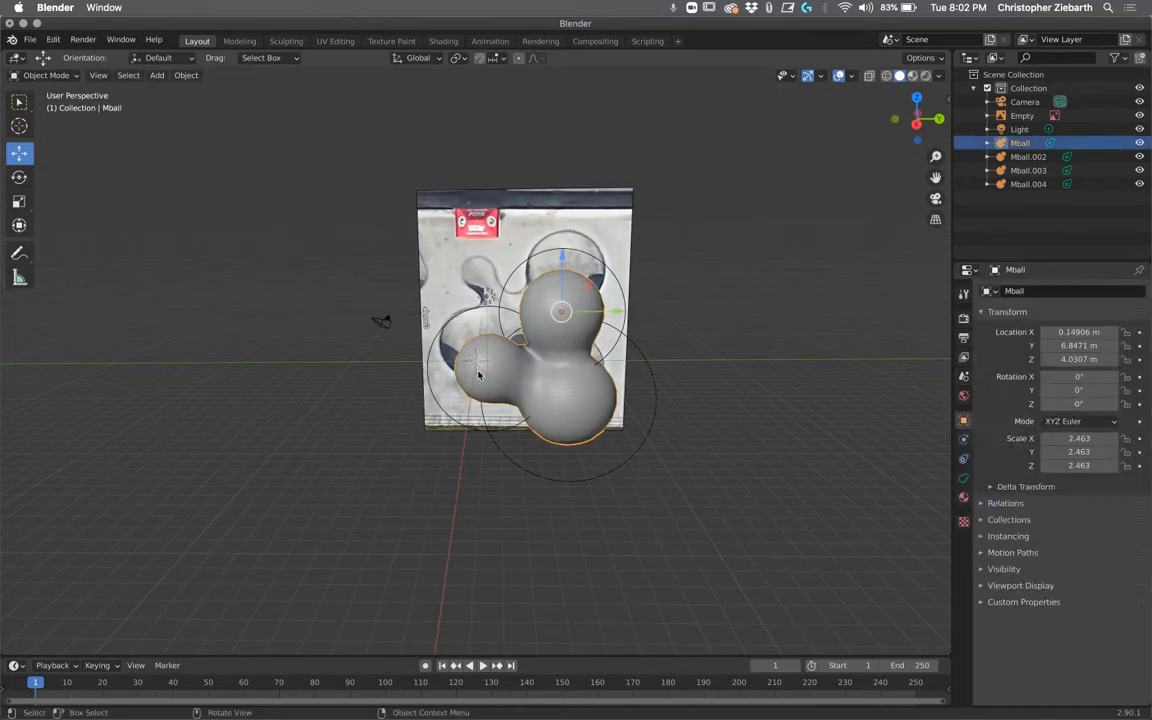
{"action": "left_click", "coordinate": [1025, 184]}
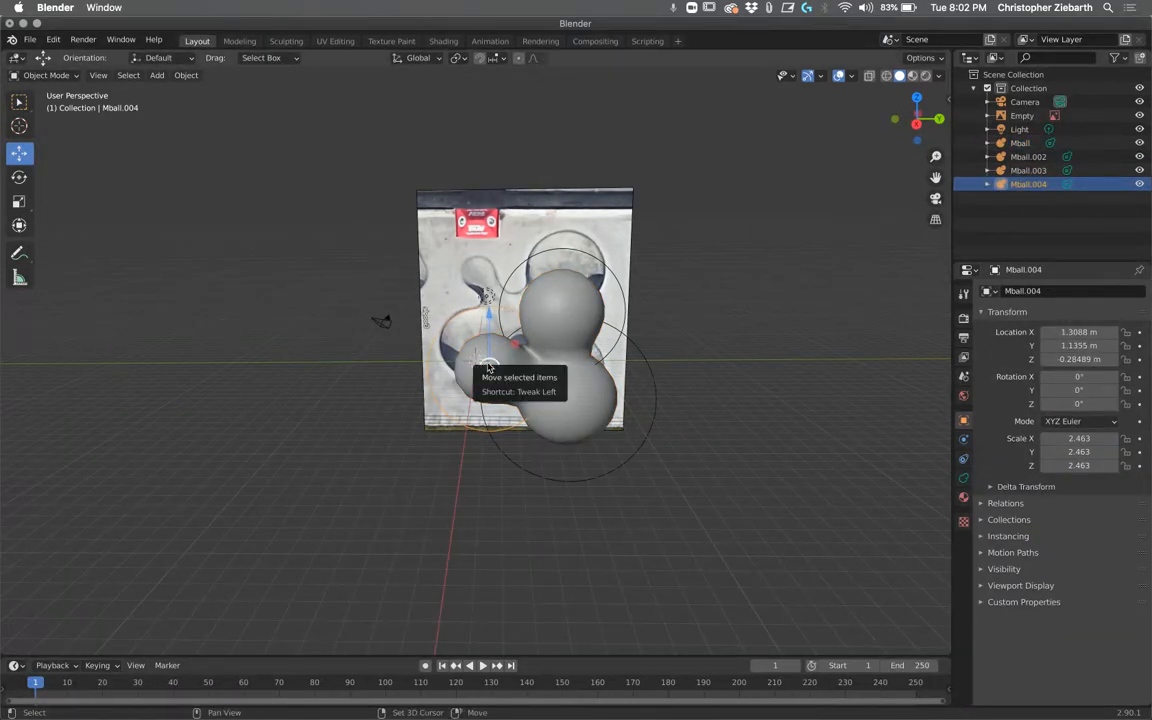
{"action": "left_click_drag", "start_coordinate": [488, 368], "coordinate": [502, 315]}
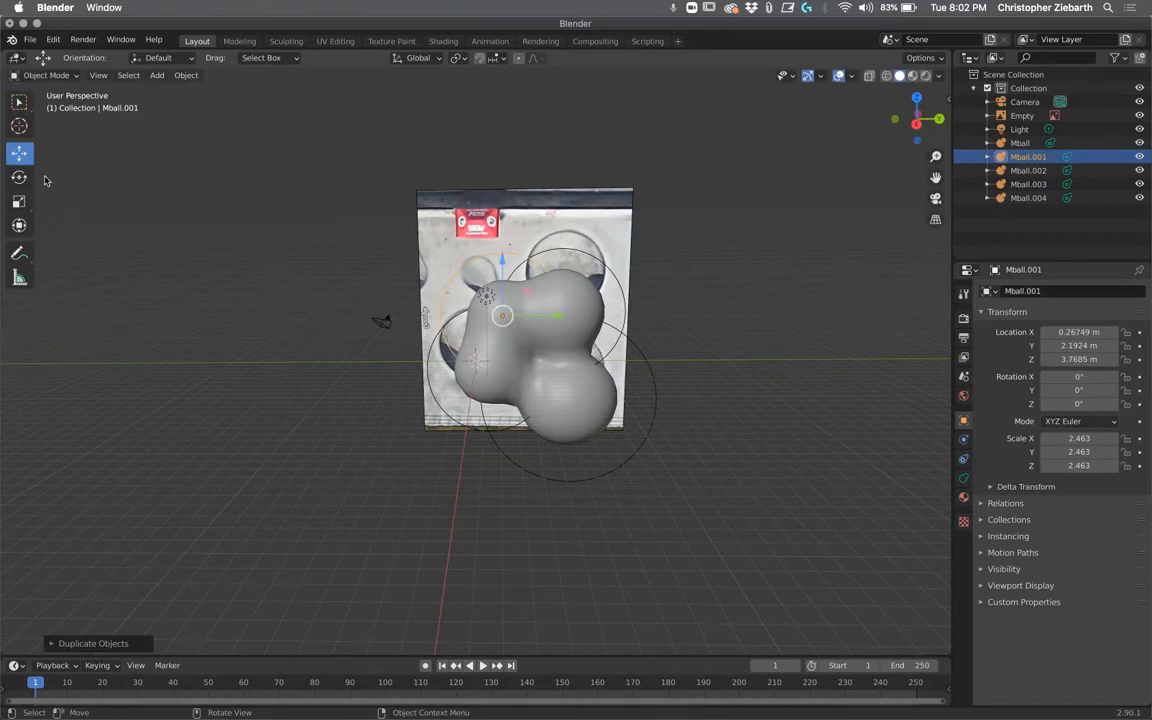
Step: Scale the copied ball, Mball.001, down in Y and Z only, to about 1.366 on both axes
{"action": "left_click", "coordinate": [19, 201]}
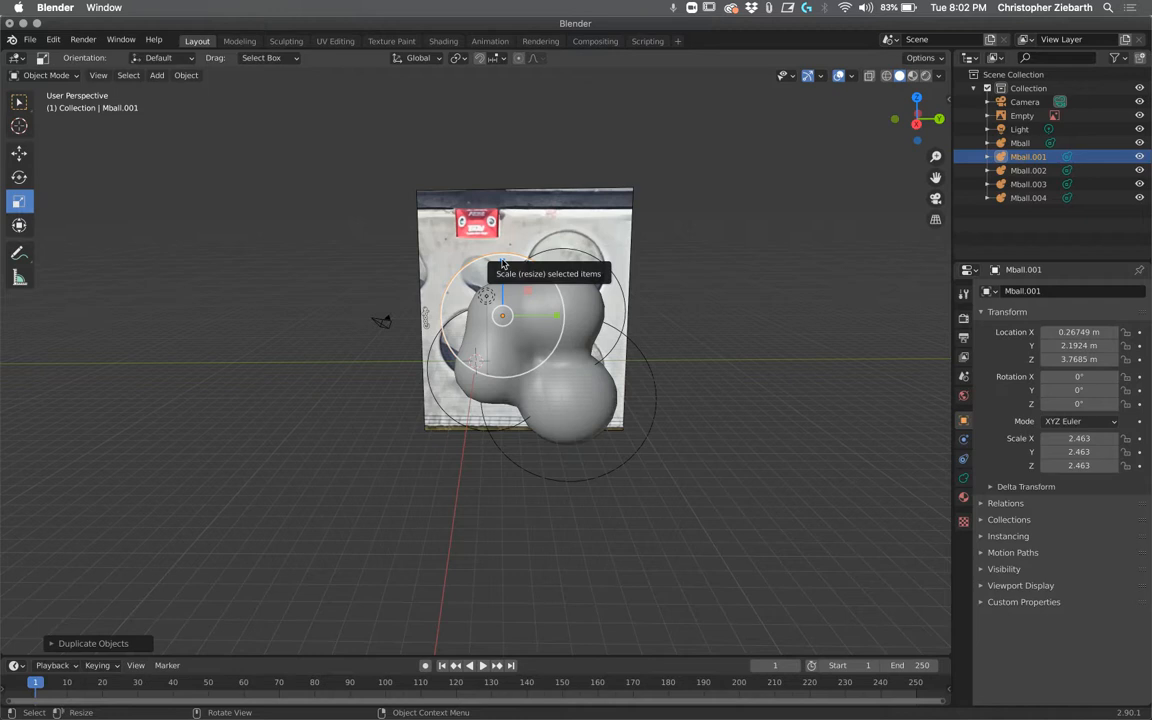
{"action": "left_click_drag", "start_coordinate": [503, 318], "coordinate": [505, 322]}
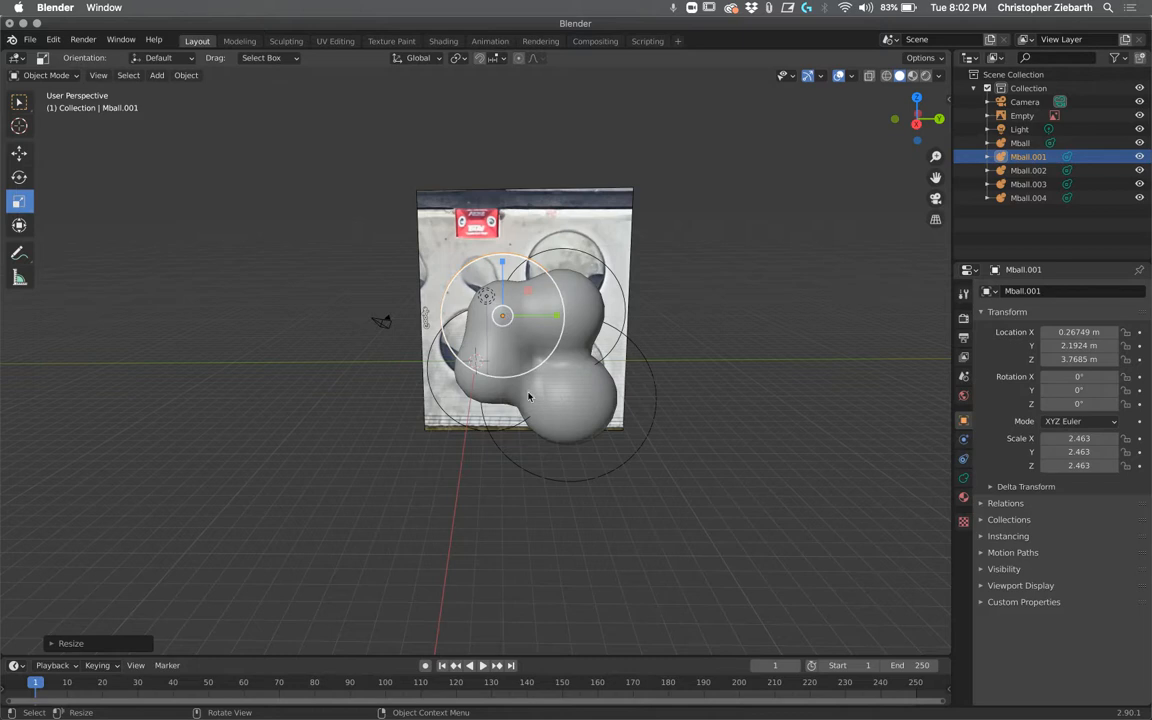
{"action": "left_click", "coordinate": [506, 346]}
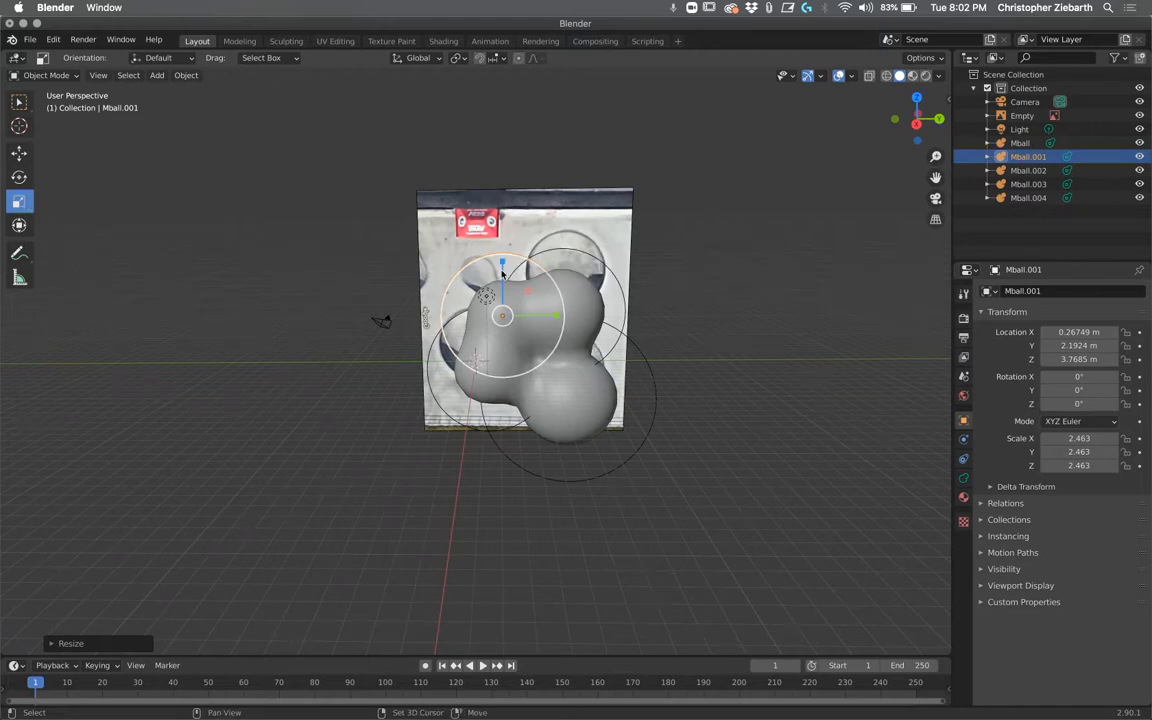
{"action": "left_click_drag", "start_coordinate": [503, 296], "coordinate": [515, 305]}
Step: Move the small ball, Mball.001, over the pool's narrow upper-left lobe, at about Y 0.80 m, Z 6.70 m
{"action": "left_click", "coordinate": [19, 152]}
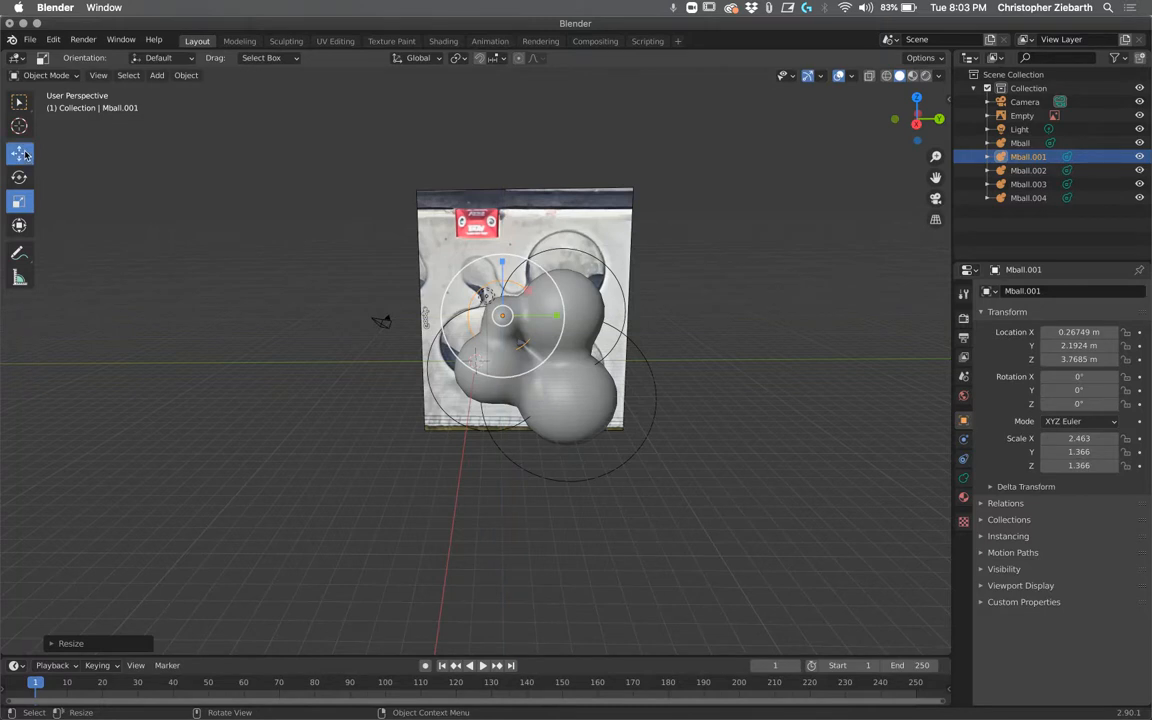
{"action": "left_click_drag", "start_coordinate": [565, 318], "coordinate": [575, 318]}
{"action": "left_click_drag", "start_coordinate": [510, 290], "coordinate": [513, 228]}
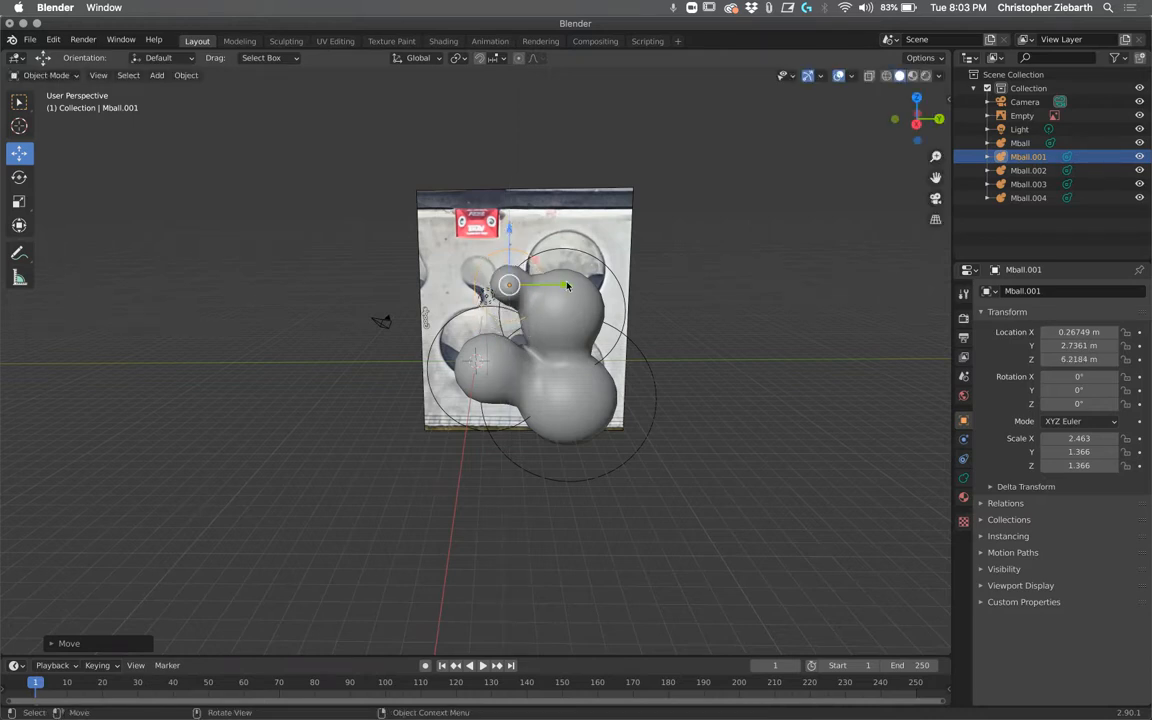
{"action": "left_click_drag", "start_coordinate": [540, 285], "coordinate": [538, 287]}
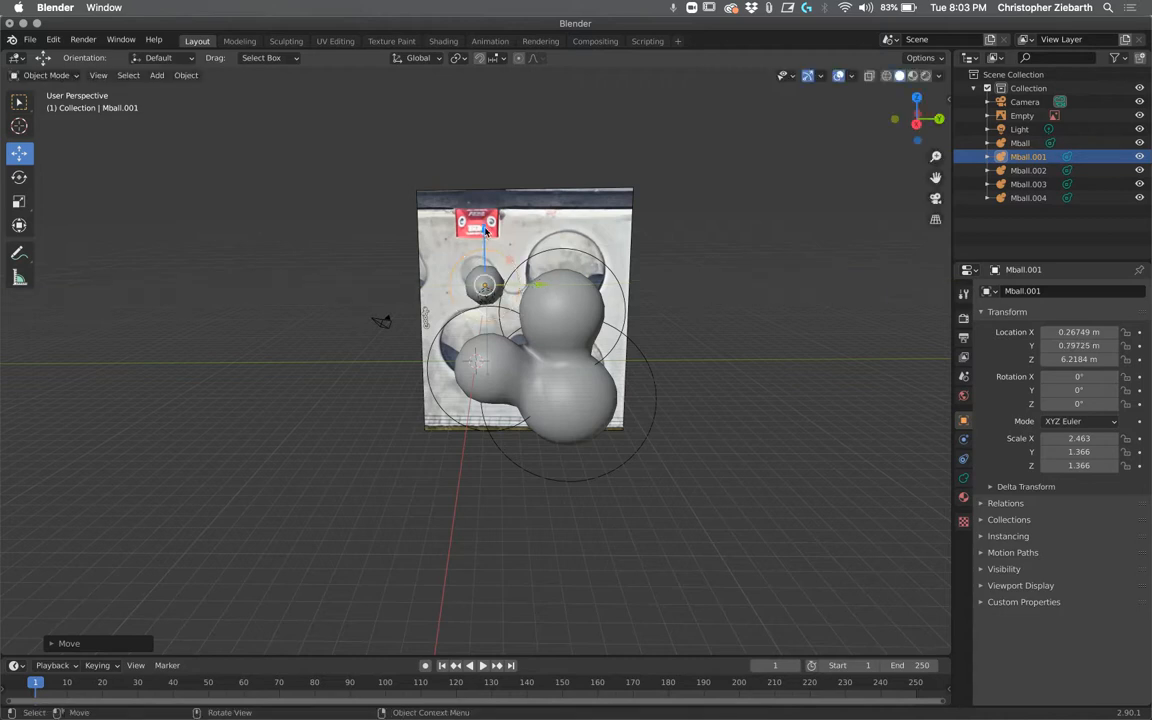
{"action": "left_click_drag", "start_coordinate": [485, 230], "coordinate": [487, 260]}
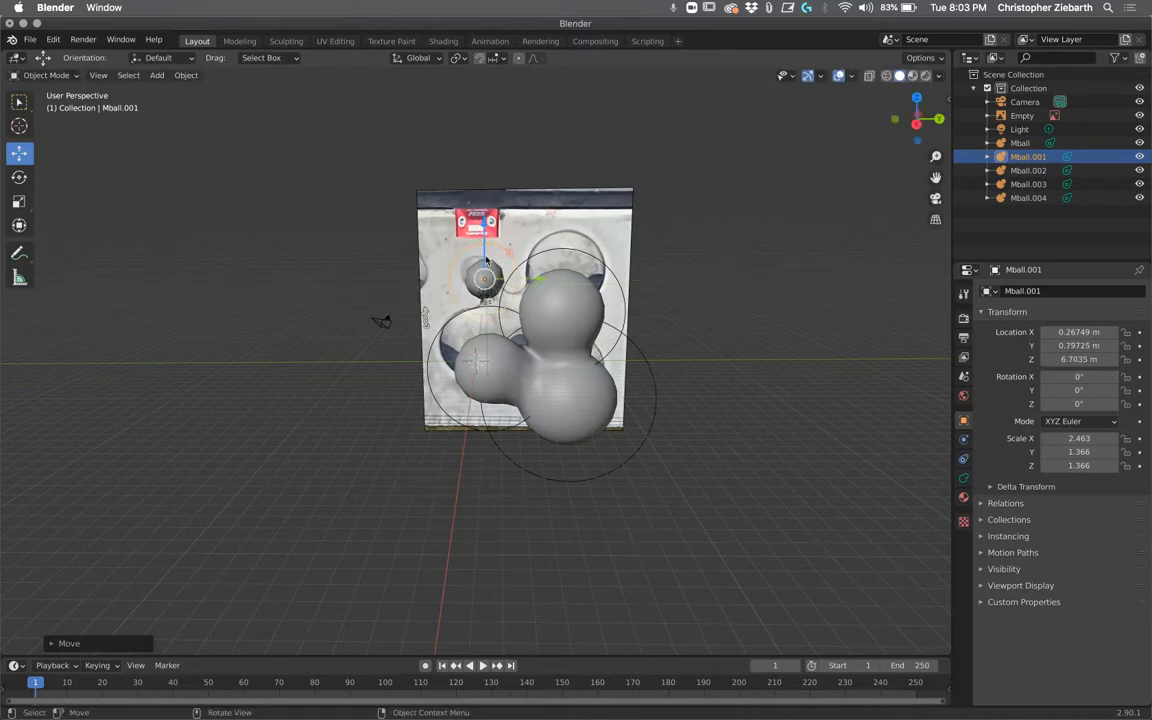
Step: Duplicate the lower ball, Mball.003, and place the copy amid the other lobes at about X -0.76 m, Y 3.00 m, Z 3.36 m
{"action": "middle_click_drag", "start_coordinate": [541, 278], "coordinate": [753, 302]}
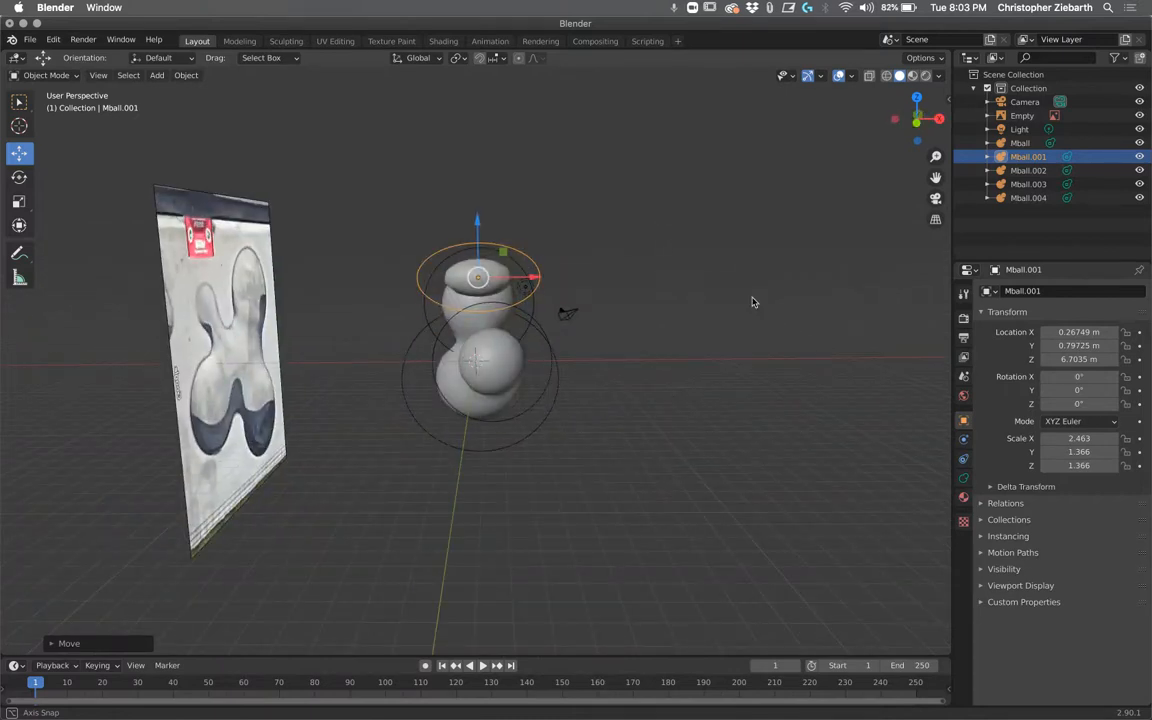
{"action": "middle_click_drag", "start_coordinate": [753, 302], "coordinate": [463, 383]}
{"action": "left_click", "coordinate": [495, 373]}
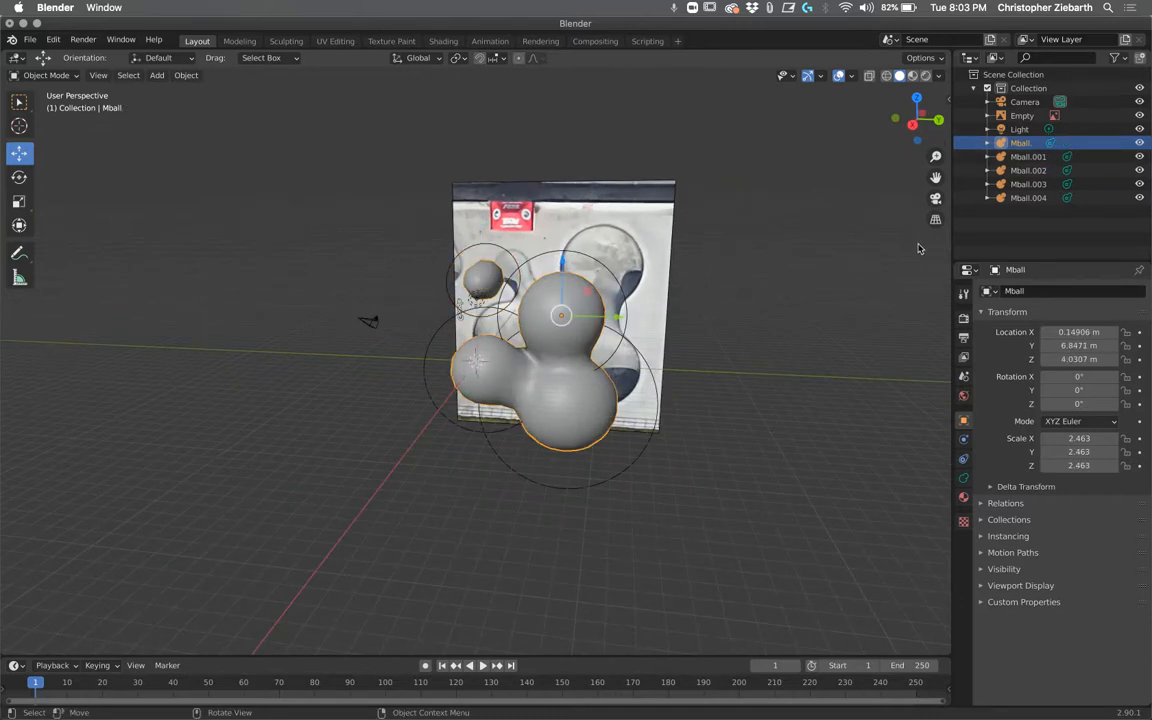
{"action": "left_click", "coordinate": [1027, 184]}
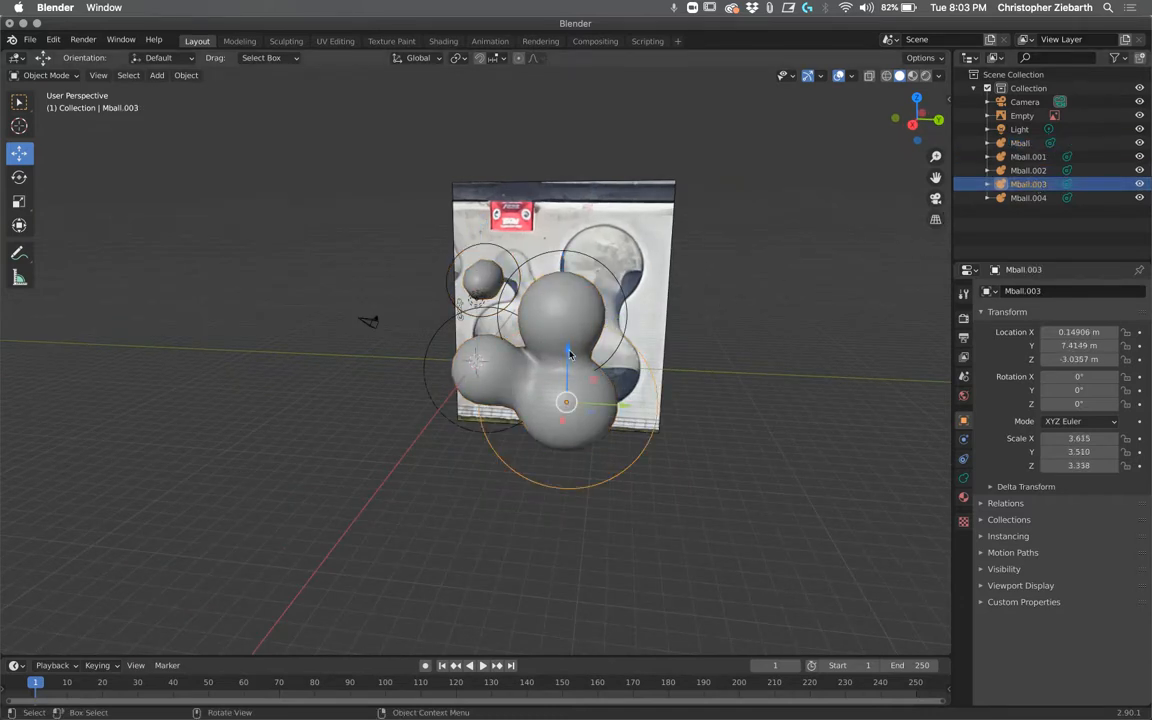
{"action": "left_click_drag", "start_coordinate": [570, 353], "coordinate": [568, 273]}
{"action": "key", "text": "super+z"}
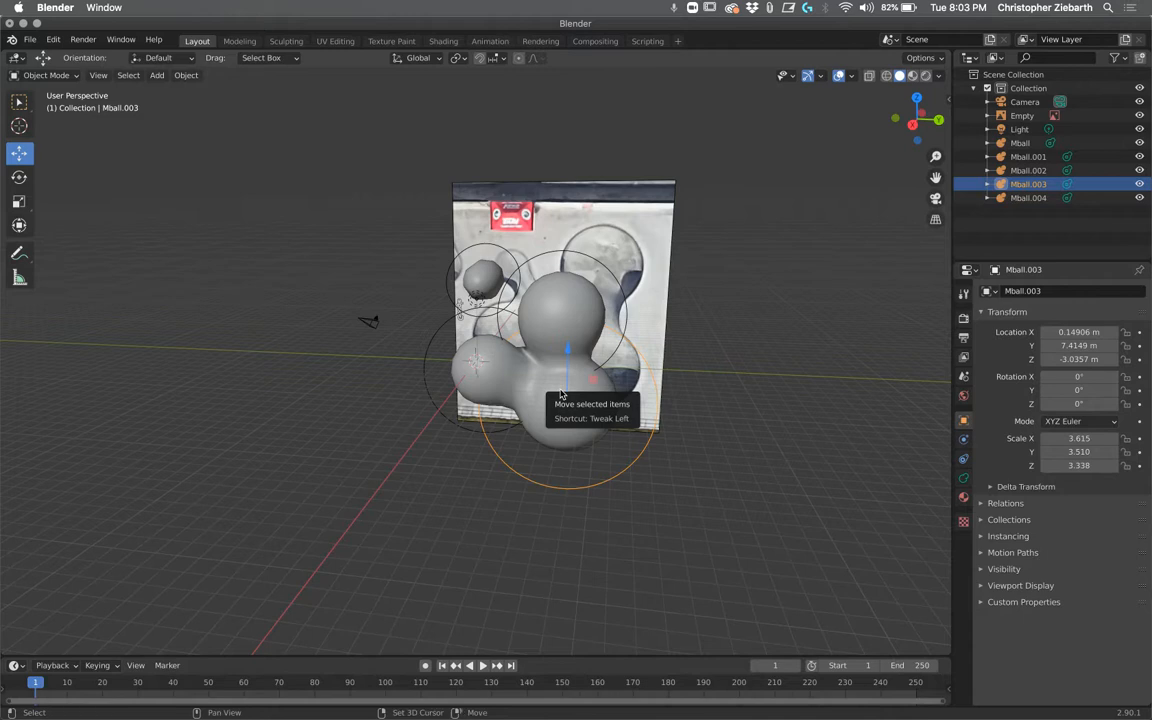
{"action": "key", "text": "shift+d"}
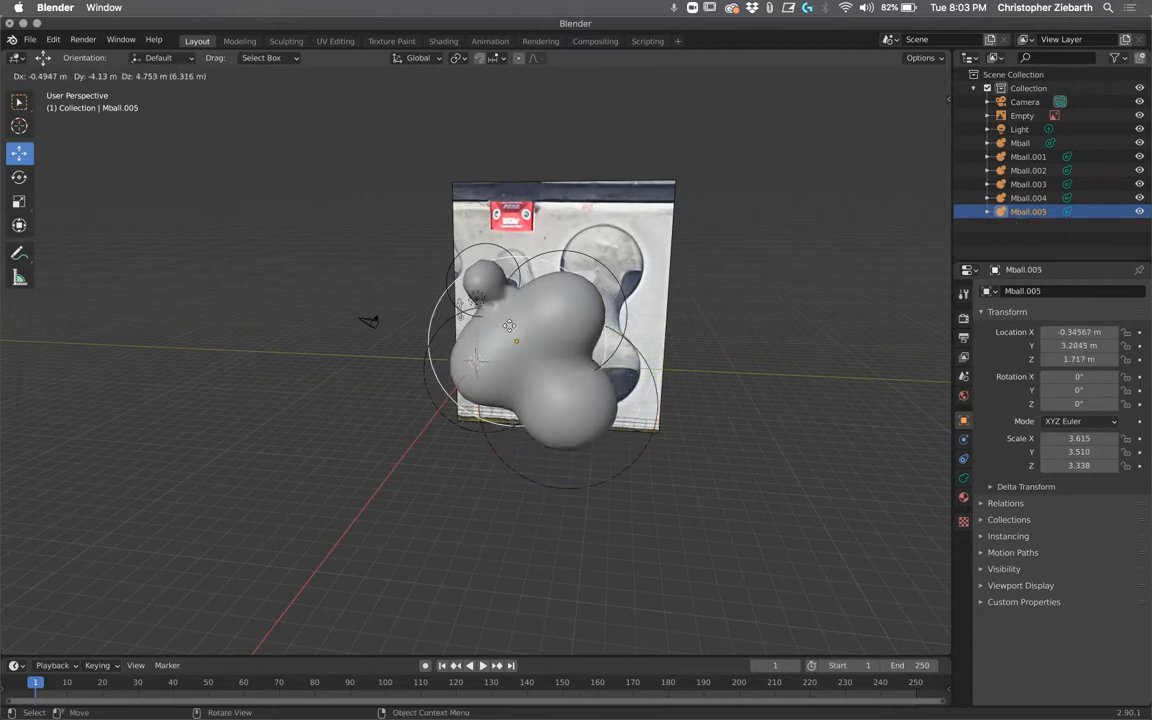
{"action": "left_click", "coordinate": [508, 313]}
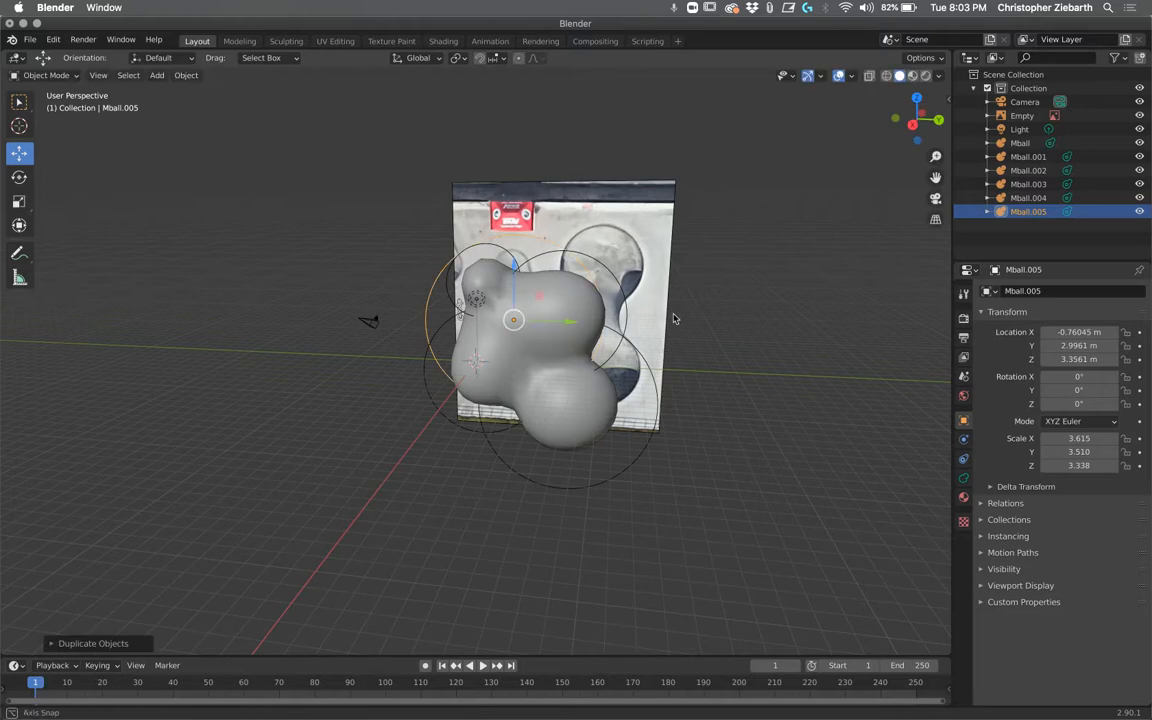
Step: Flatten the central ball, Mball.005, by scaling it along X to about 1.887
{"action": "middle_click_drag", "start_coordinate": [643, 326], "coordinate": [558, 336]}
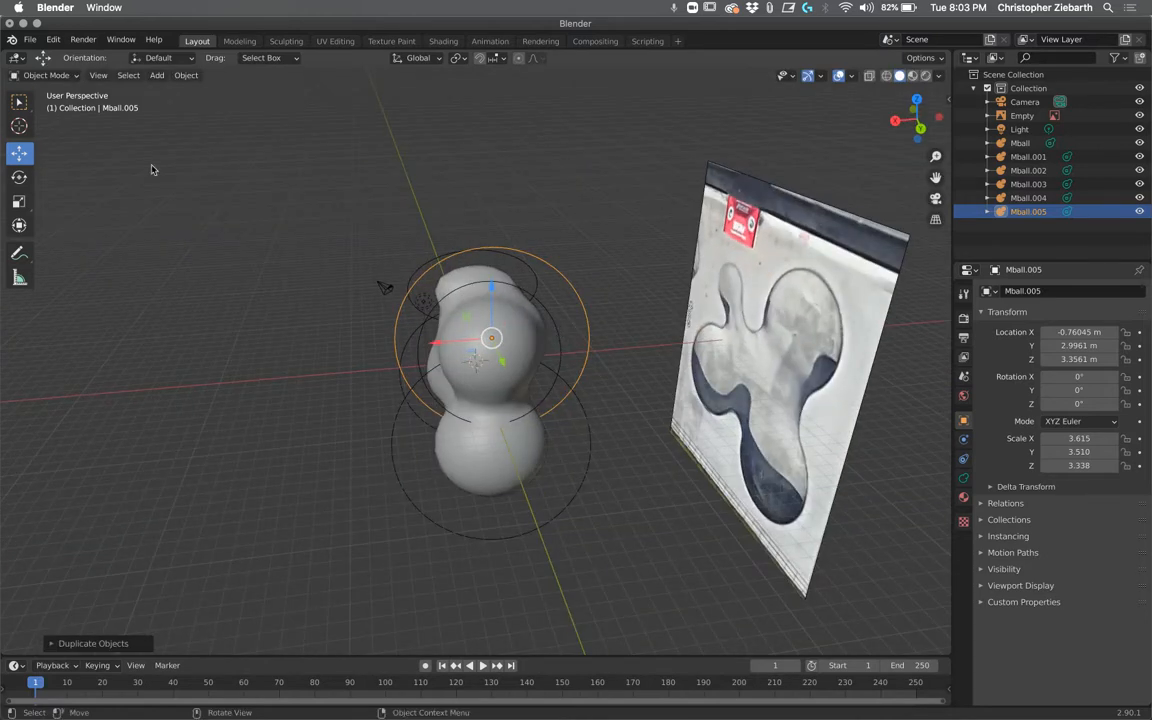
{"action": "left_click", "coordinate": [21, 202]}
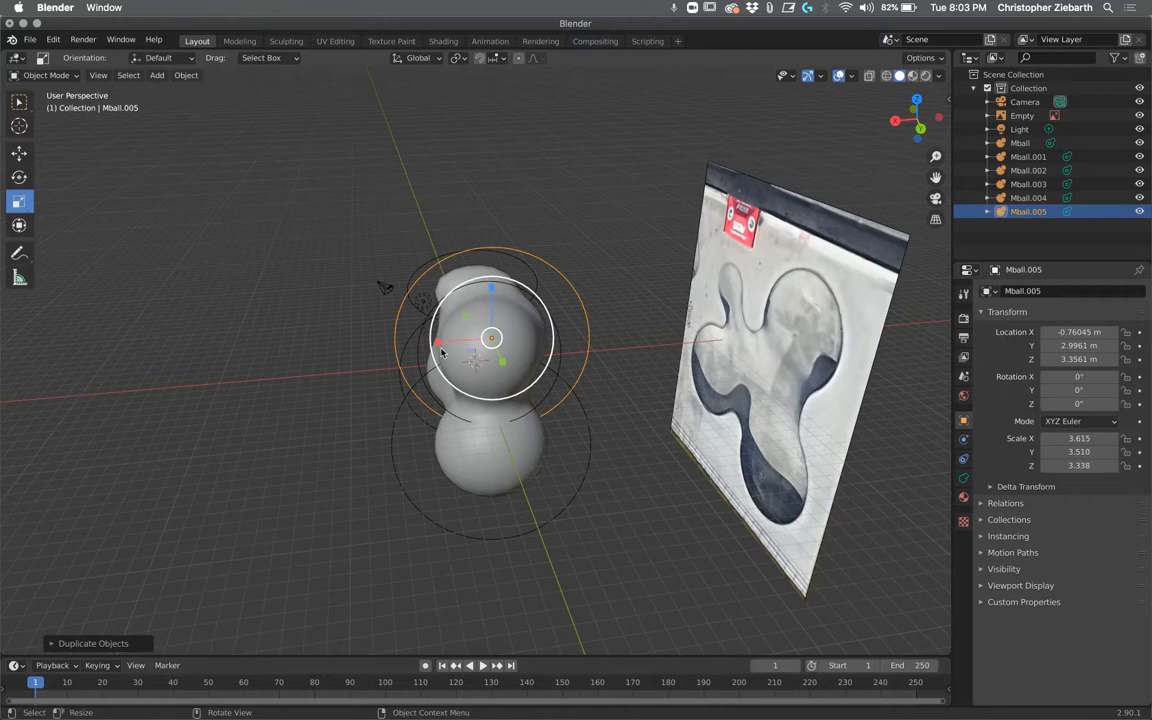
{"action": "left_click_drag", "start_coordinate": [437, 346], "coordinate": [466, 344]}
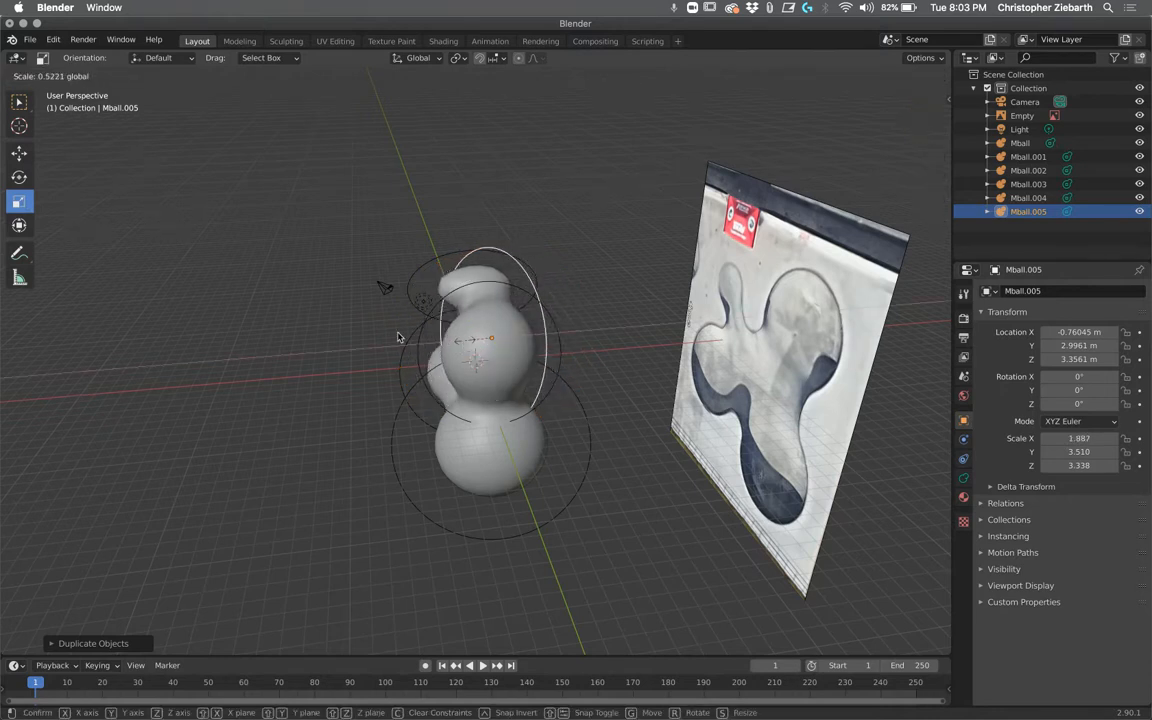
{"action": "left_click_drag", "start_coordinate": [397, 337], "coordinate": [397, 337]}
{"action": "middle_click_drag", "start_coordinate": [252, 337], "coordinate": [389, 317]}
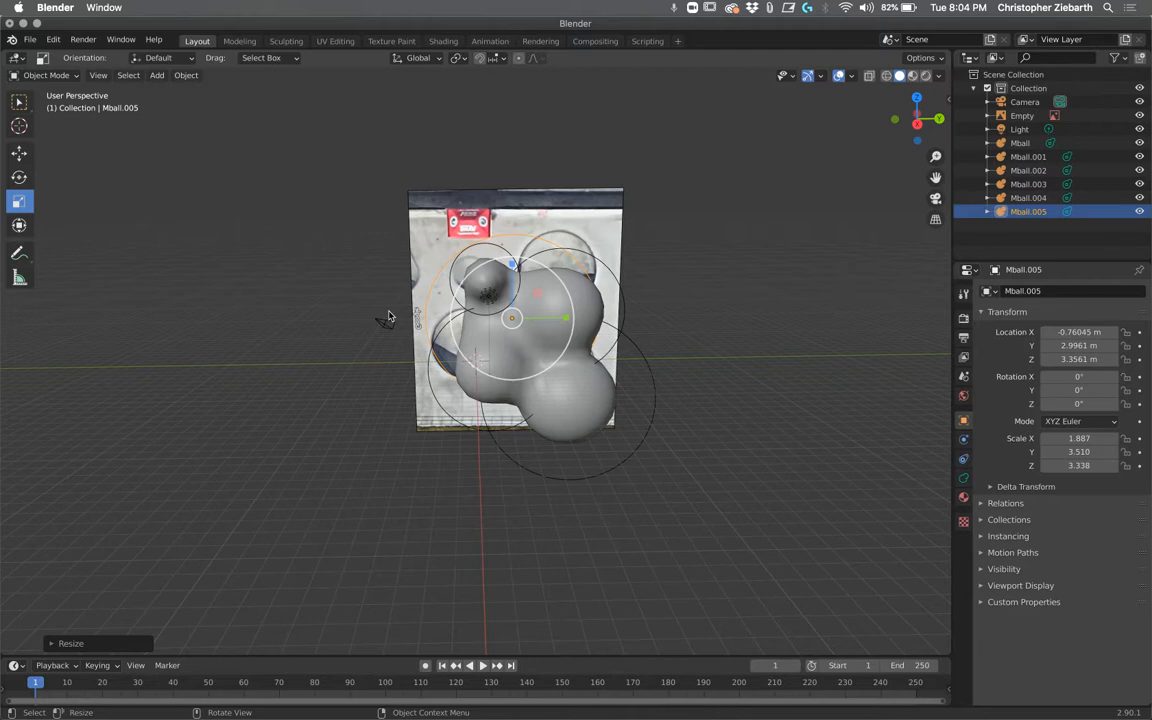
Step: Select all six metaballs, from Mball through Mball.005
{"action": "left_click", "coordinate": [1086, 240]}
{"action": "left_click", "coordinate": [1016, 147]}
{"action": "left_click", "coordinate": [1020, 213], "text": "shift"}
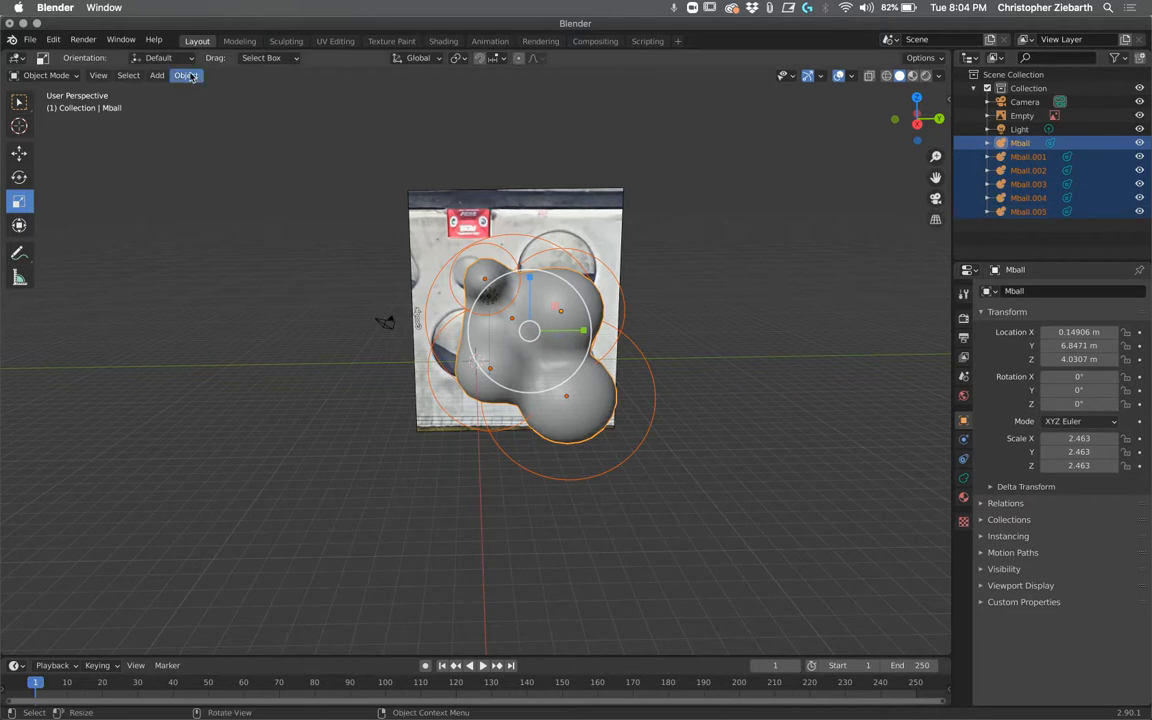
{"action": "left_click", "coordinate": [186, 76]}
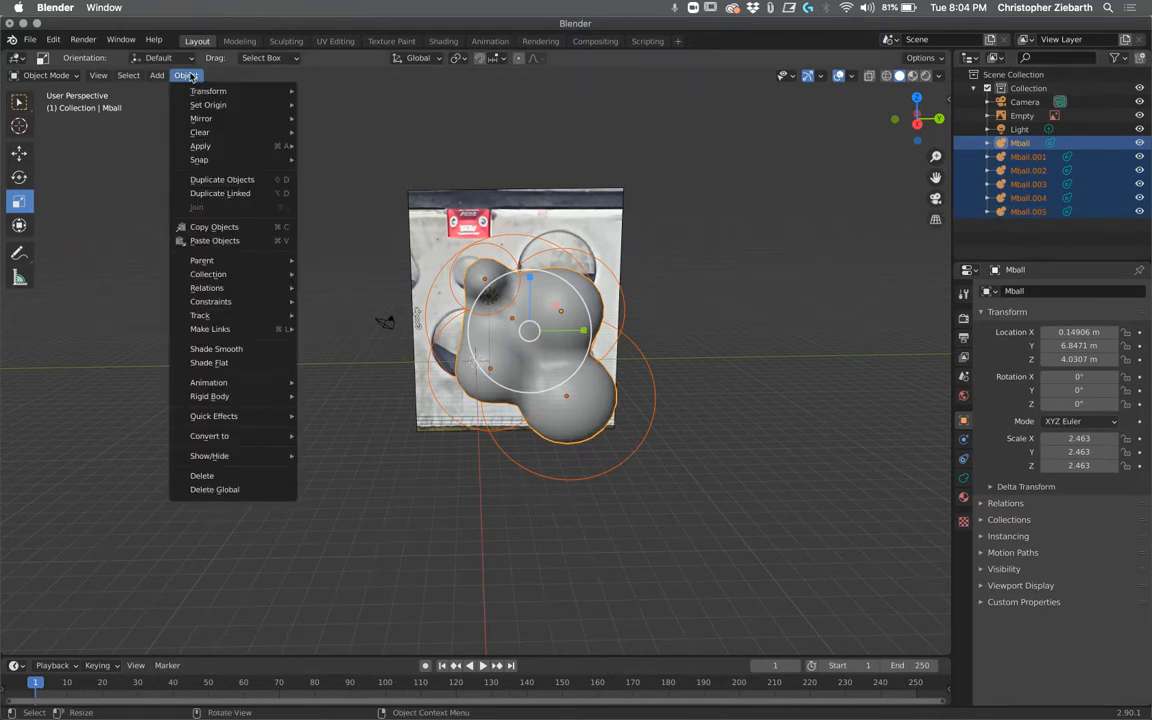
{"action": "left_click", "coordinate": [188, 76]}
{"action": "left_click", "coordinate": [45, 76]}
{"action": "left_click", "coordinate": [61, 108]}
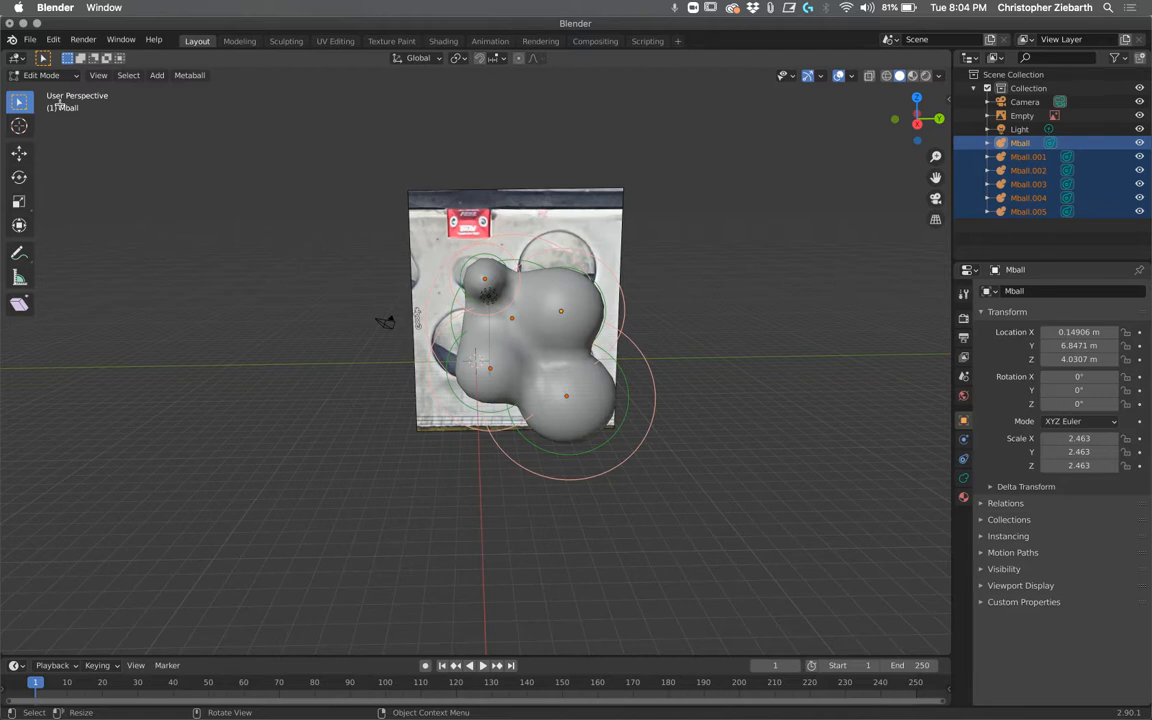
{"action": "key", "text": "Tab"}
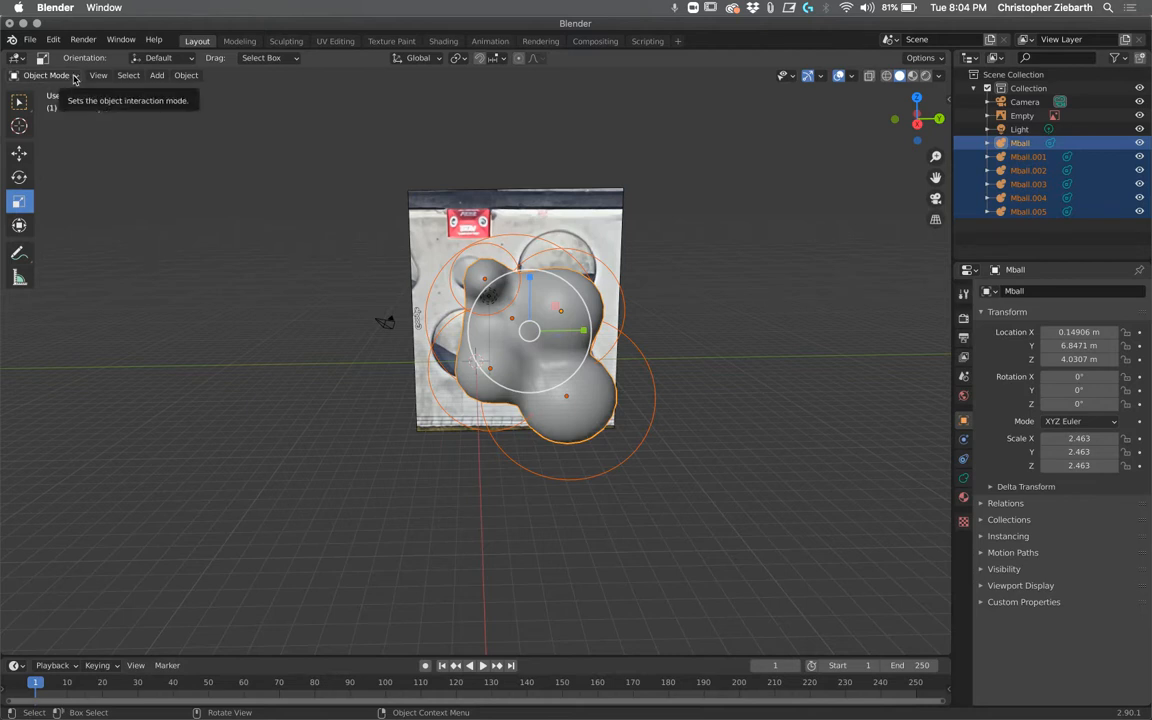
Step: Convert the selected metaballs into a single mesh object
{"action": "left_click", "coordinate": [186, 75]}
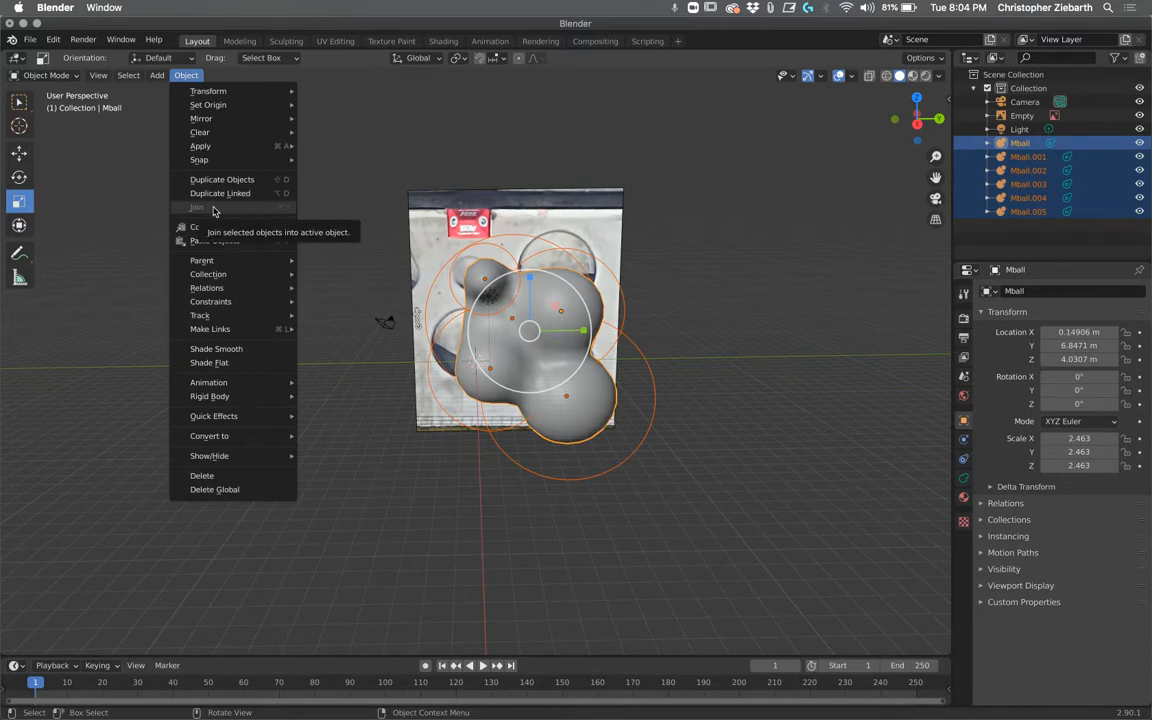
{"action": "mouse_move", "coordinate": [284, 439]}
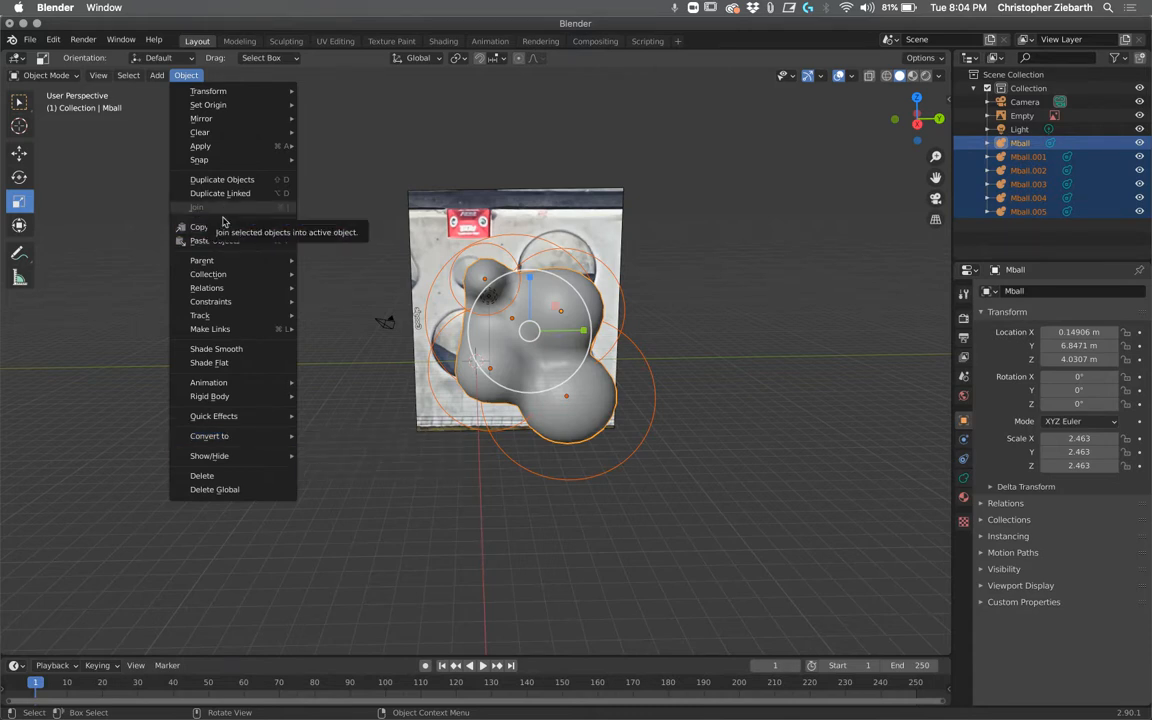
{"action": "mouse_move", "coordinate": [226, 437]}
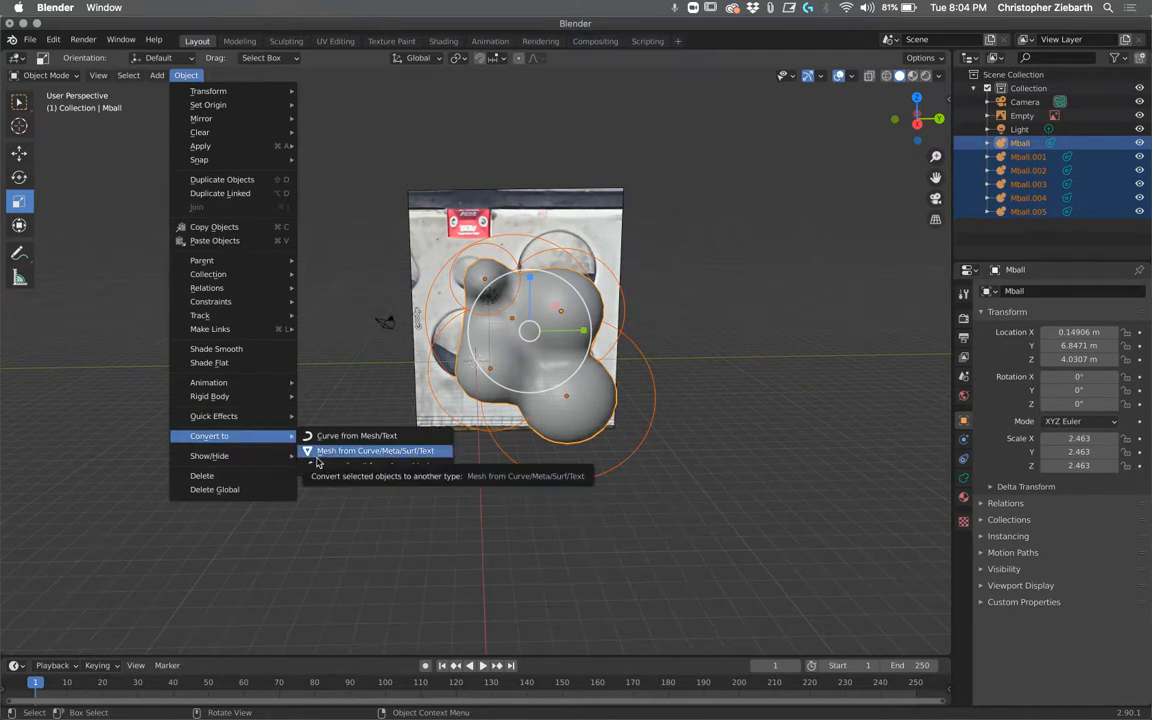
{"action": "left_click", "coordinate": [385, 459]}
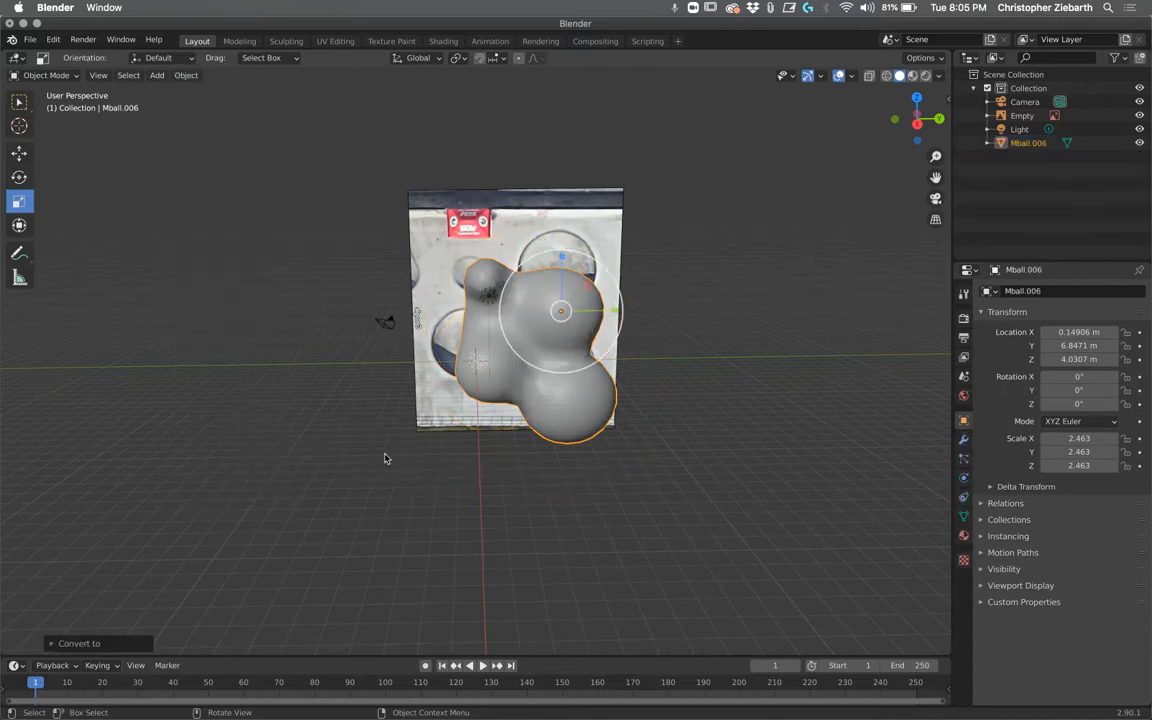
Step: Rename the converted mesh object as Pool
{"action": "right_click", "coordinate": [1021, 146]}
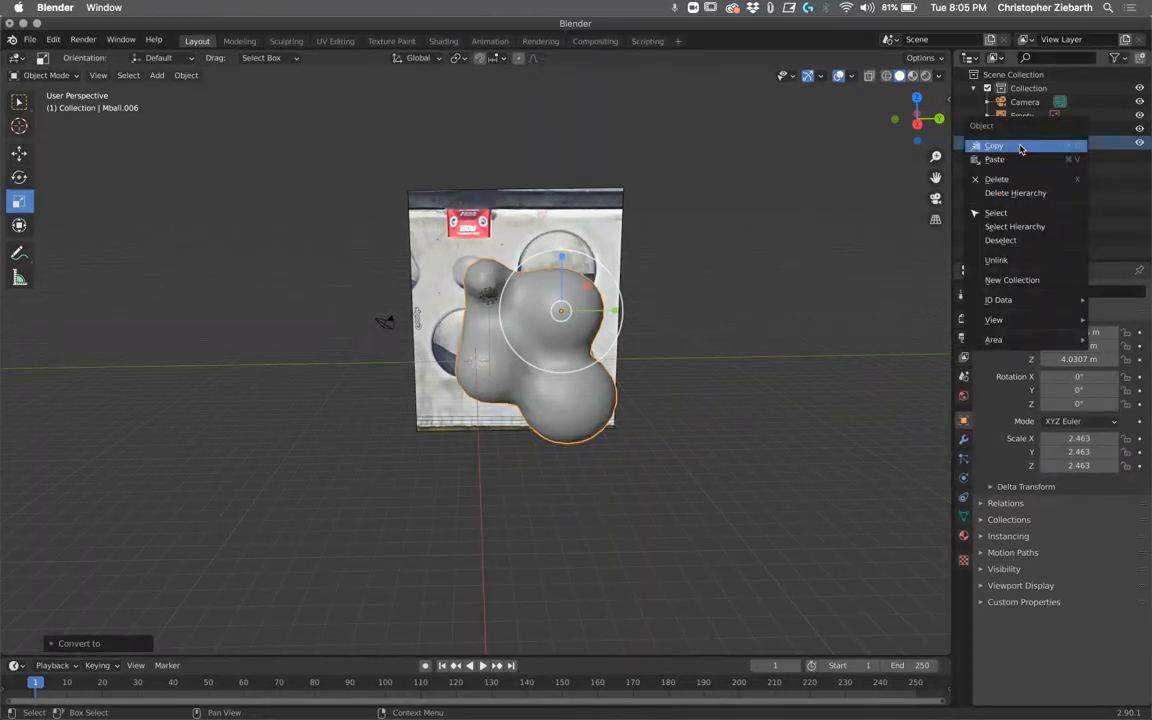
{"action": "left_click", "coordinate": [1025, 180]}
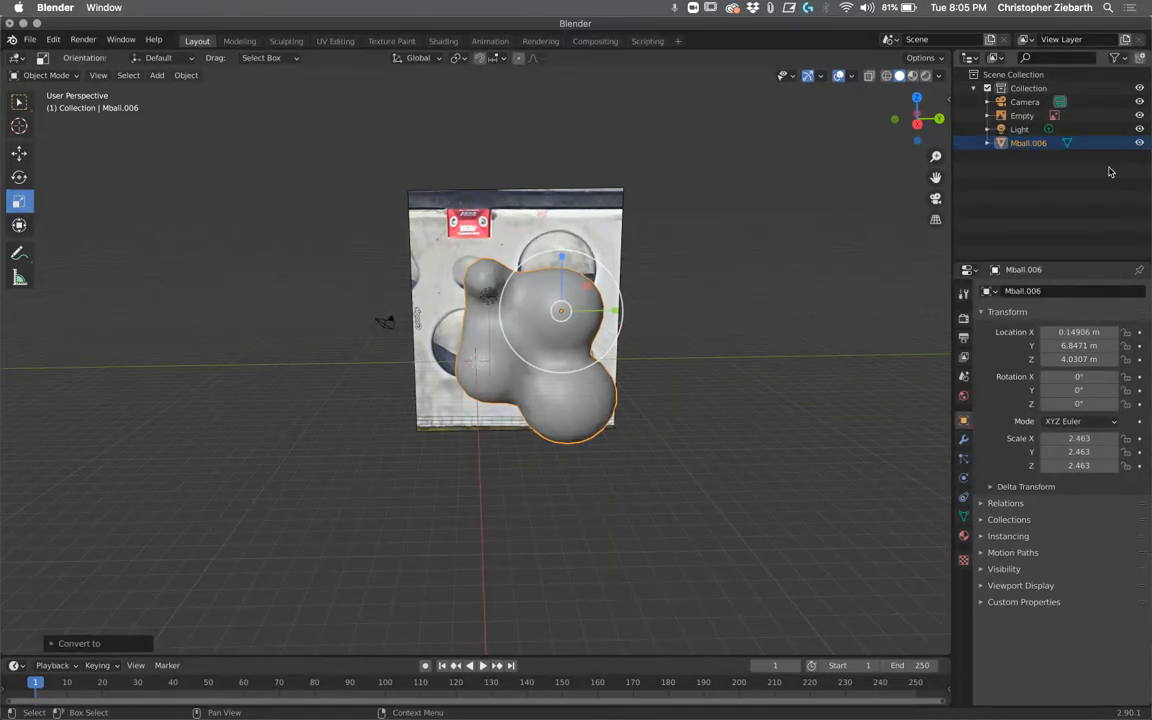
{"action": "double_click", "coordinate": [1022, 144]}
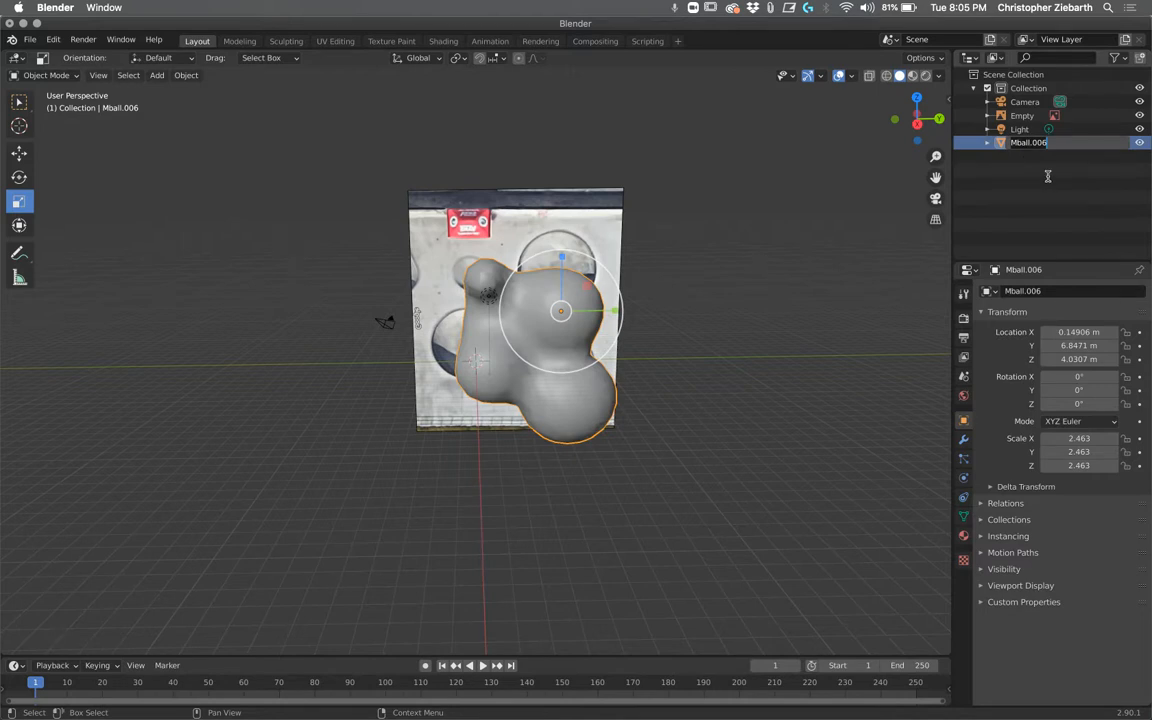
{"action": "type", "text": "Pool"}
{"action": "key", "text": "Return"}
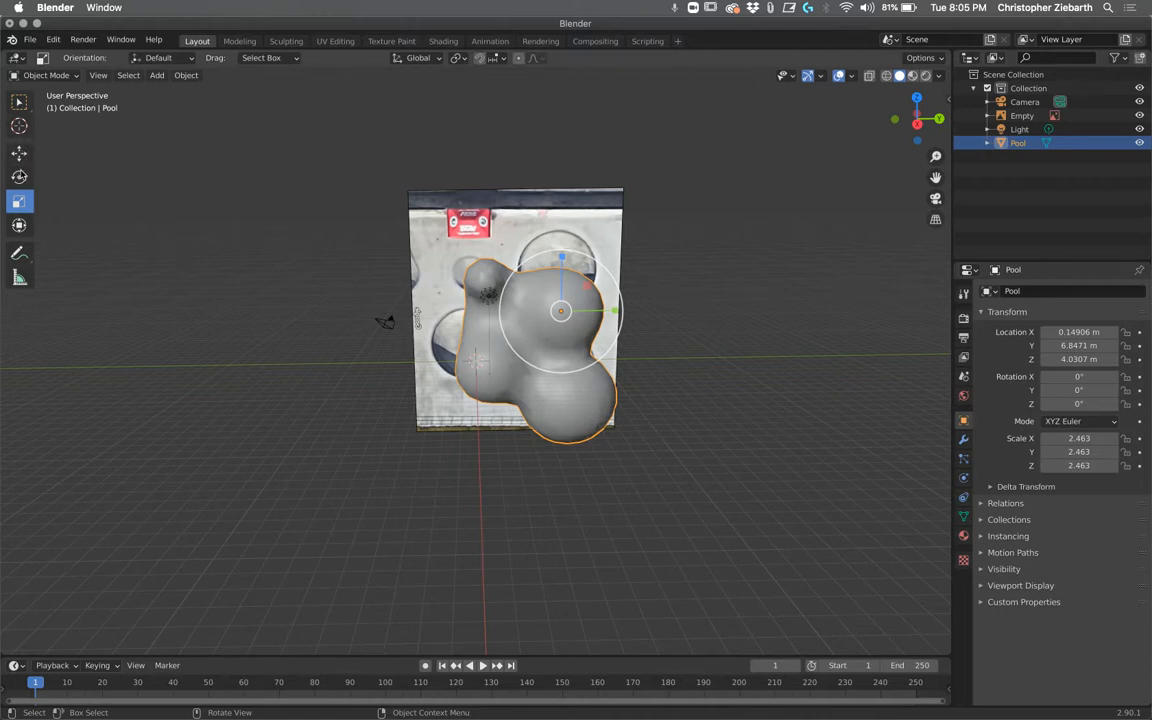
Step: Rotate the Pool mesh to lie nearly flat, at about X 86.5°, Y -78.1°, Z -86.4°, and hide the reference image empty
{"action": "left_click", "coordinate": [19, 177]}
{"action": "left_click_drag", "start_coordinate": [567, 282], "coordinate": [534, 270]}
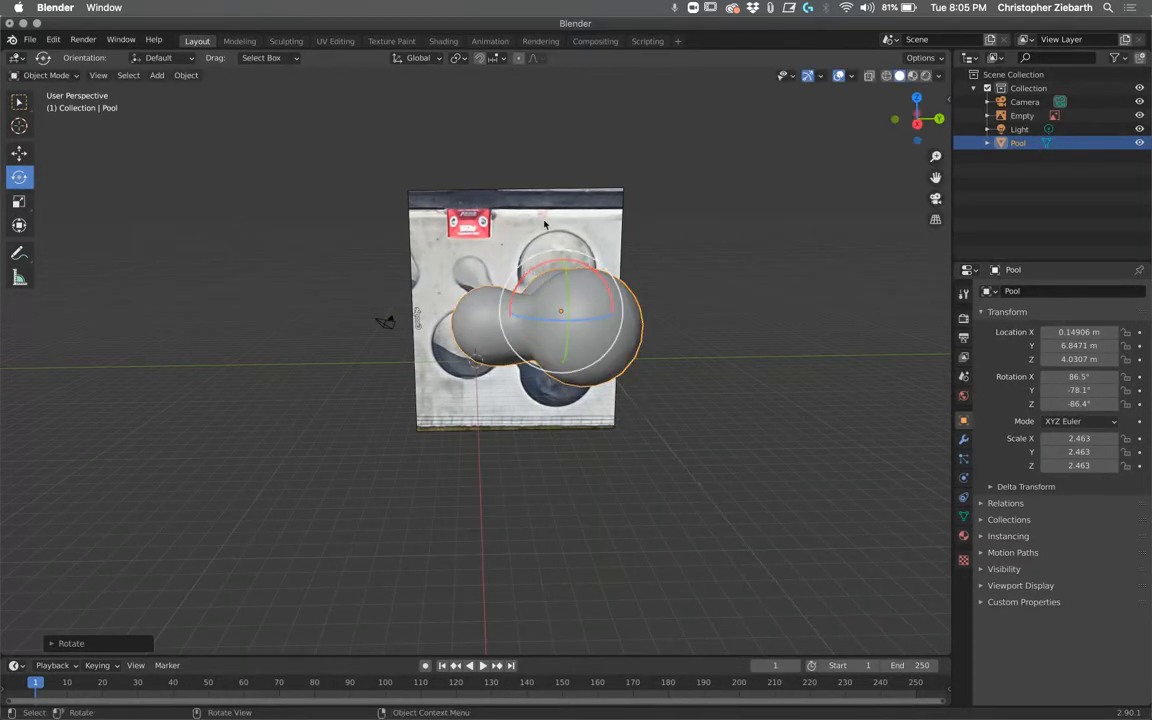
{"action": "left_click", "coordinate": [1139, 115]}
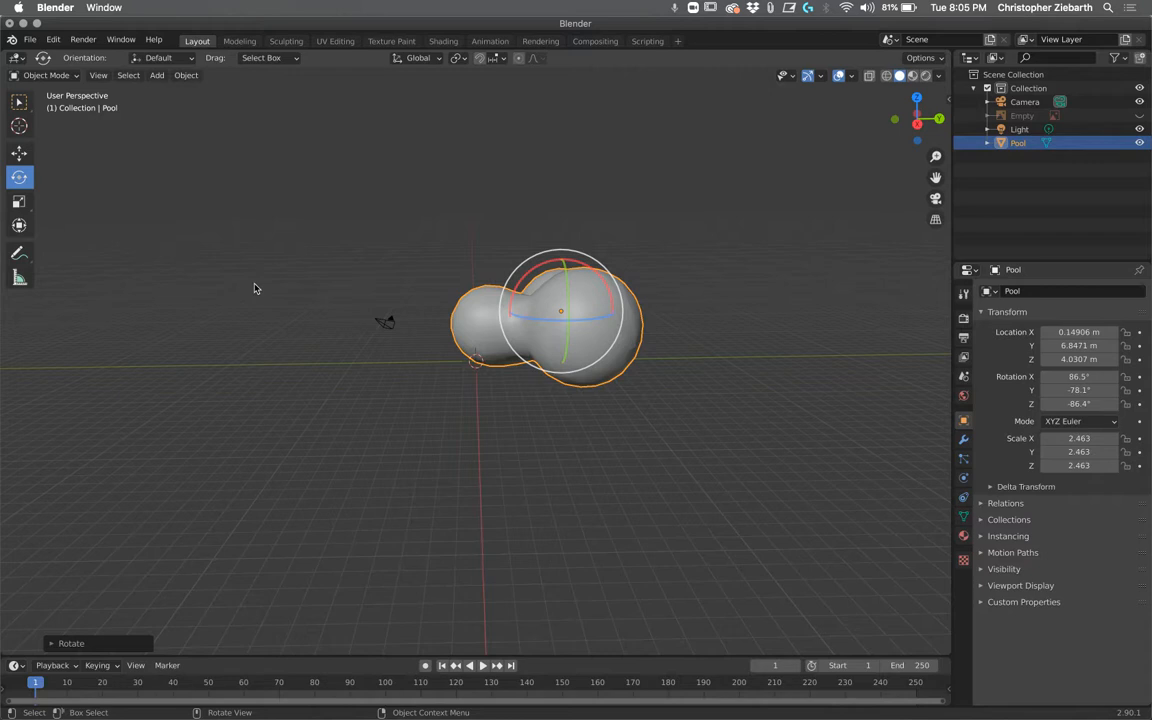
Step: Add a cube mesh at the world origin
{"action": "key", "text": "shift+a"}
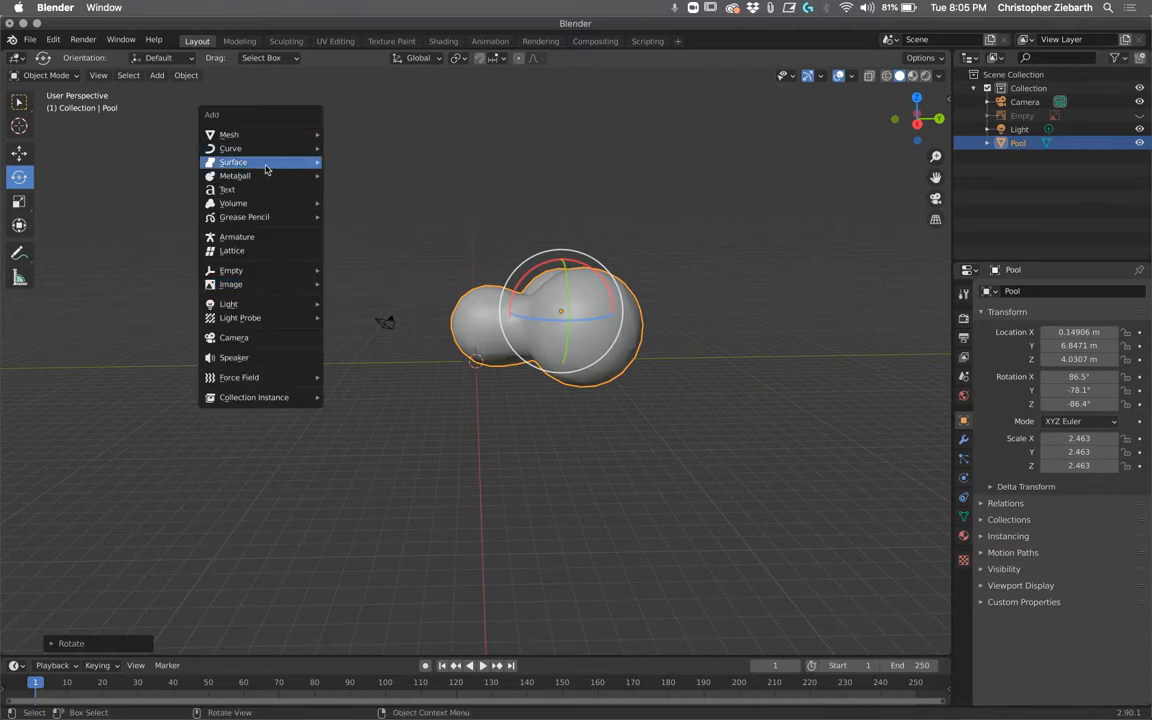
{"action": "mouse_move", "coordinate": [265, 136]}
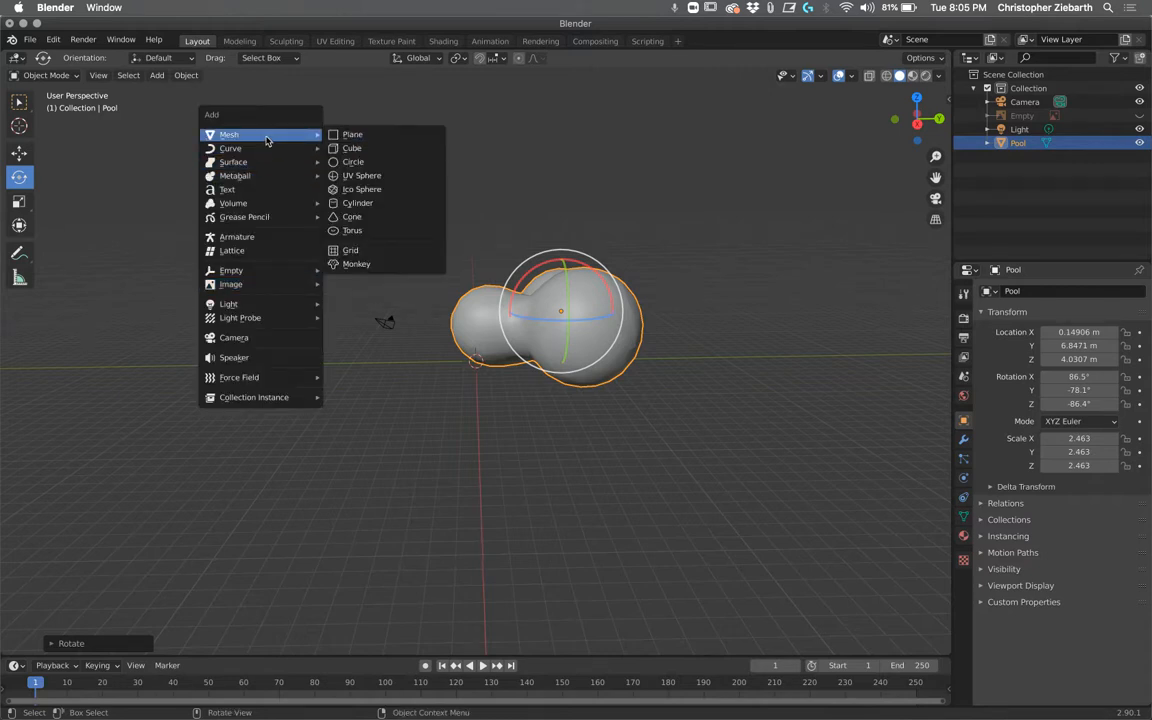
{"action": "left_click", "coordinate": [352, 148]}
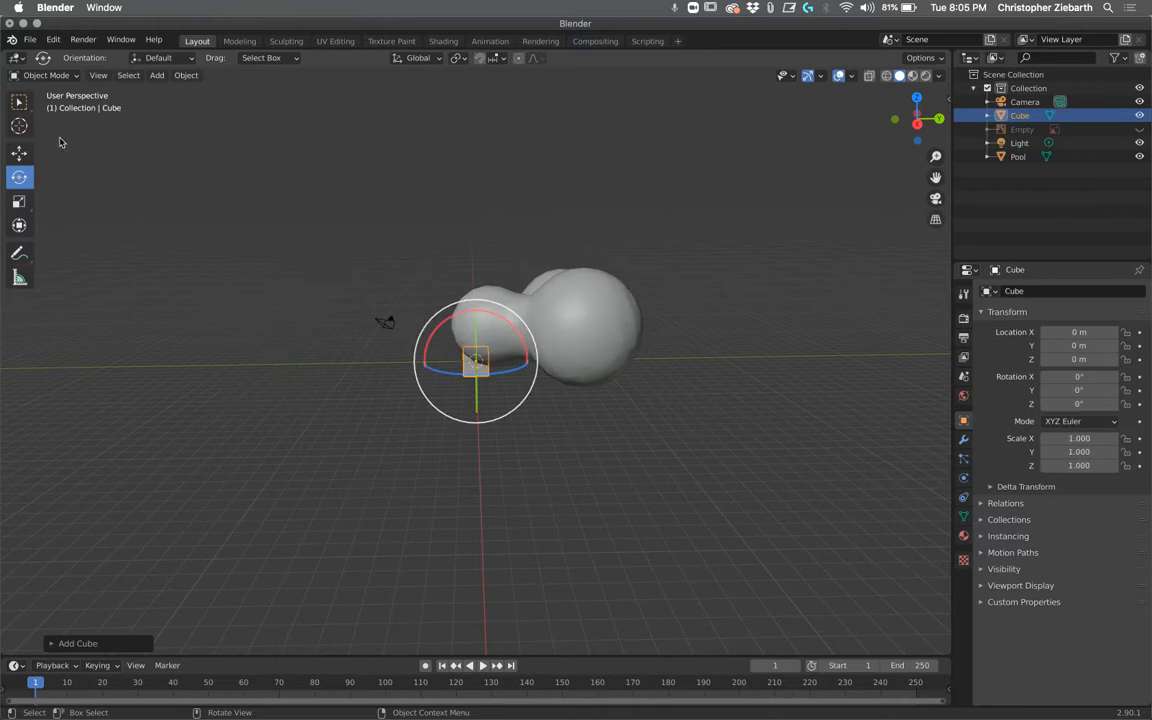
Step: Scale the cube into a wide slab, to about X 14.57, Y 24.81 and Z 3.08
{"action": "left_click", "coordinate": [19, 201]}
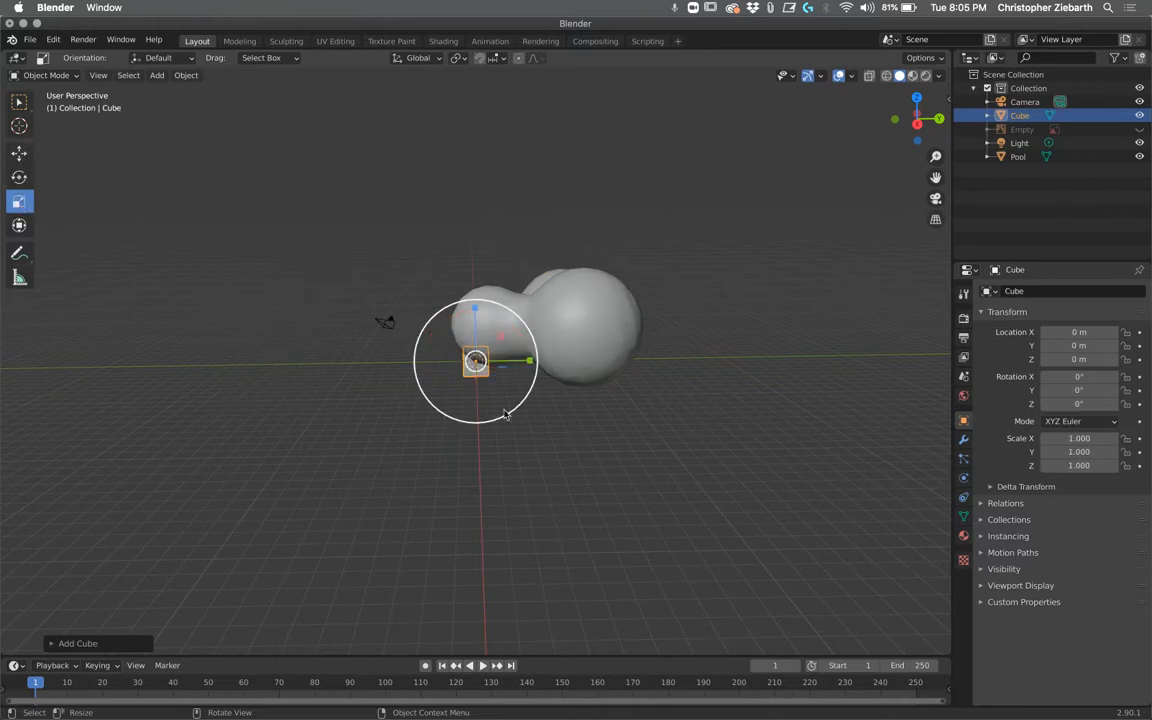
{"action": "left_click_drag", "start_coordinate": [529, 360], "coordinate": [4, 355]}
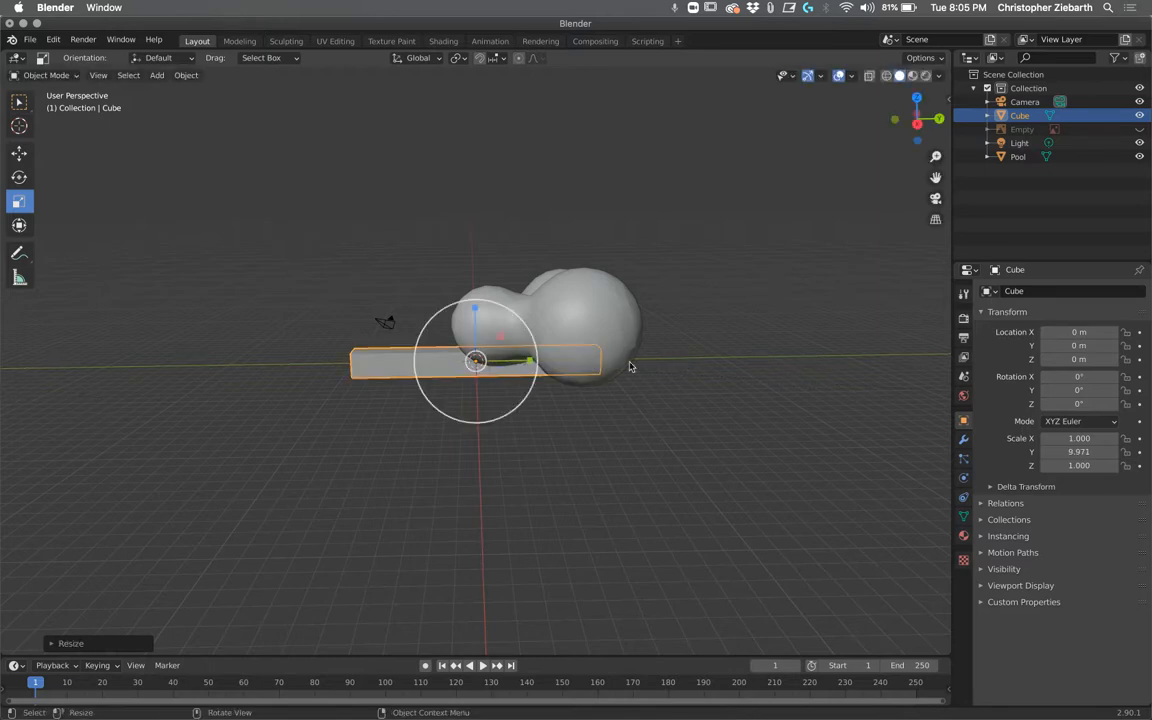
{"action": "middle_click_drag", "start_coordinate": [617, 370], "coordinate": [416, 383]}
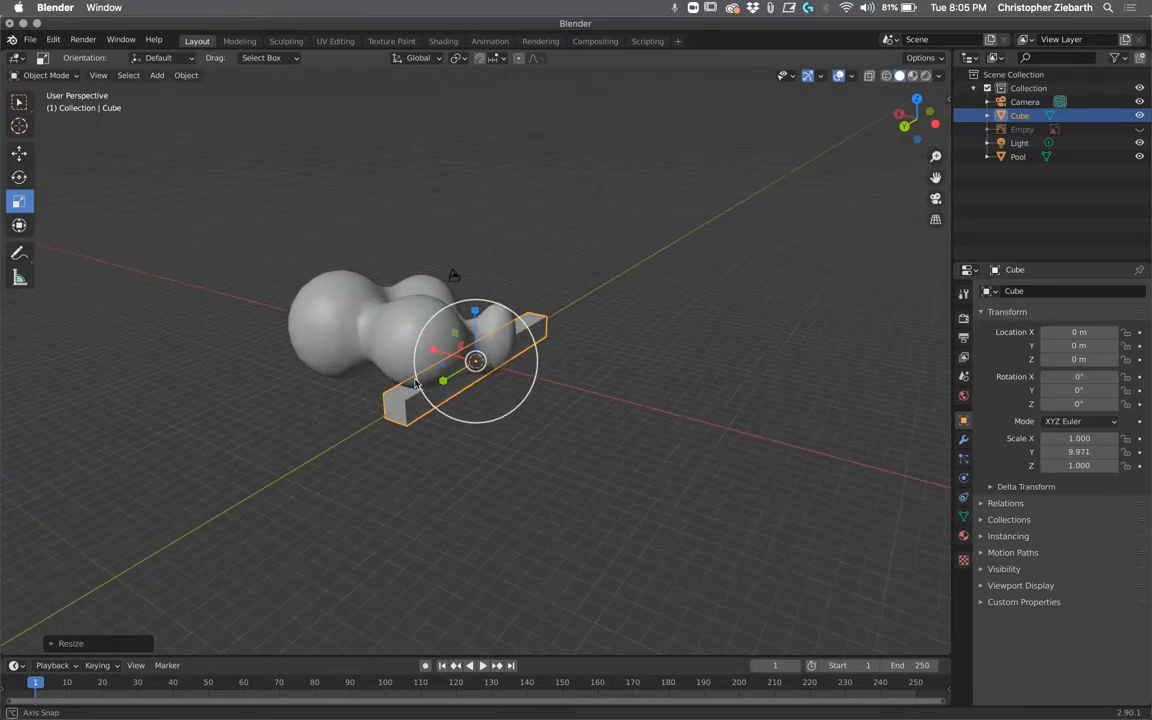
{"action": "left_click_drag", "start_coordinate": [432, 350], "coordinate": [615, 316]}
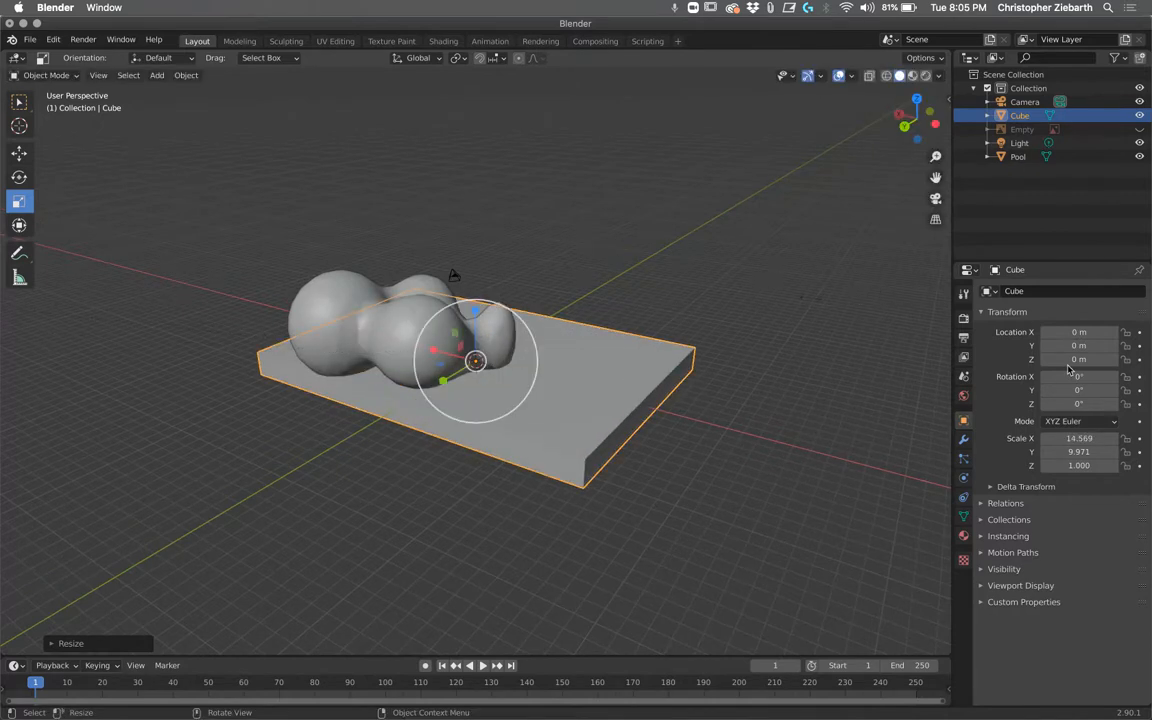
{"action": "left_click_drag", "start_coordinate": [443, 385], "coordinate": [375, 404]}
{"action": "left_click_drag", "start_coordinate": [475, 311], "coordinate": [416, 215]}
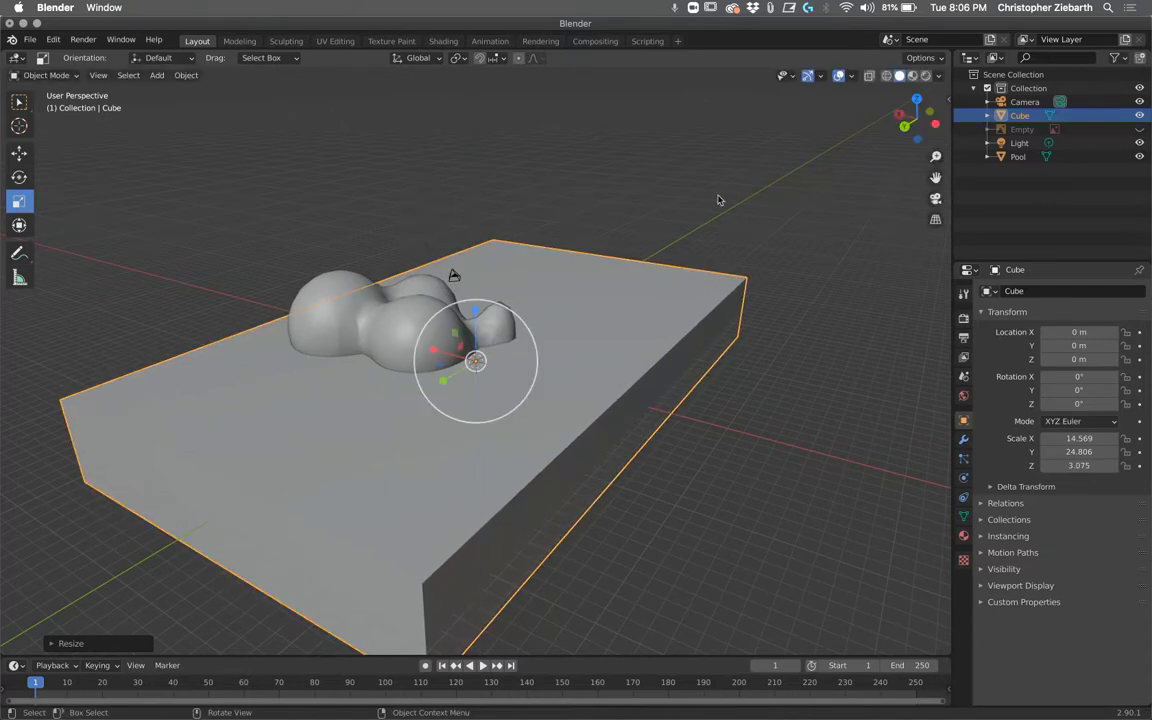
Step: Raise the slab slightly along Z to about 0.23 m and deselect it
{"action": "middle_click_drag", "start_coordinate": [650, 226], "coordinate": [560, 190]}
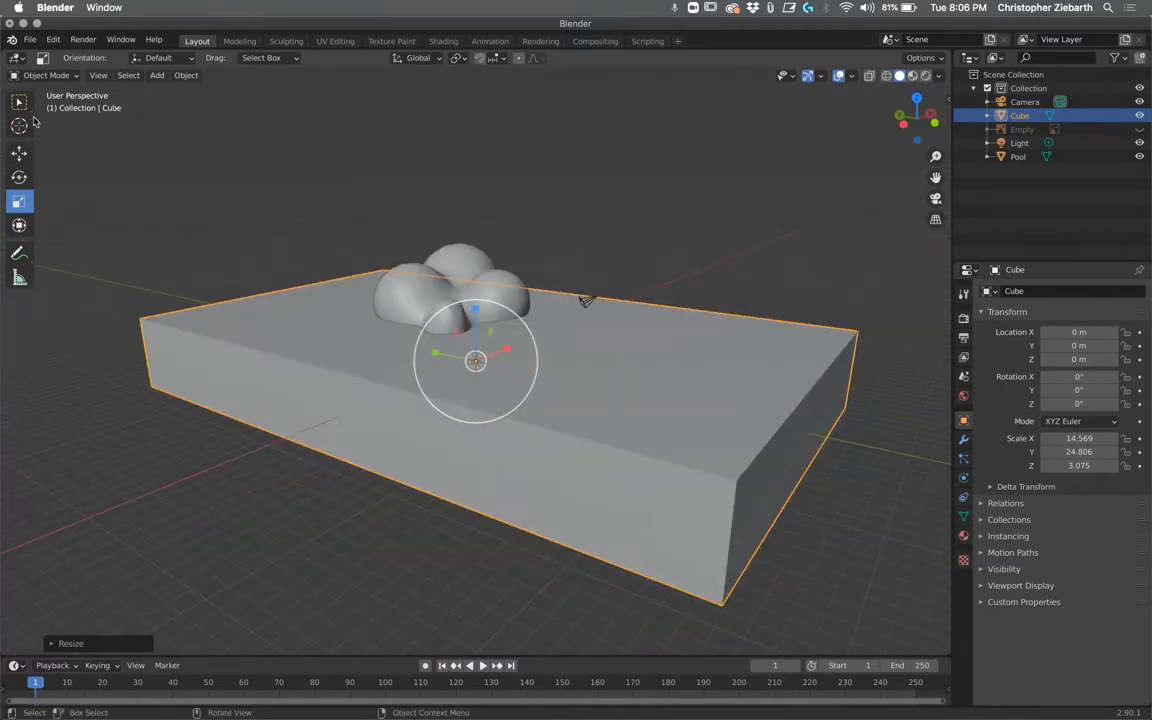
{"action": "left_click", "coordinate": [19, 152]}
{"action": "mouse_move", "coordinate": [476, 307]}
{"action": "left_mouse_down"}
{"action": "mouse_move", "coordinate": [478, 273]}
{"action": "mouse_move", "coordinate": [476, 306]}
{"action": "left_mouse_up"}
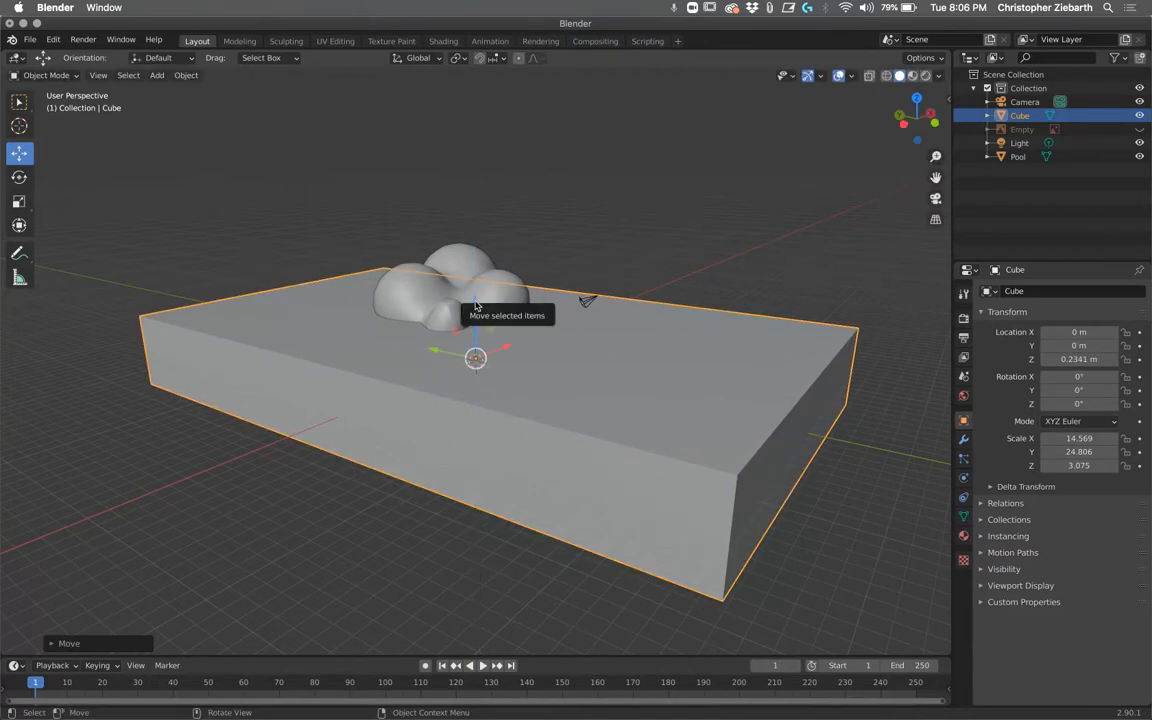
{"action": "left_click", "coordinate": [553, 213]}
Step: Add a Boolean modifier to the slab with Pool as its object, try Intersect, and set the operation to Difference
{"action": "middle_click_drag", "start_coordinate": [553, 213], "coordinate": [636, 252]}
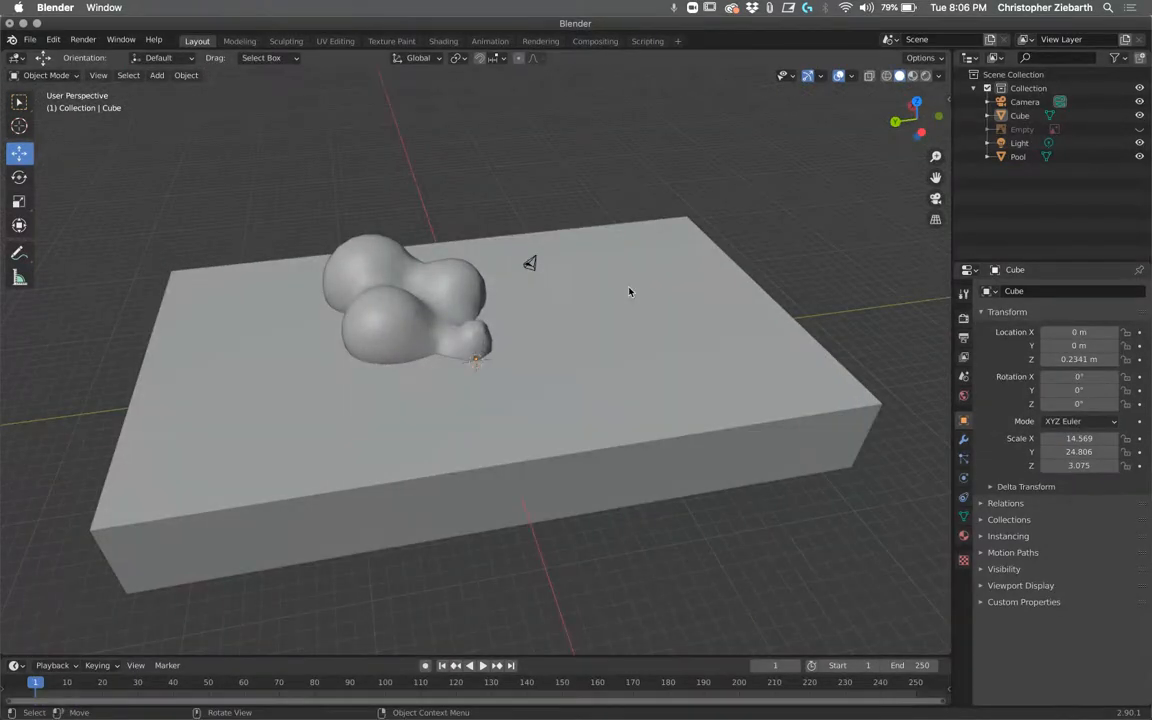
{"action": "left_click", "coordinate": [625, 411]}
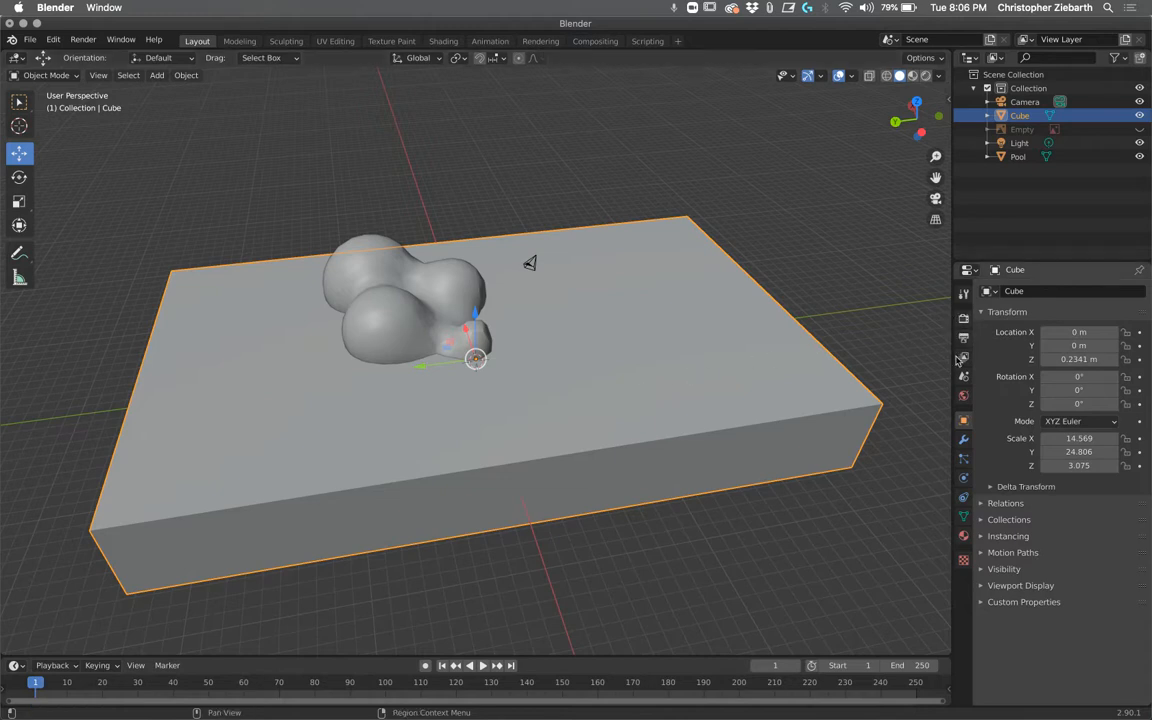
{"action": "left_click", "coordinate": [965, 441]}
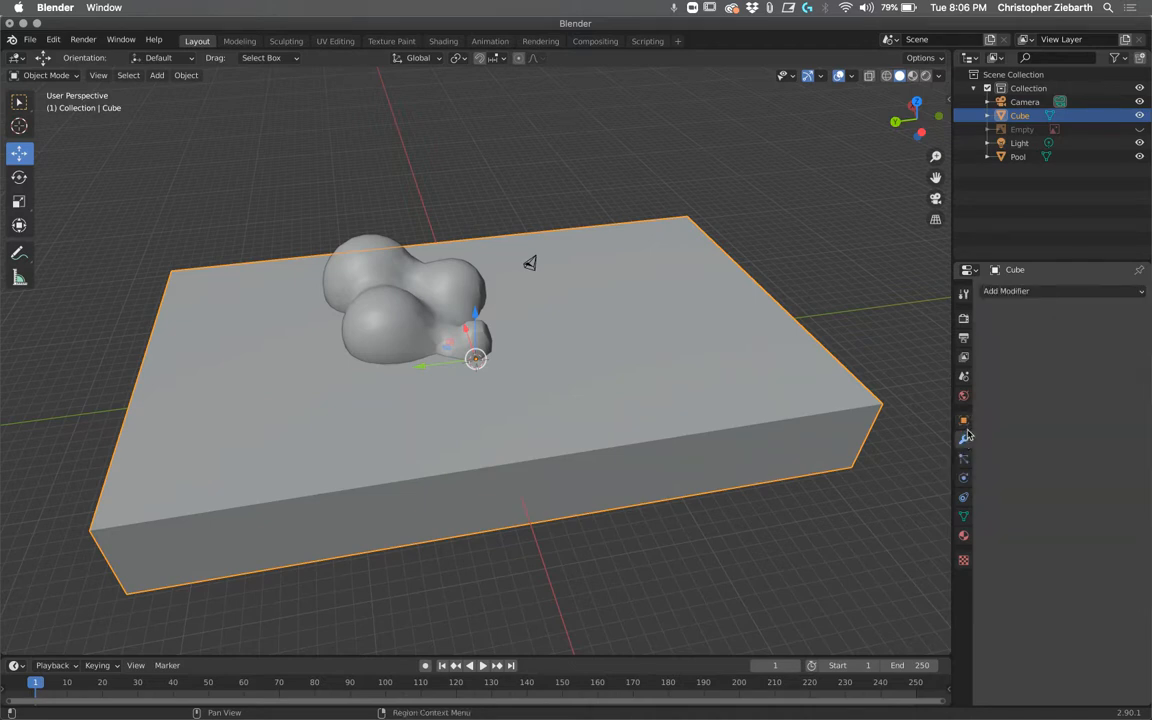
{"action": "left_click", "coordinate": [995, 293]}
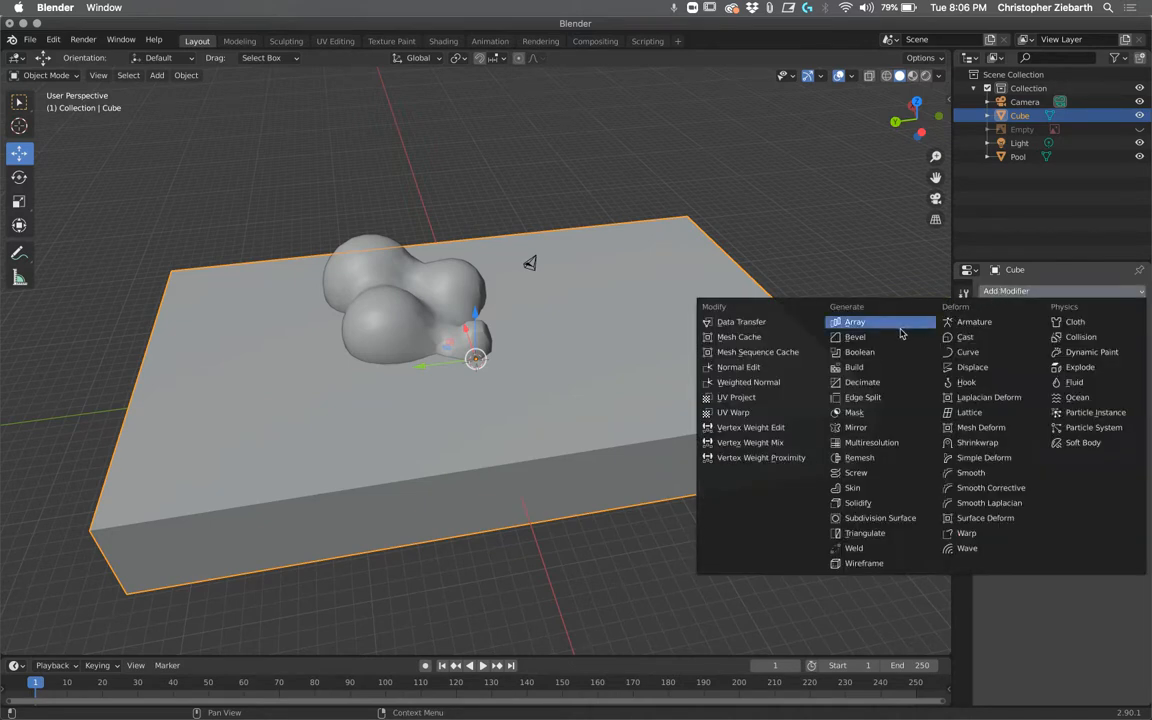
{"action": "left_click", "coordinate": [870, 356]}
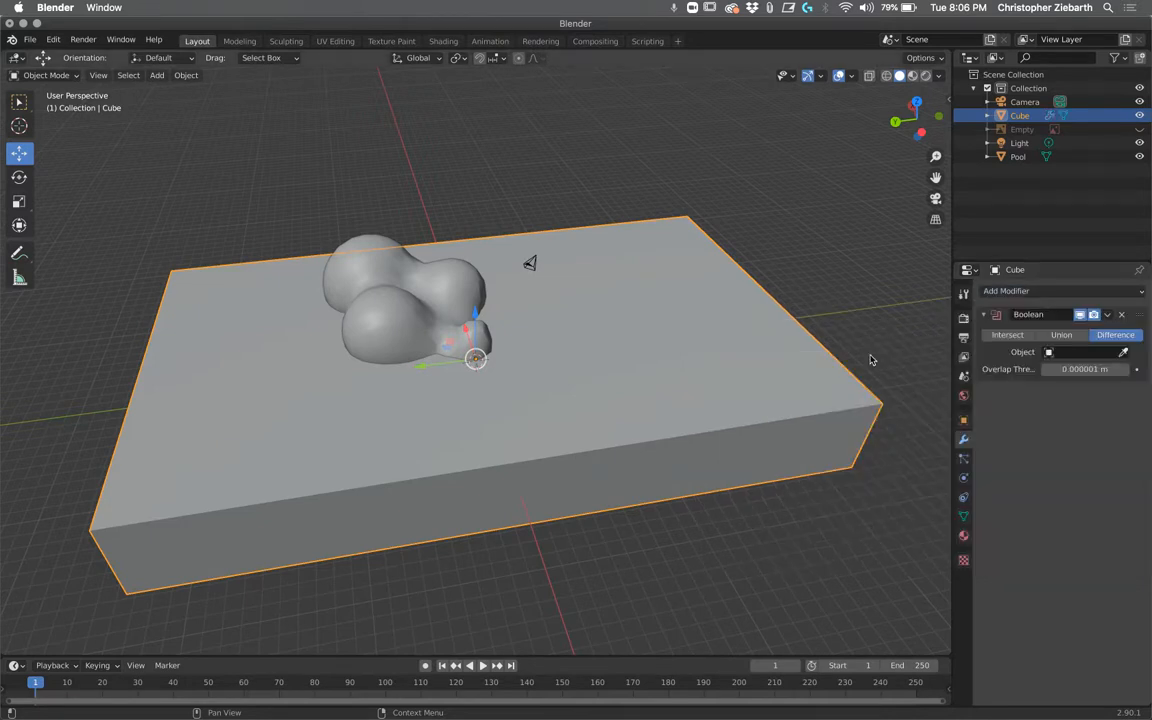
{"action": "left_click", "coordinate": [1048, 354]}
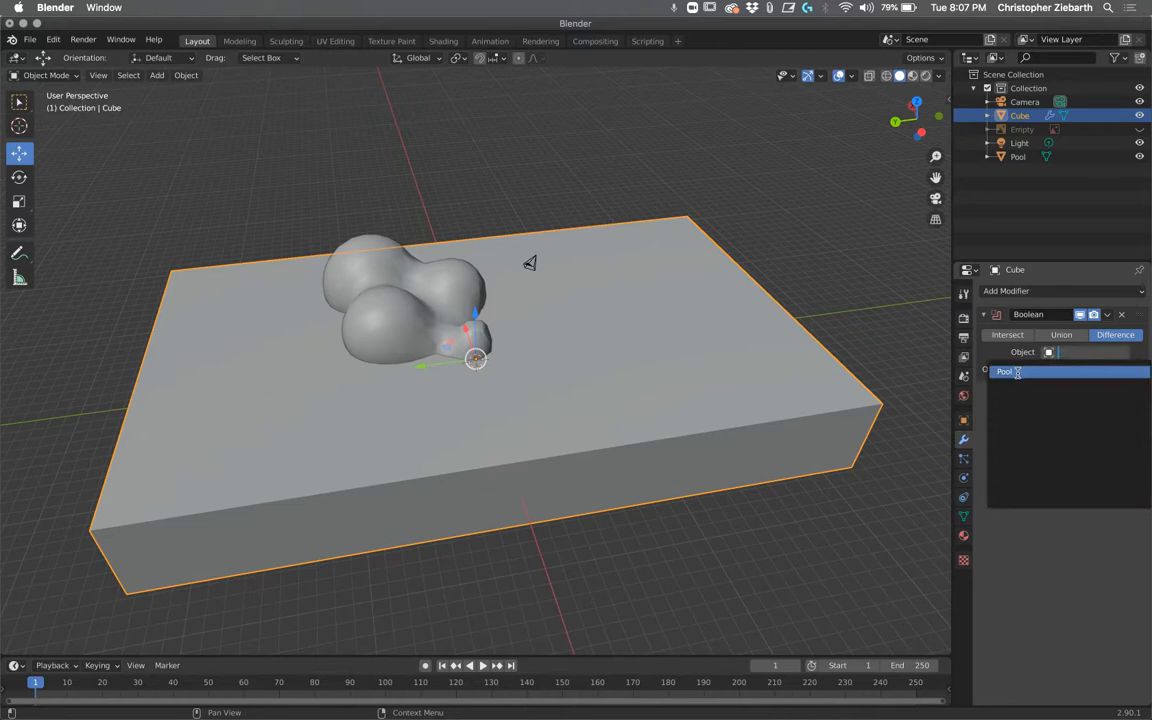
{"action": "left_click", "coordinate": [1017, 372]}
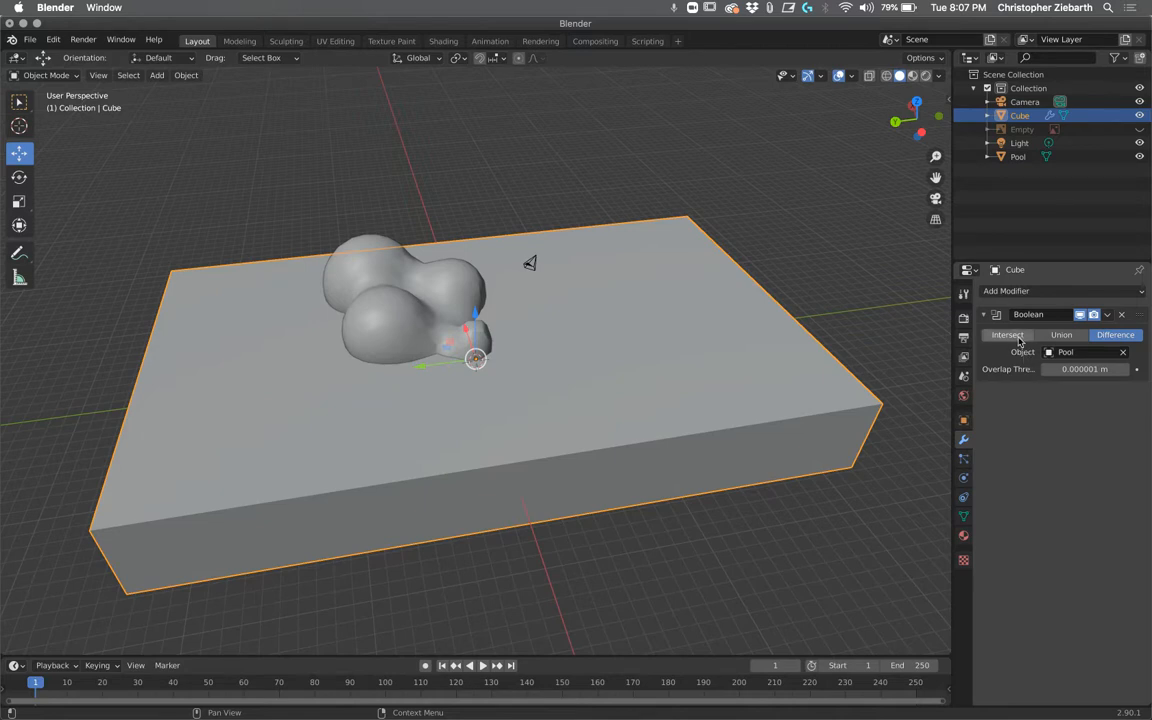
{"action": "left_click", "coordinate": [1018, 338]}
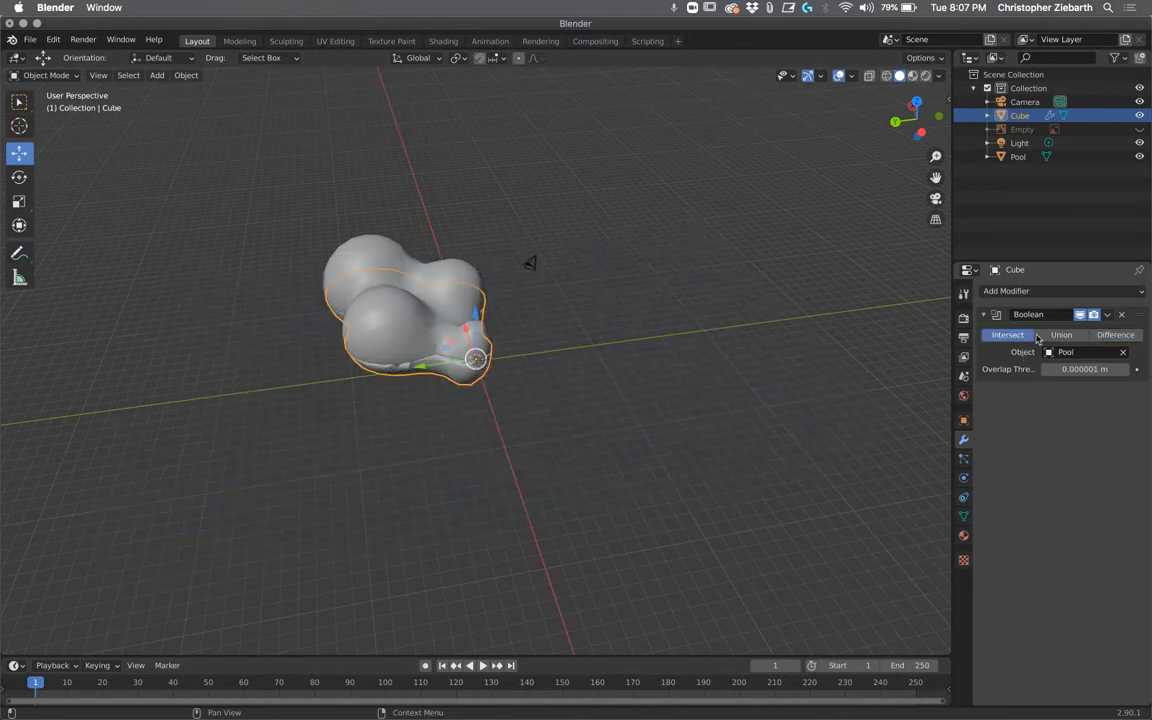
{"action": "left_click", "coordinate": [1124, 336]}
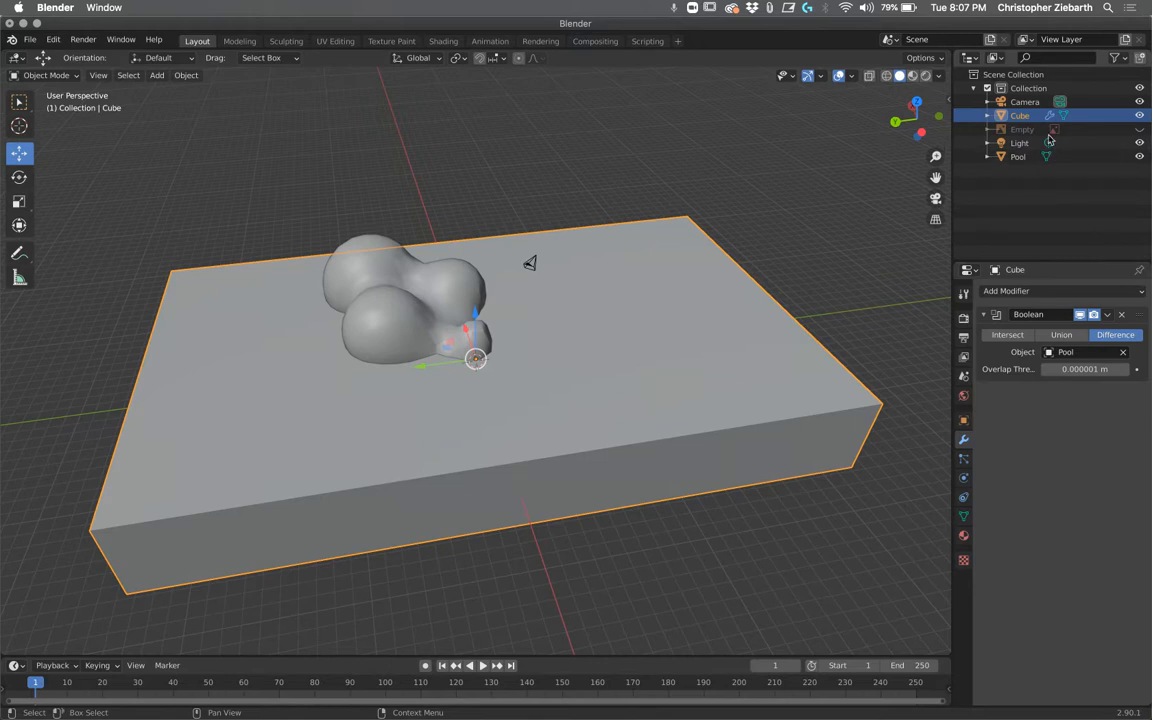
Step: Hide the Pool mesh and inspect the cavity cut into the slab from several angles
{"action": "left_click", "coordinate": [1140, 158]}
{"action": "middle_click_drag", "start_coordinate": [405, 180], "coordinate": [674, 175]}
{"action": "scroll", "coordinate": [643, 259], "scroll_direction": "down", "scroll_amount": 5}
{"action": "scroll", "coordinate": [643, 259], "scroll_direction": "up", "scroll_amount": 10}
{"action": "scroll", "coordinate": [643, 259], "scroll_direction": "up", "scroll_amount": 3}
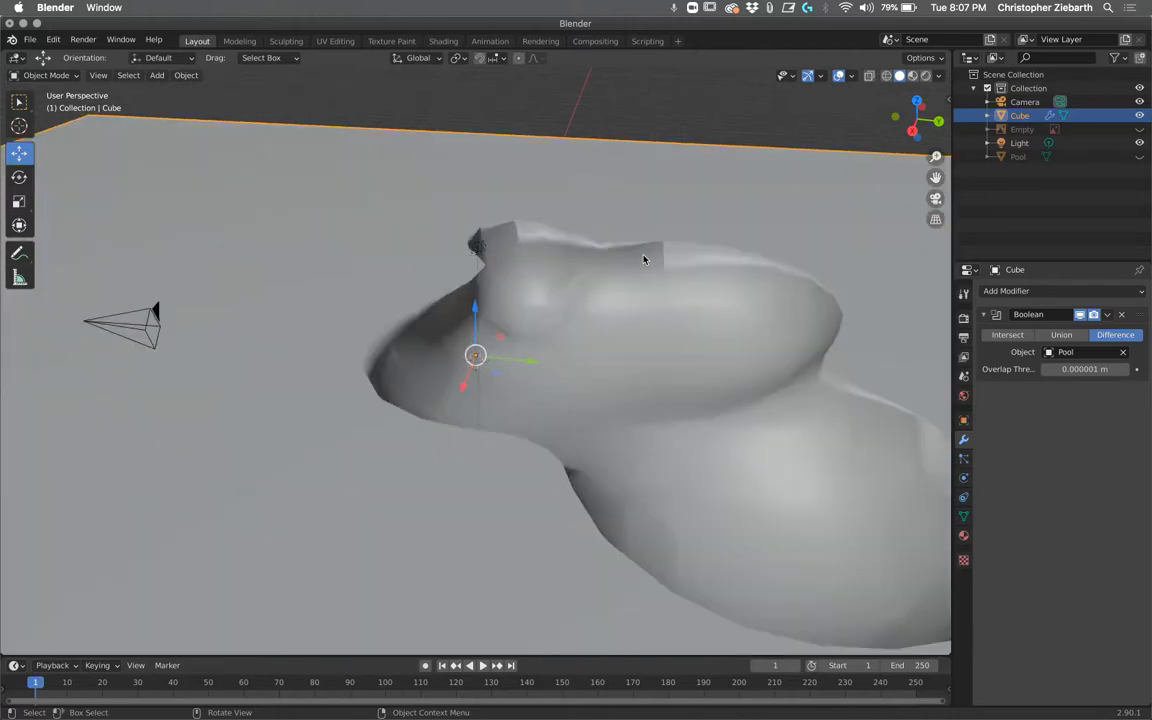
{"action": "scroll", "coordinate": [860, 246], "scroll_direction": "down", "scroll_amount": 5}
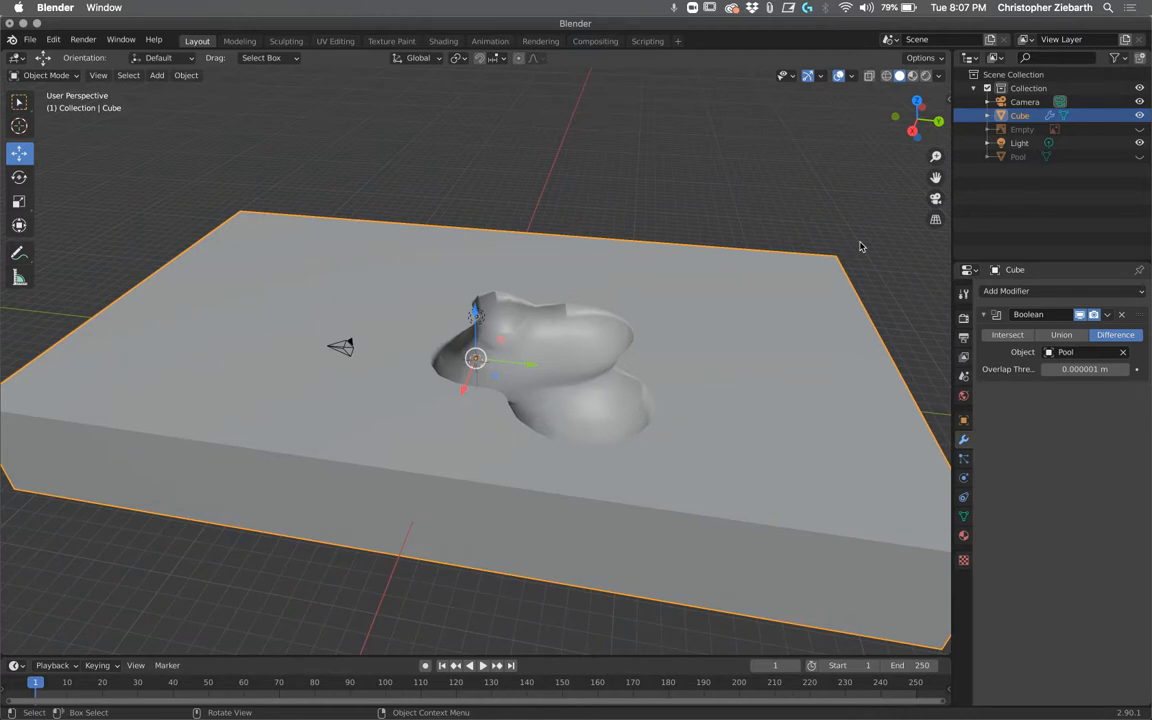
{"action": "middle_click_drag", "start_coordinate": [850, 255], "coordinate": [787, 256]}
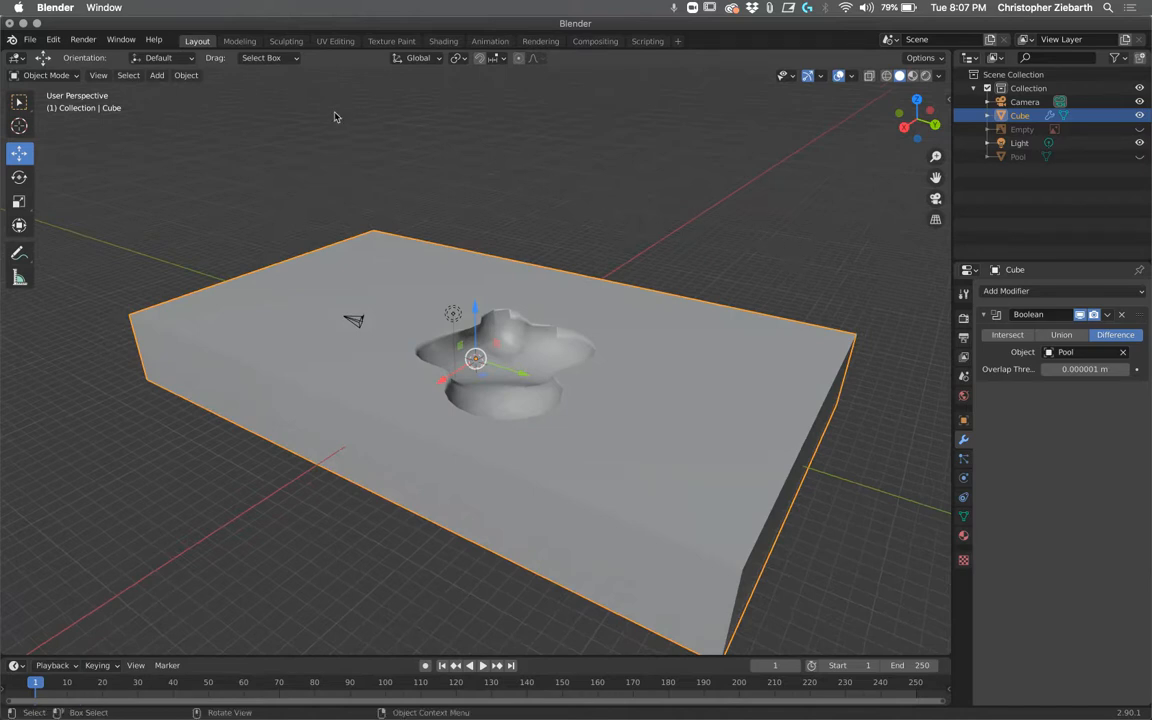
{"action": "middle_click_drag", "start_coordinate": [761, 293], "coordinate": [680, 286]}
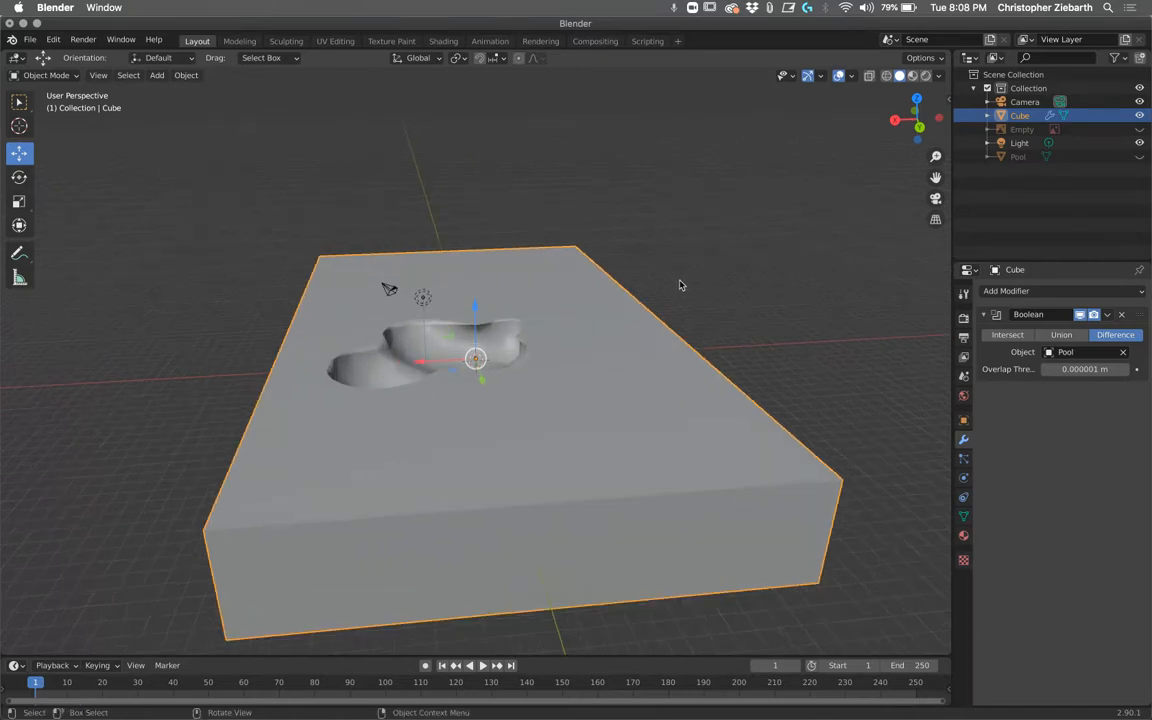
{"action": "mouse_move", "coordinate": [525, 716]}
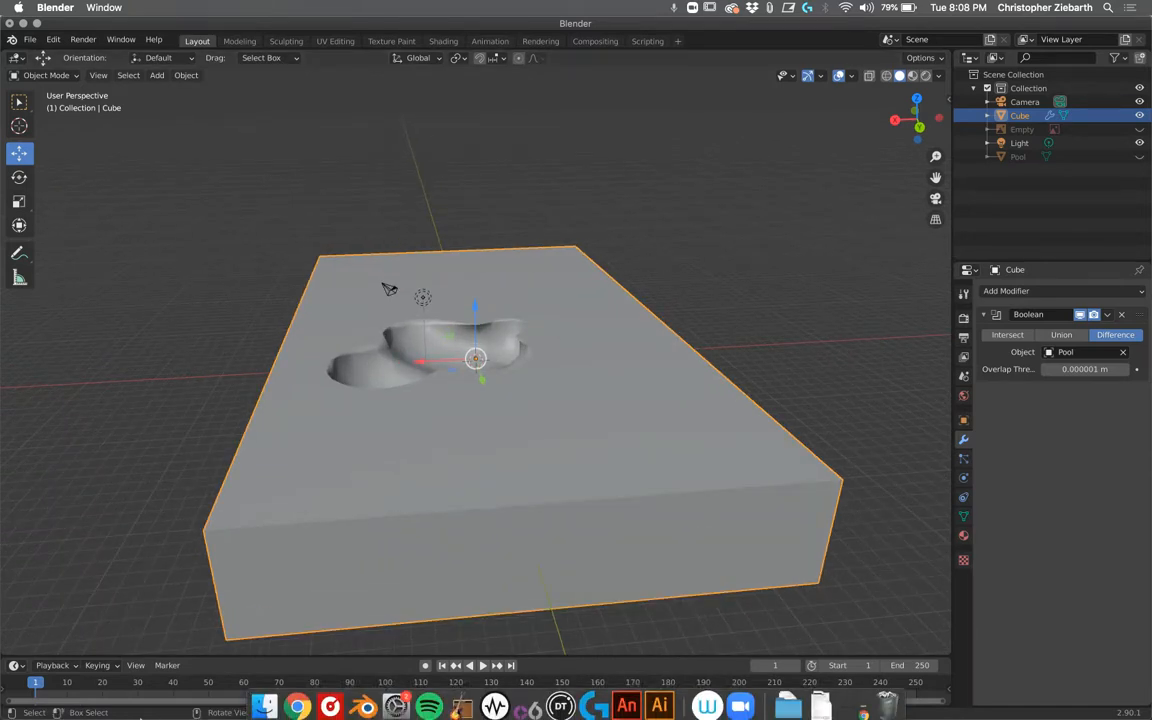
{"action": "left_click", "coordinate": [297, 700]}
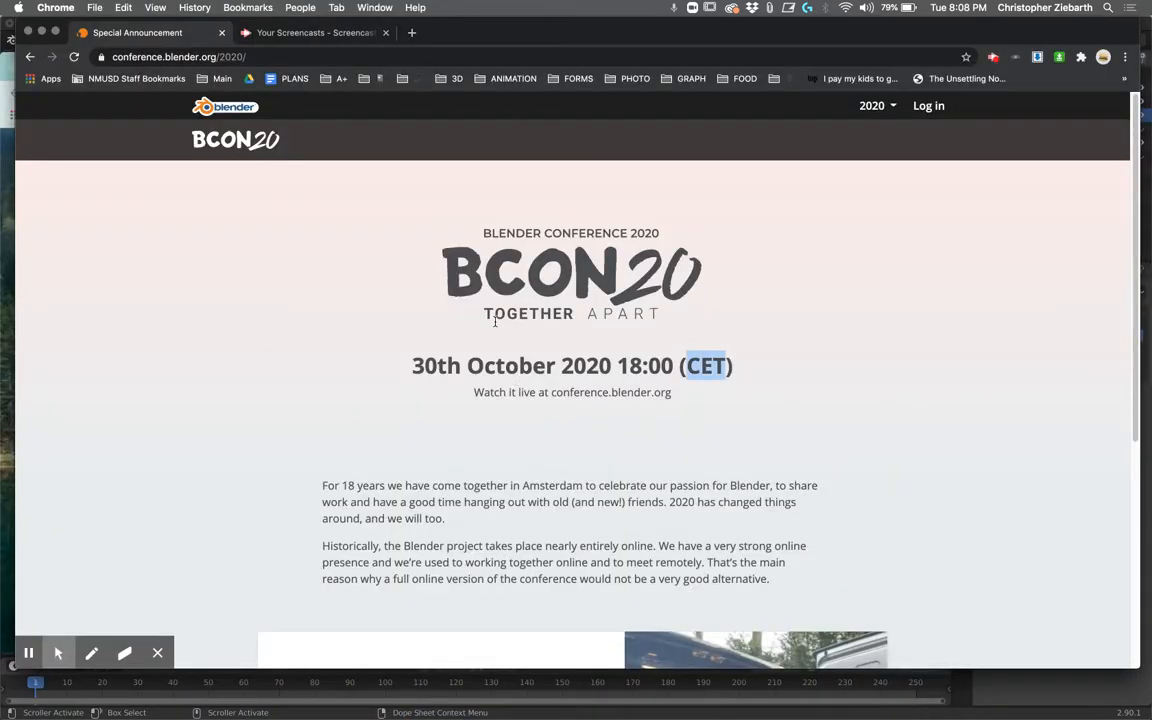
{"action": "left_click", "coordinate": [993, 60]}
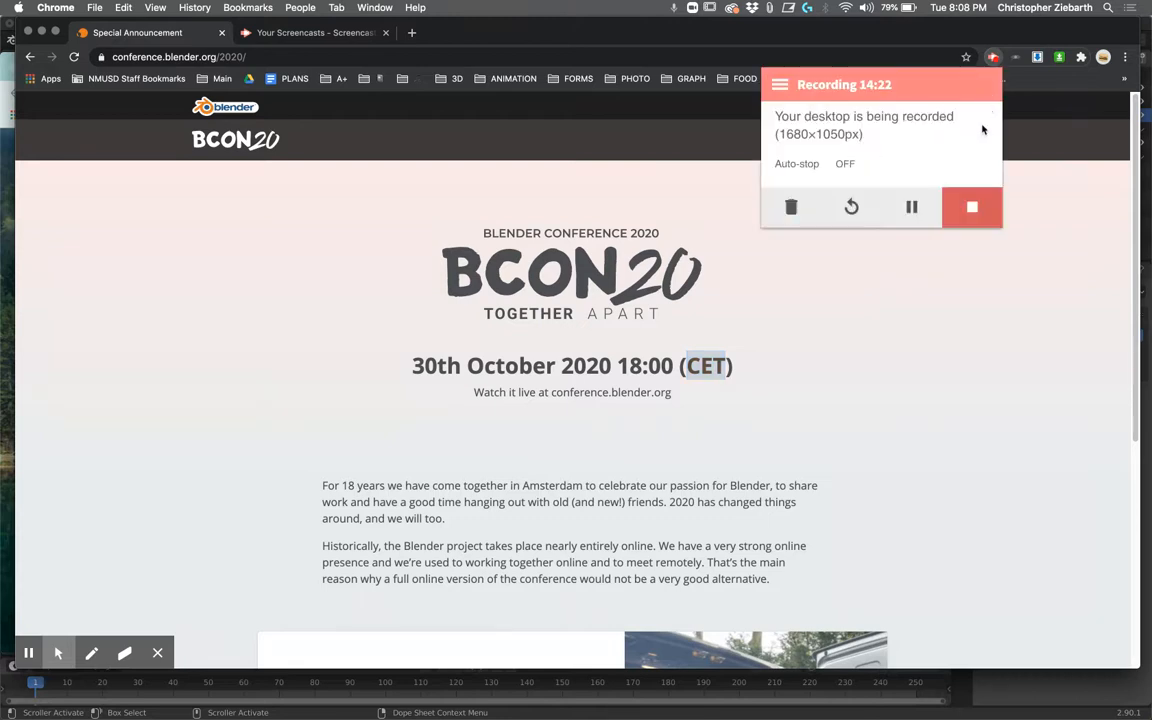
{"action": "left_click", "coordinate": [975, 208]}
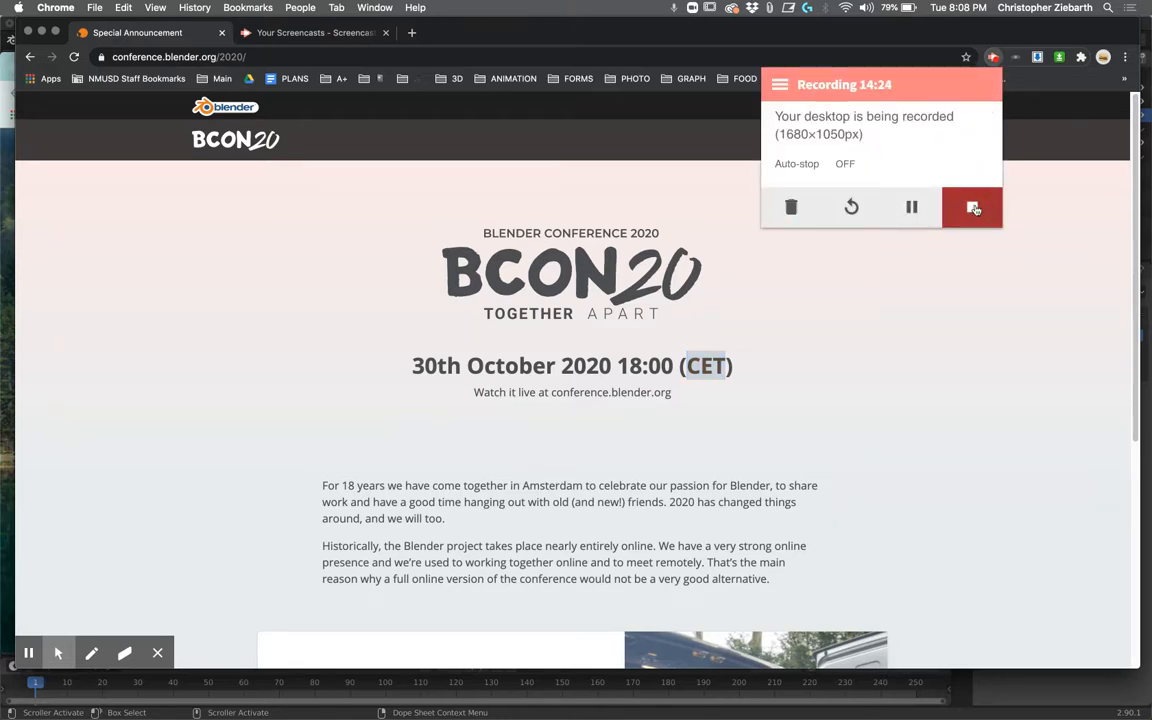